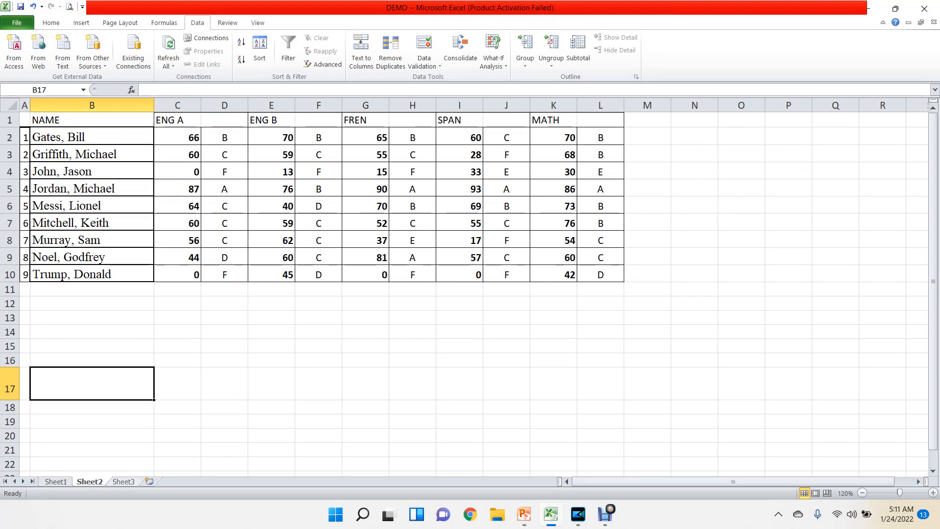
Step: Add a new blank worksheet after Sheet3
{"action": "left_click", "coordinate": [124, 482]}
{"action": "left_click", "coordinate": [149, 481]}
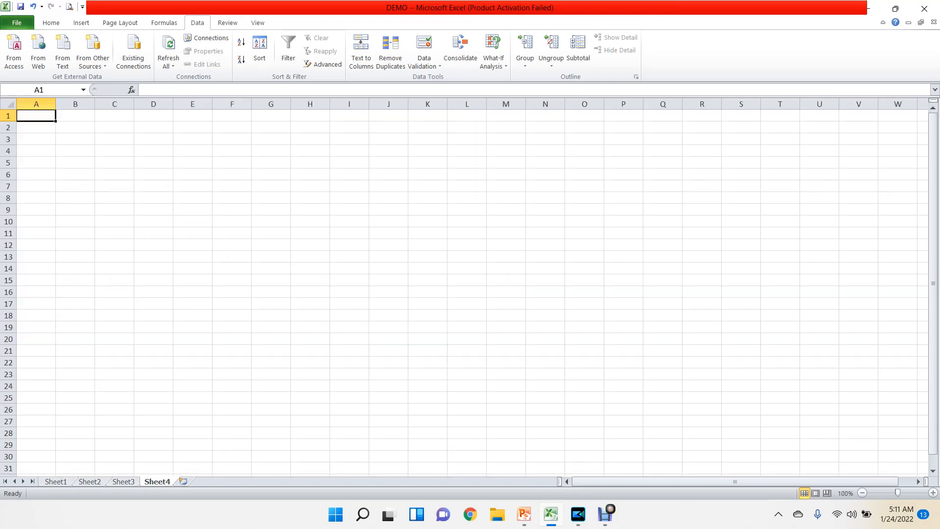
{"action": "scroll", "coordinate": [464, 287], "scroll_direction": "up", "scroll_amount": 4}
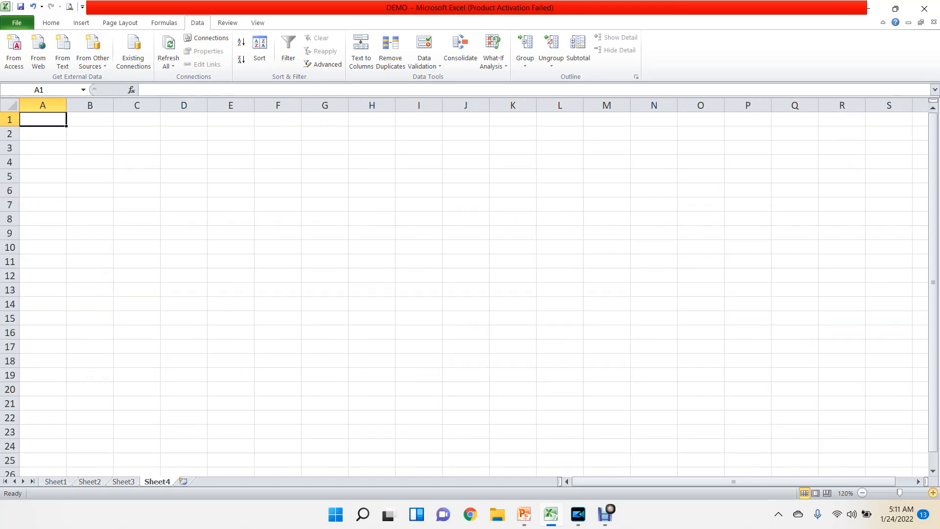
{"action": "left_click", "coordinate": [933, 493]}
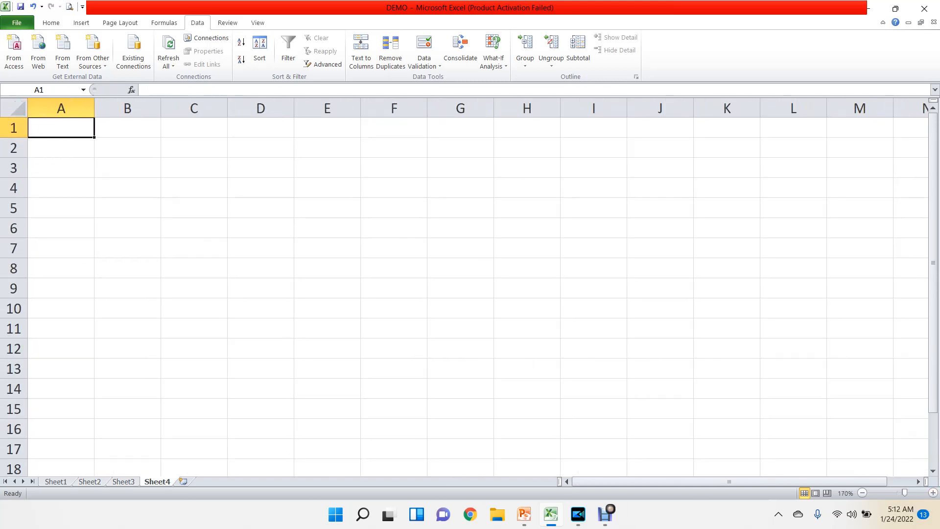
Step: Select the cell block A1:J16 and cell I13, followed by rows 1 to 5 one at a time
{"action": "left_click_drag", "start_coordinate": [61, 128], "coordinate": [659, 430]}
{"action": "left_click", "coordinate": [593, 368]}
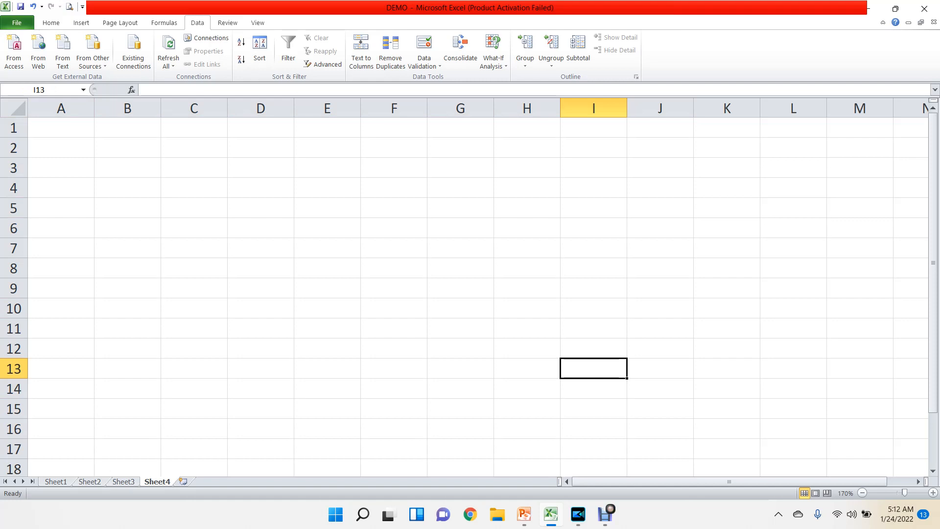
{"action": "left_click", "coordinate": [14, 128]}
{"action": "left_click", "coordinate": [14, 148]}
{"action": "left_click", "coordinate": [14, 168]}
{"action": "left_click", "coordinate": [14, 188]}
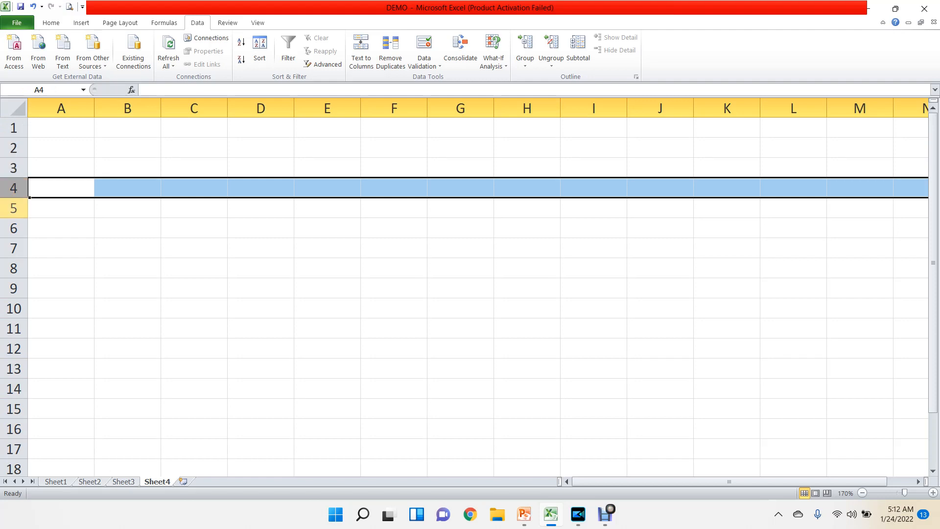
{"action": "left_click", "coordinate": [14, 208]}
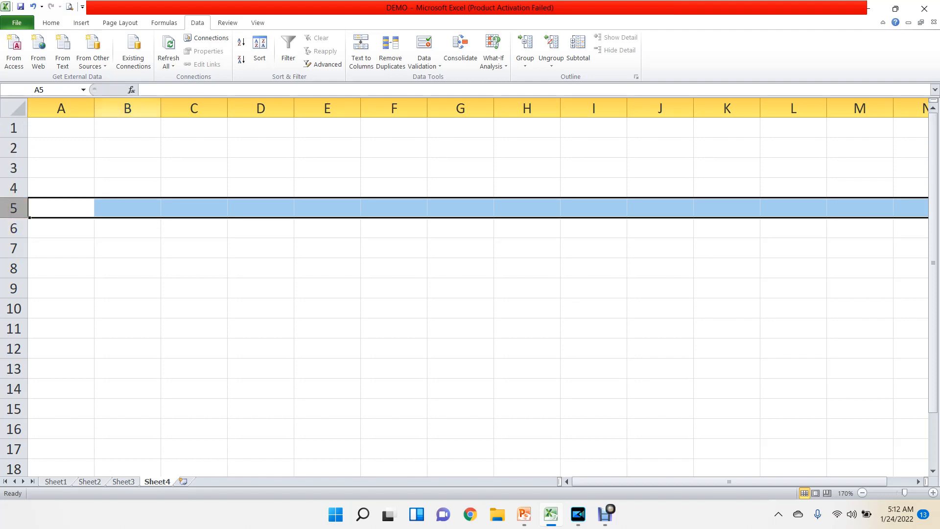
Step: Select columns B to E one at a time, followed by row 3 and column C
{"action": "left_click", "coordinate": [128, 107]}
{"action": "left_click", "coordinate": [194, 108]}
{"action": "left_click", "coordinate": [260, 108]}
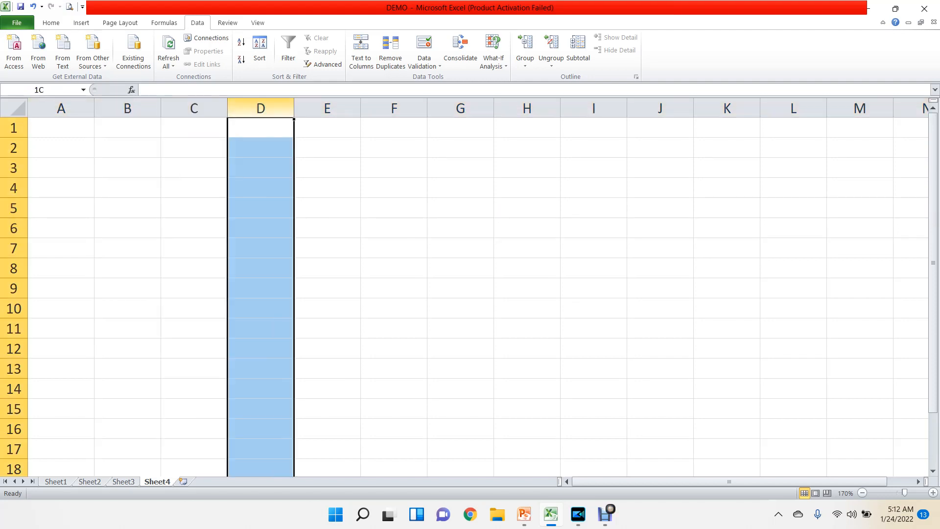
{"action": "left_click", "coordinate": [327, 108]}
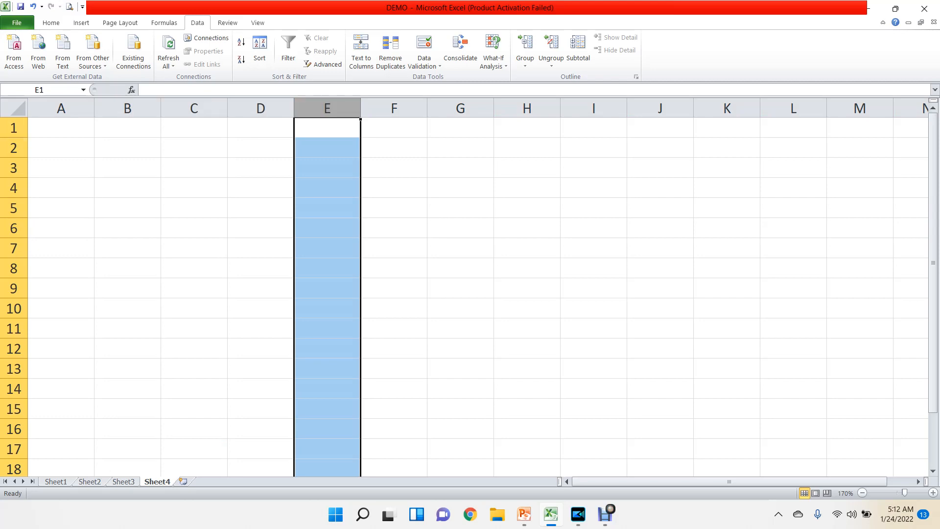
{"action": "left_click", "coordinate": [14, 168]}
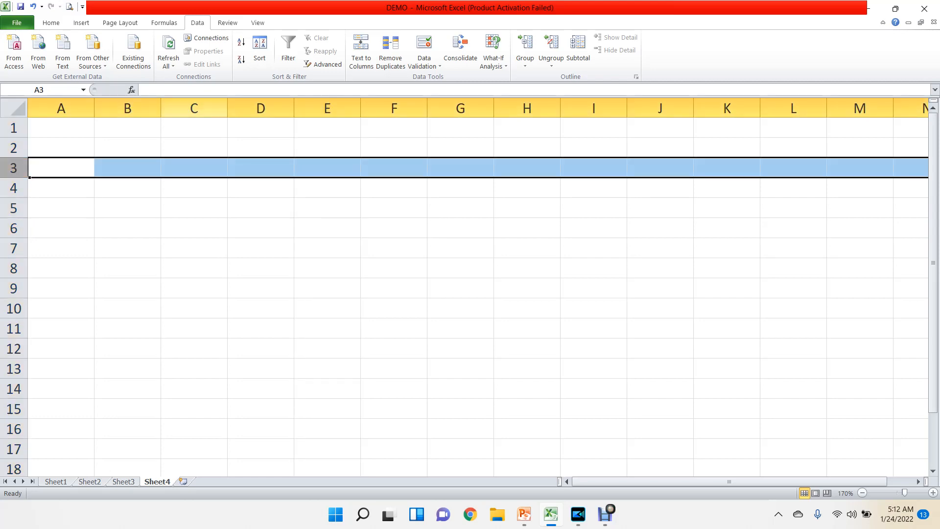
{"action": "left_click", "coordinate": [194, 107]}
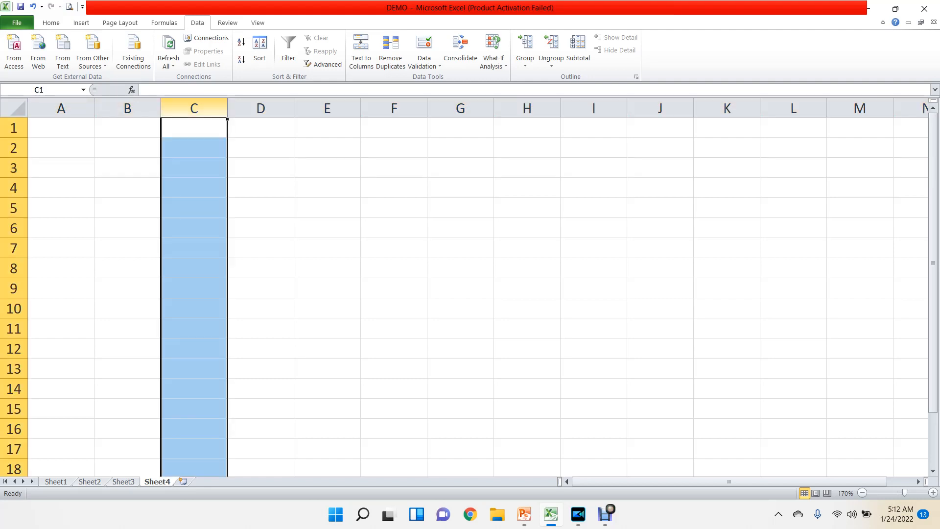
{"action": "left_click", "coordinate": [51, 23]}
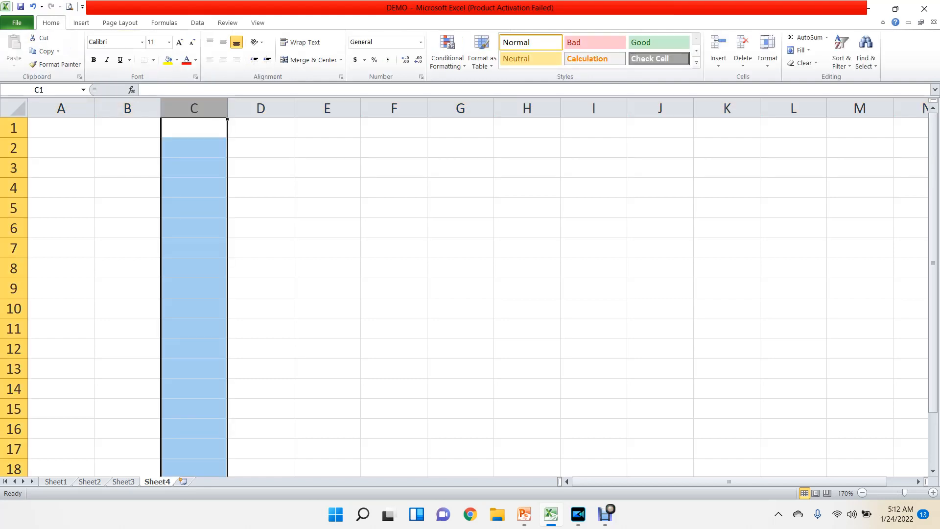
Step: Select the individual cells A3, E5, H11 and D8 one after another on the blank sheet
{"action": "left_click", "coordinate": [61, 168]}
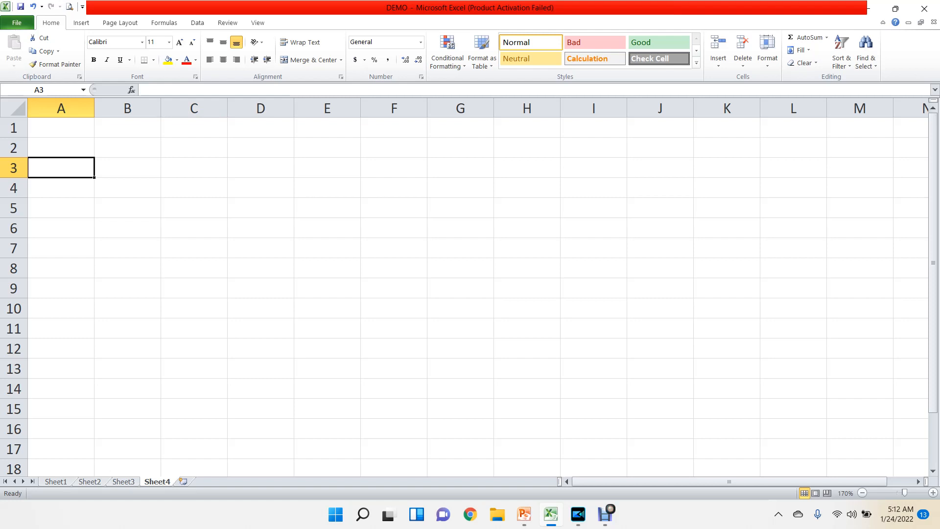
{"action": "left_click", "coordinate": [327, 208]}
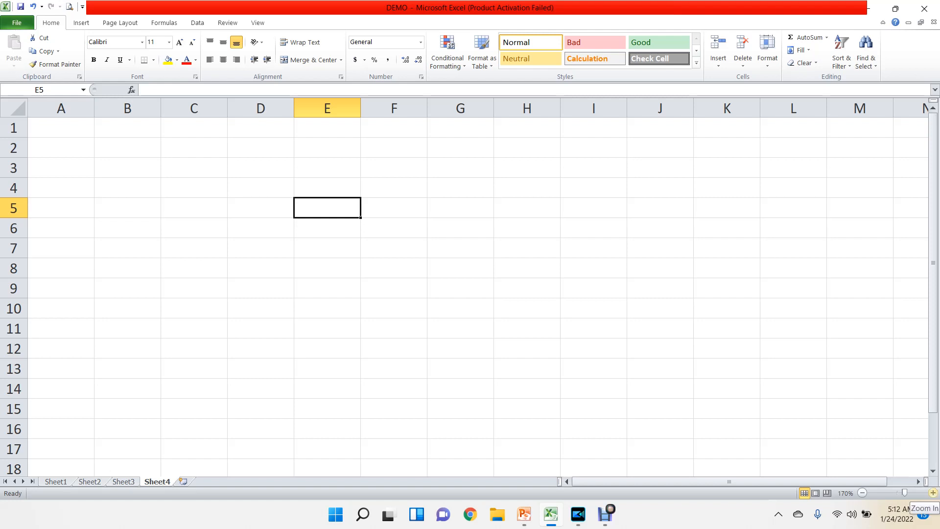
{"action": "left_click", "coordinate": [932, 493]}
{"action": "left_click", "coordinate": [932, 492]}
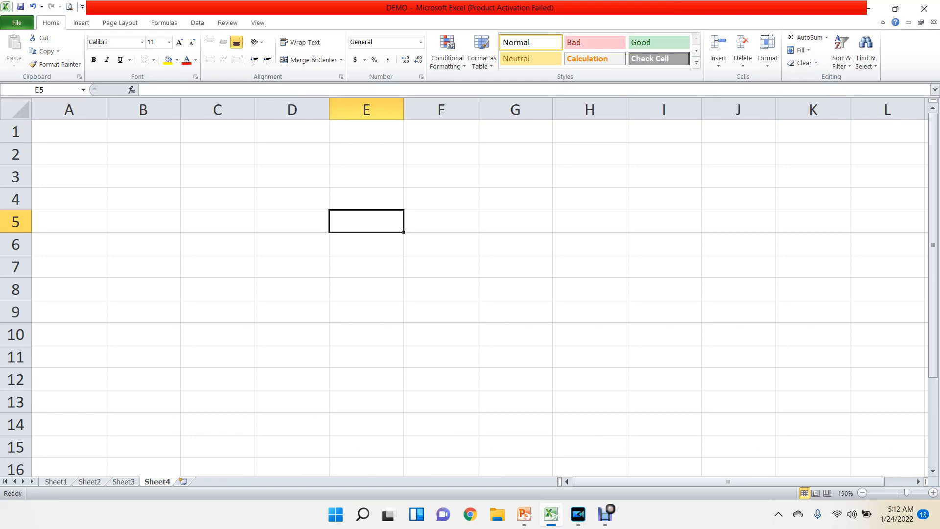
{"action": "left_click", "coordinate": [589, 356]}
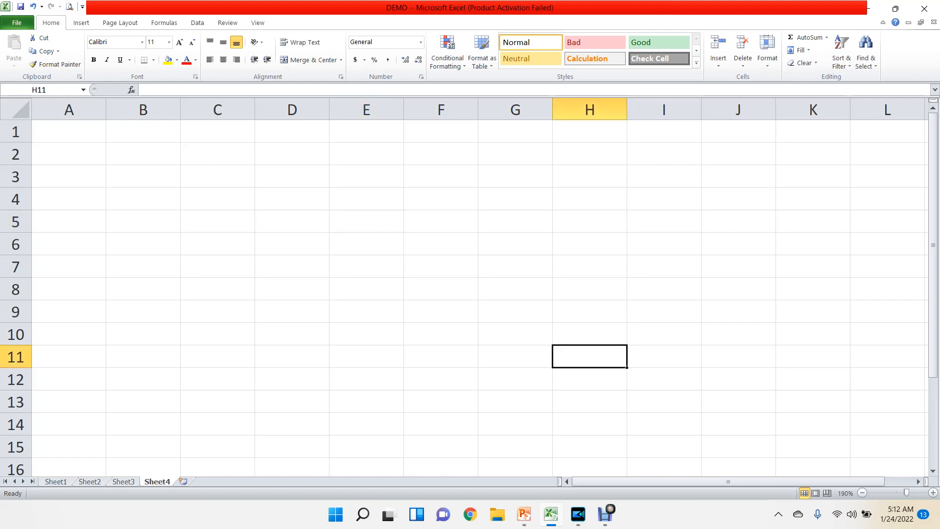
{"action": "left_click", "coordinate": [291, 289]}
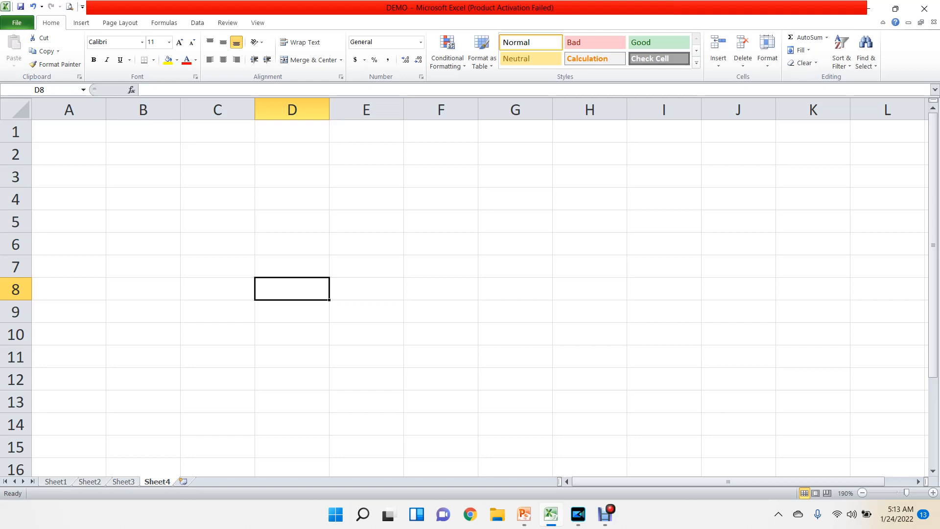
Step: Switch to the running PowerPoint slide show and advance to the slide on merging cells, wrapping text and text orientation
{"action": "left_click", "coordinate": [524, 514]}
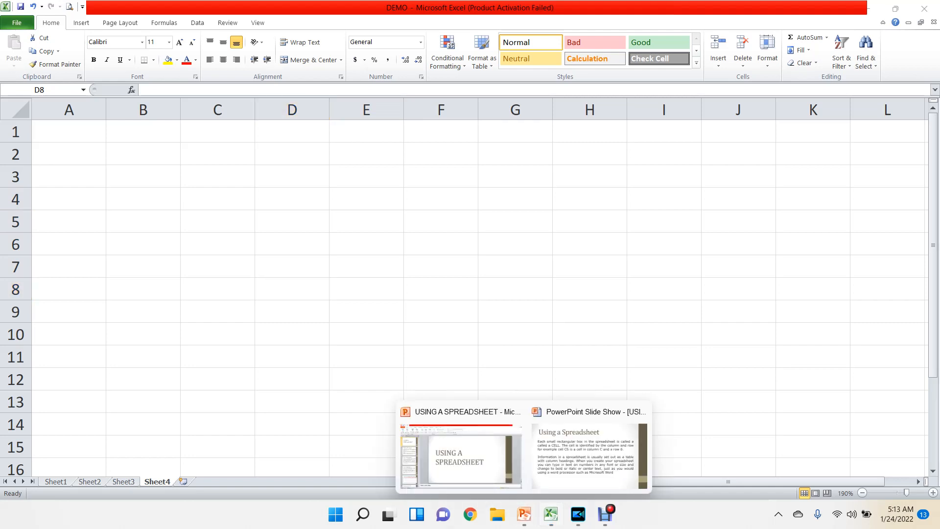
{"action": "mouse_move", "coordinate": [587, 445]}
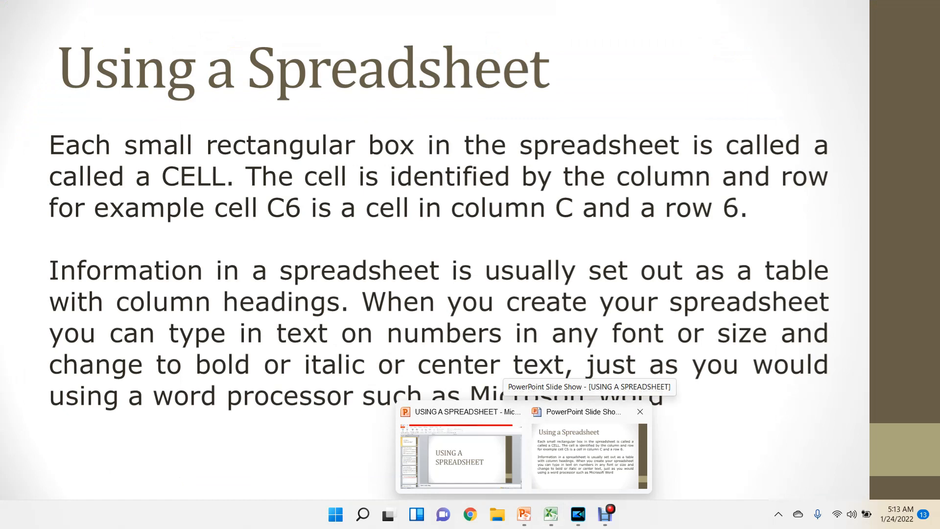
{"action": "left_click", "coordinate": [588, 453]}
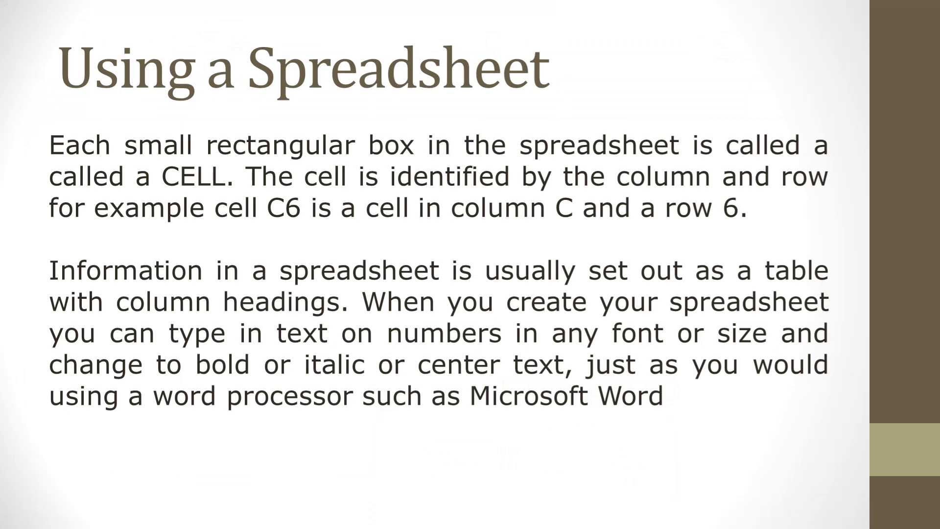
{"action": "key", "text": "Right"}
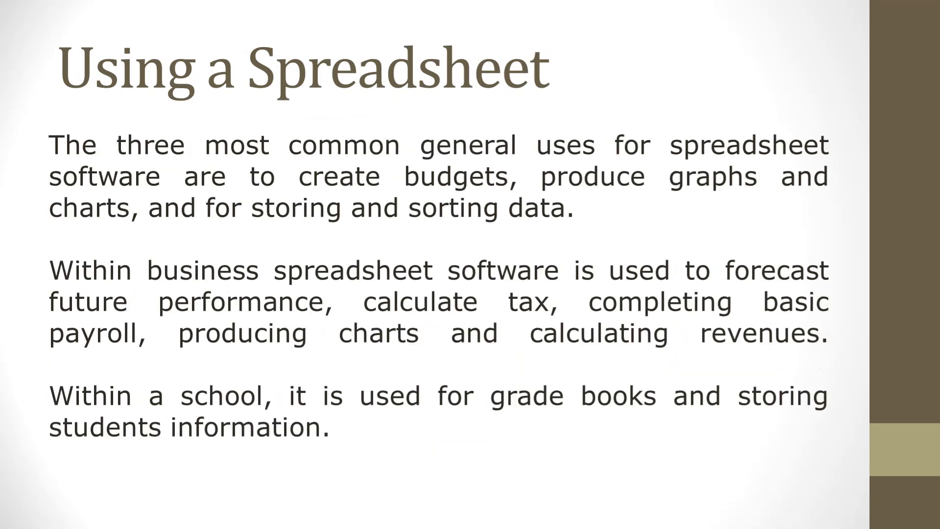
{"action": "key", "text": "Right"}
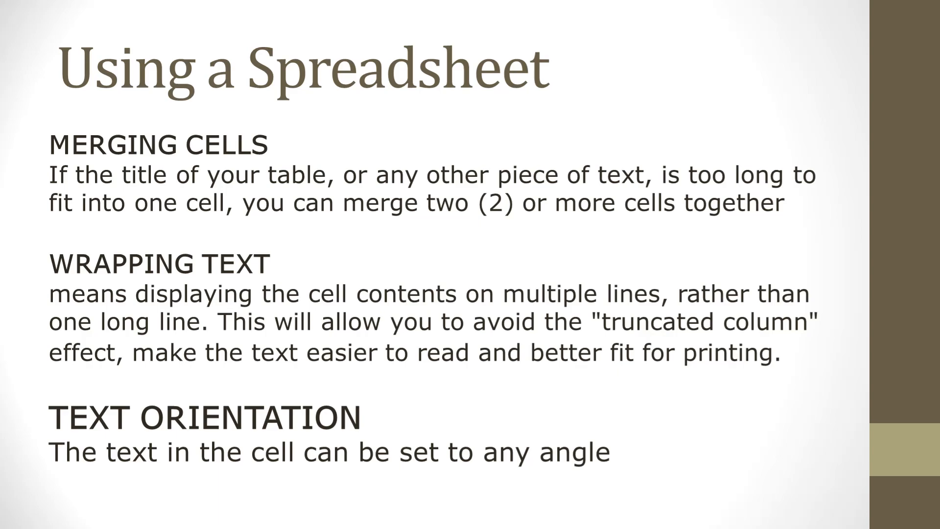
Step: Switch back to the Excel workbook, look through Sheet2 and Sheet1, and open Sheet3 with the staff list
{"action": "key", "text": "alt+Tab"}
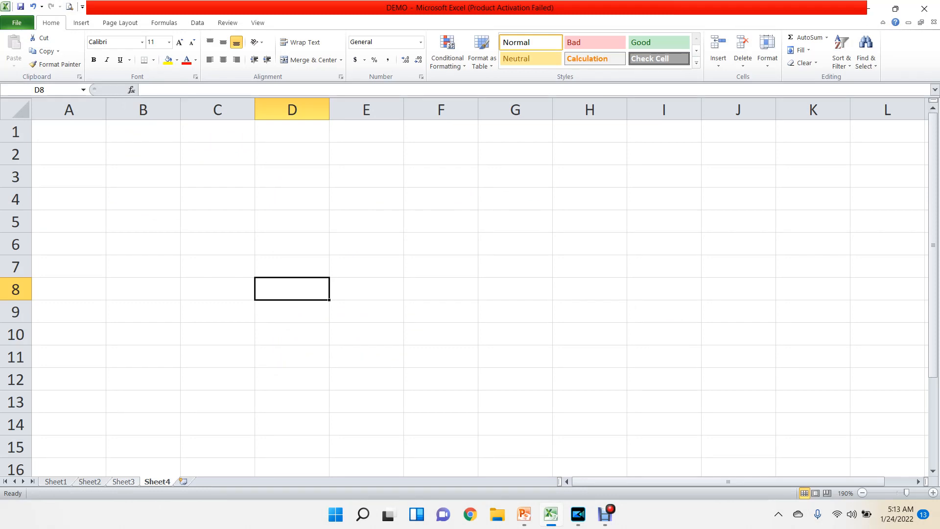
{"action": "left_click", "coordinate": [89, 482]}
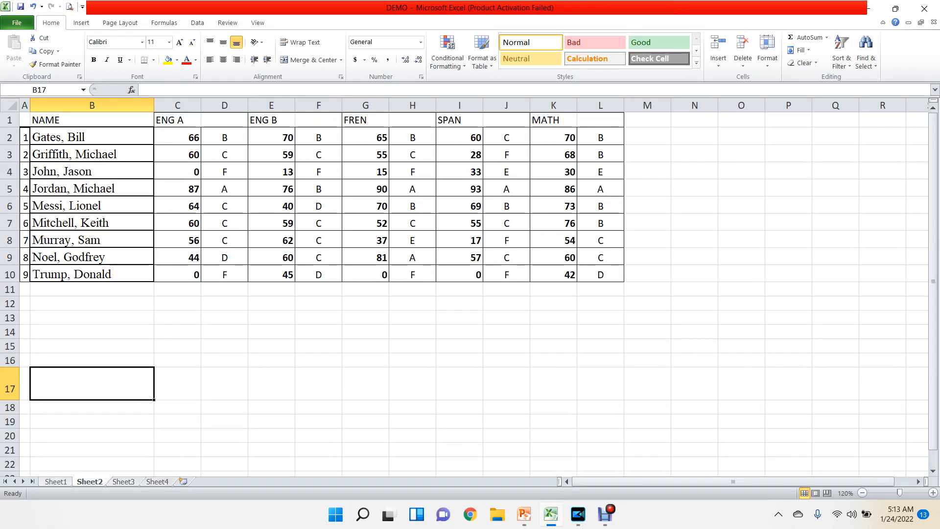
{"action": "key", "text": "ctrl+Page_Up"}
{"action": "key", "text": "ctrl+Page_Down"}
{"action": "key", "text": "ctrl+Page_Down"}
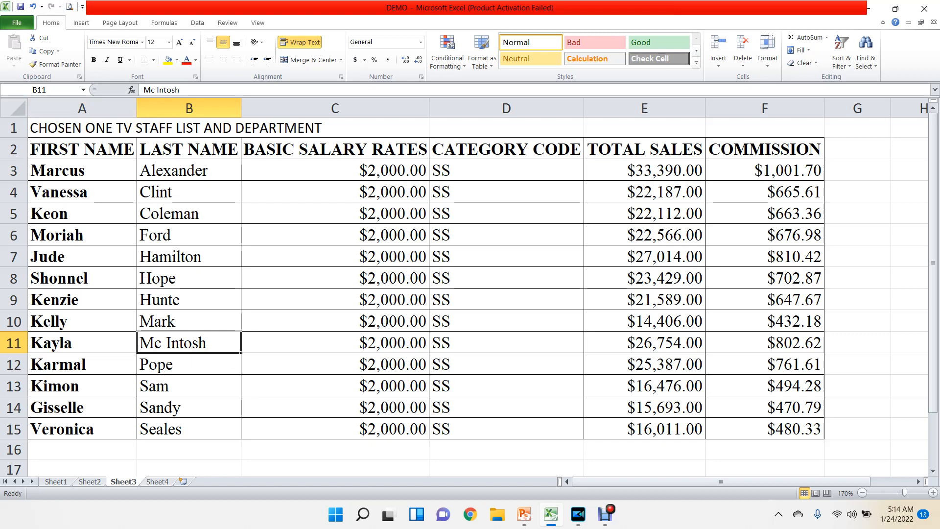
Step: Merge and center the title "CHOSEN ONE TV STAFF LIST AND DEPARTMENT" across cells A1 to F1
{"action": "left_click", "coordinate": [136, 133]}
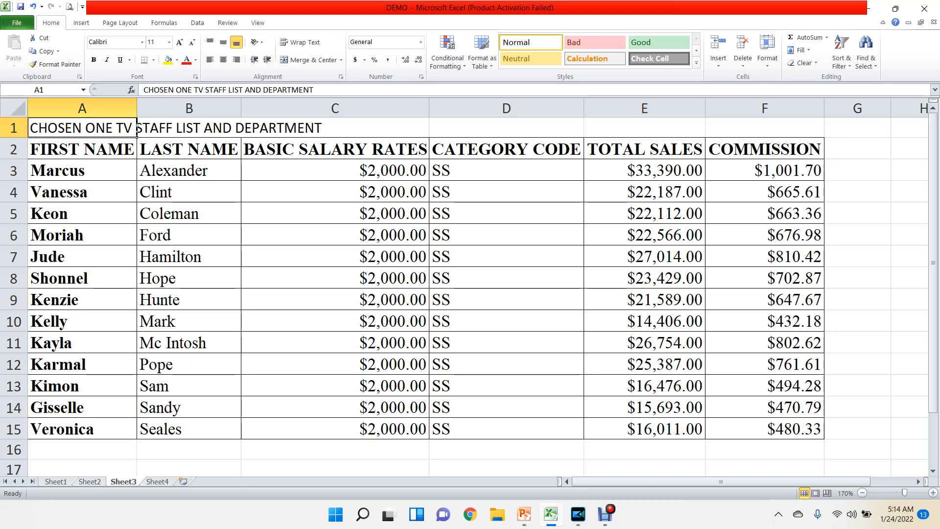
{"action": "left_click_drag", "start_coordinate": [137, 132], "coordinate": [824, 137]}
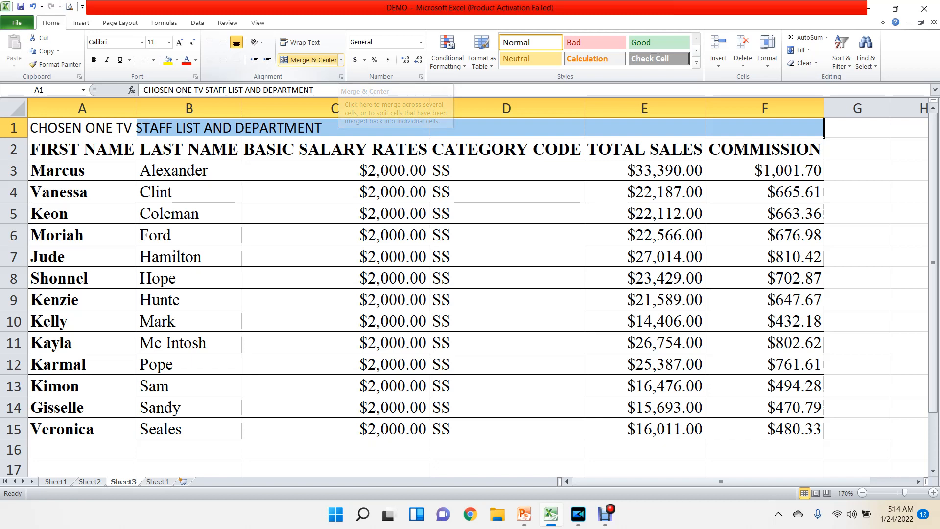
{"action": "left_click", "coordinate": [341, 60]}
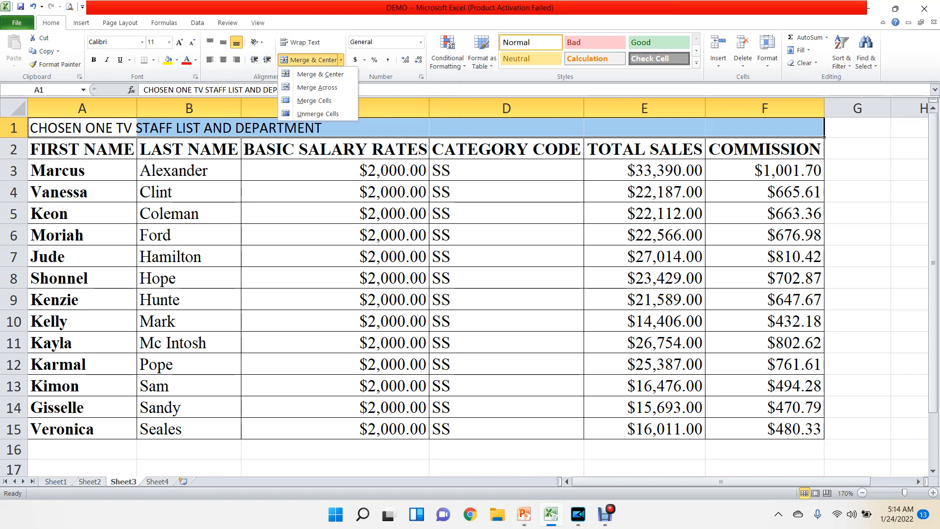
{"action": "left_click", "coordinate": [320, 75]}
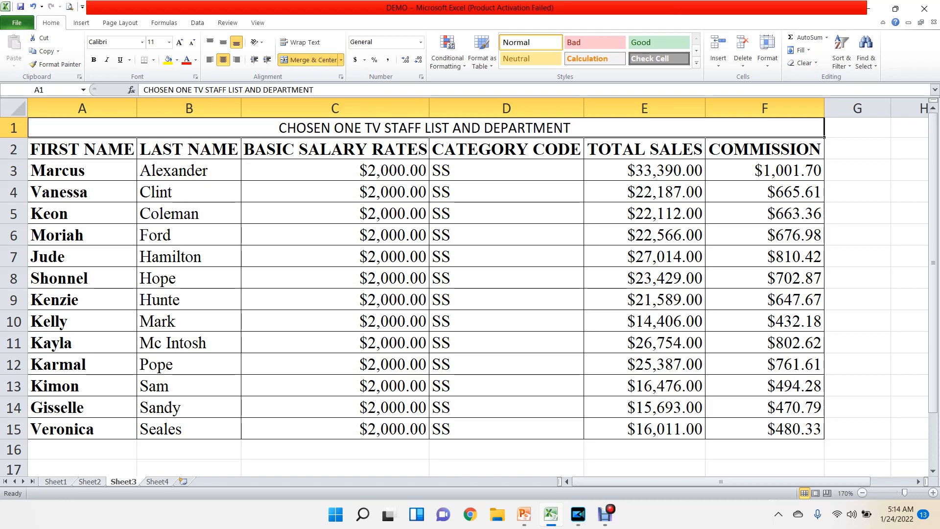
Step: Set the font of the merged title in row 1 to Jack Roll Demo
{"action": "left_click", "coordinate": [142, 42]}
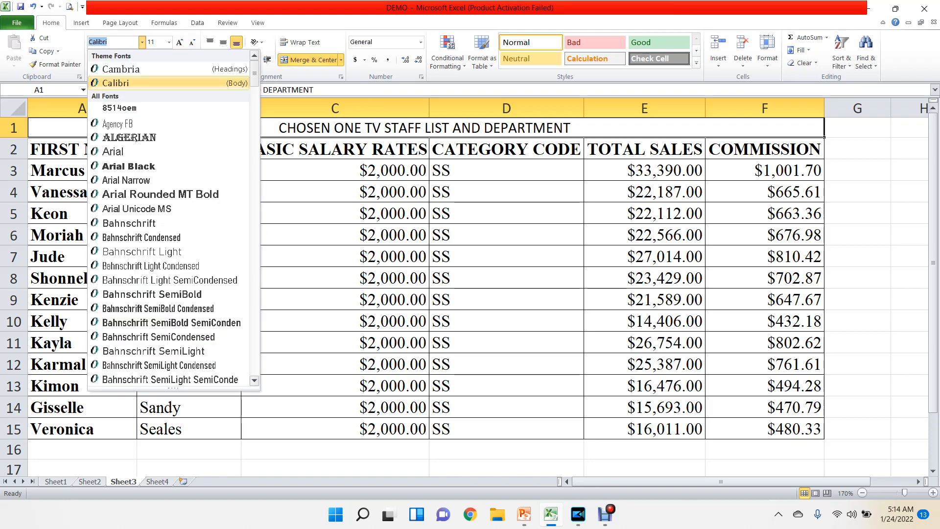
{"action": "scroll", "coordinate": [174, 215], "scroll_direction": "down", "scroll_amount": 8}
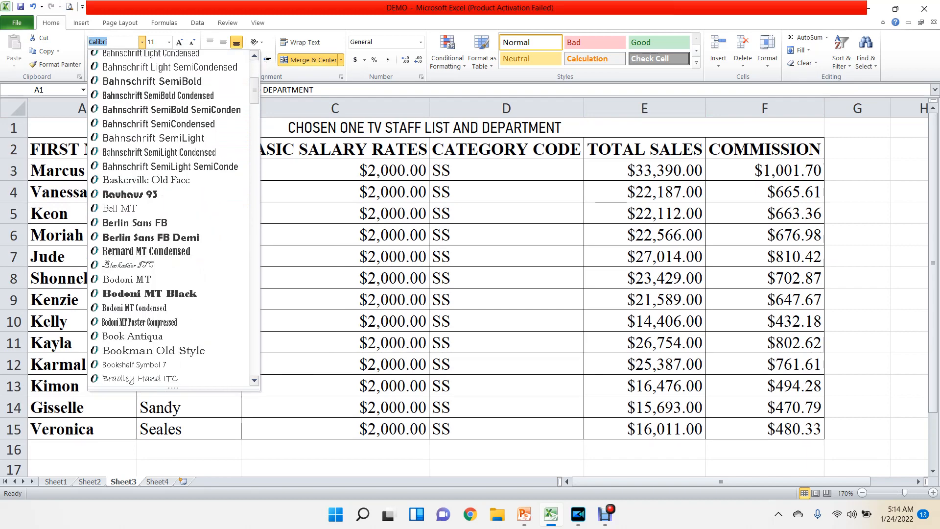
{"action": "scroll", "coordinate": [171, 238], "scroll_direction": "down", "scroll_amount": 15}
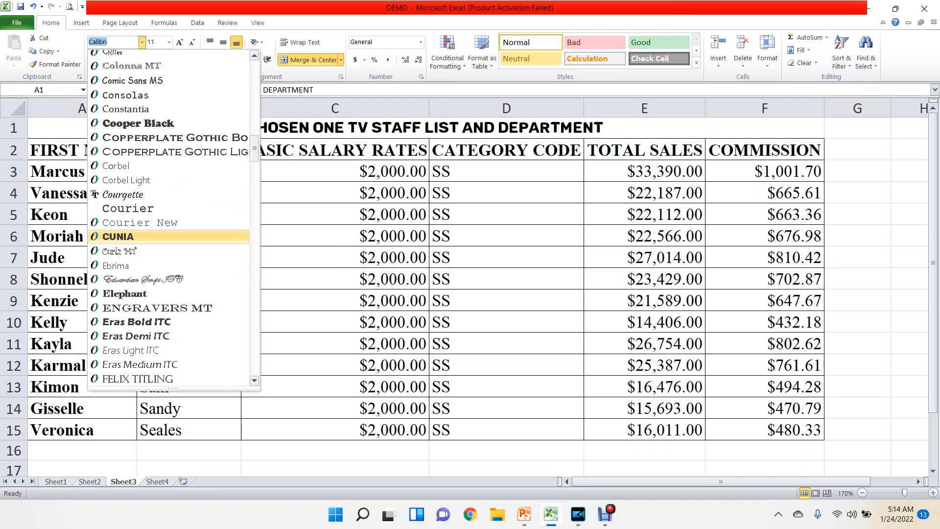
{"action": "scroll", "coordinate": [171, 237], "scroll_direction": "down", "scroll_amount": 15}
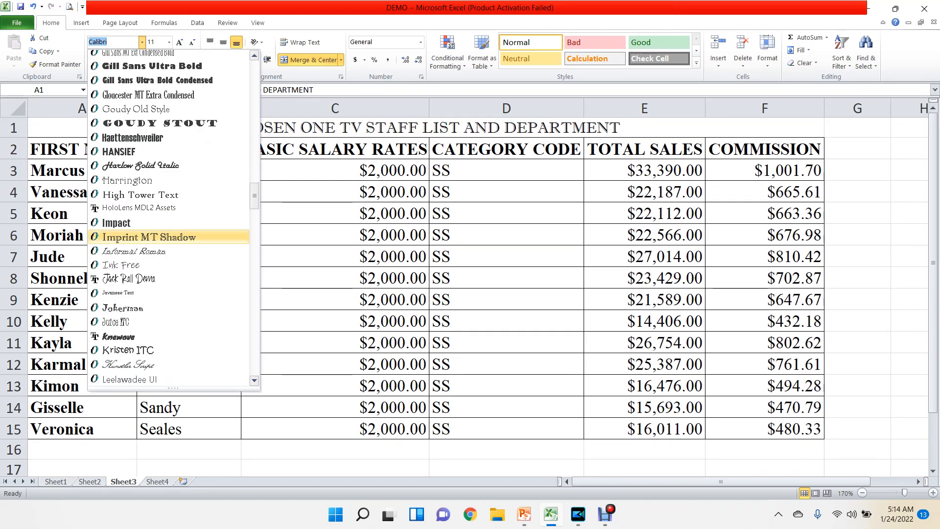
{"action": "scroll", "coordinate": [171, 237], "scroll_direction": "up", "scroll_amount": 1}
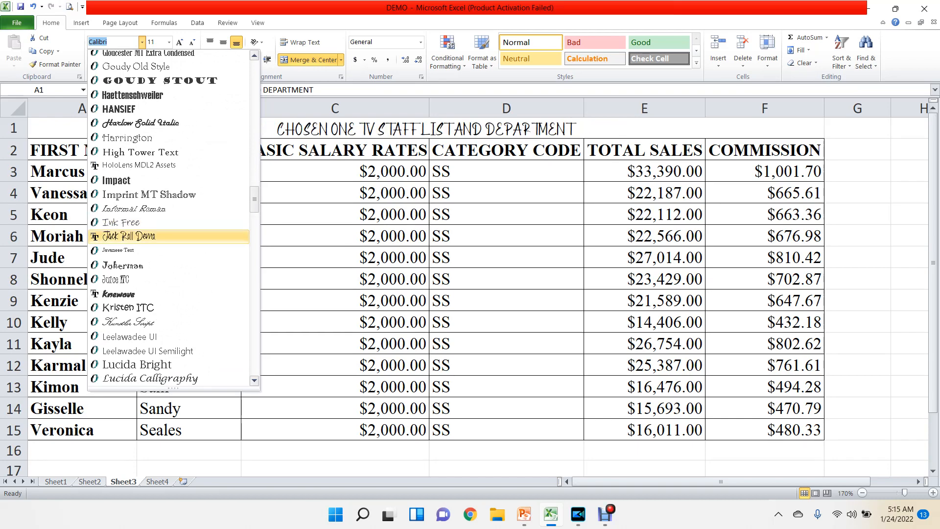
{"action": "left_click", "coordinate": [171, 236]}
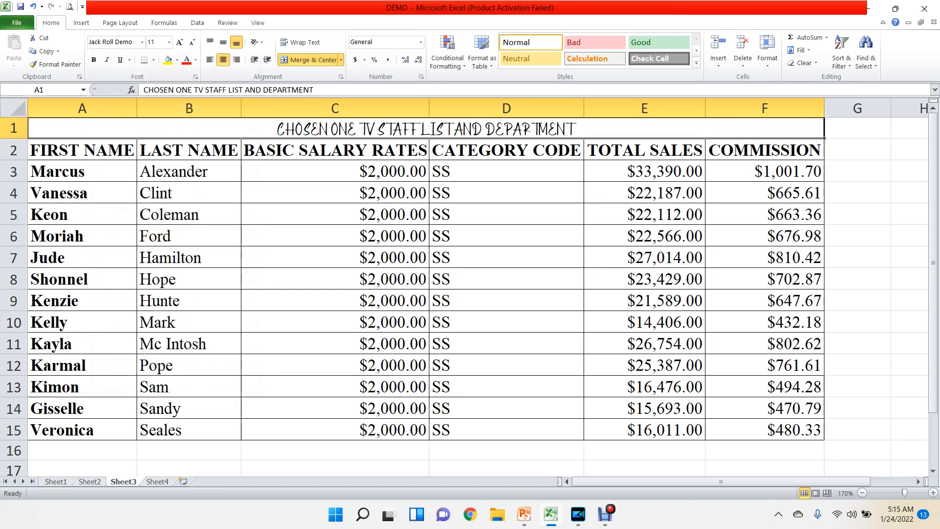
Step: Increase the font size of the merged title in row 1 to 18
{"action": "left_click", "coordinate": [179, 42]}
{"action": "left_click", "coordinate": [179, 42]}
{"action": "left_click", "coordinate": [179, 42]}
{"action": "left_click", "coordinate": [179, 42]}
{"action": "left_click", "coordinate": [179, 42]}
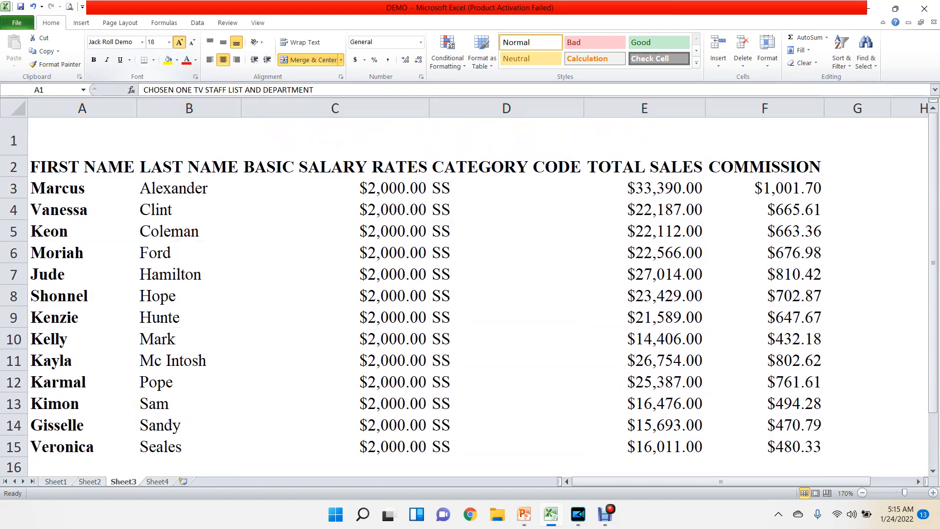
Step: Color the merged title text in row 1 red
{"action": "left_click", "coordinate": [189, 209]}
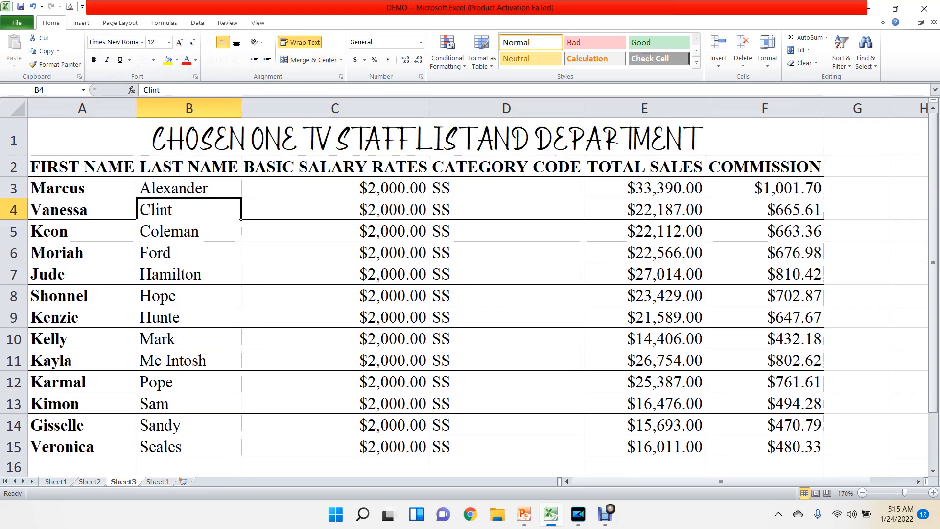
{"action": "left_click", "coordinate": [426, 137]}
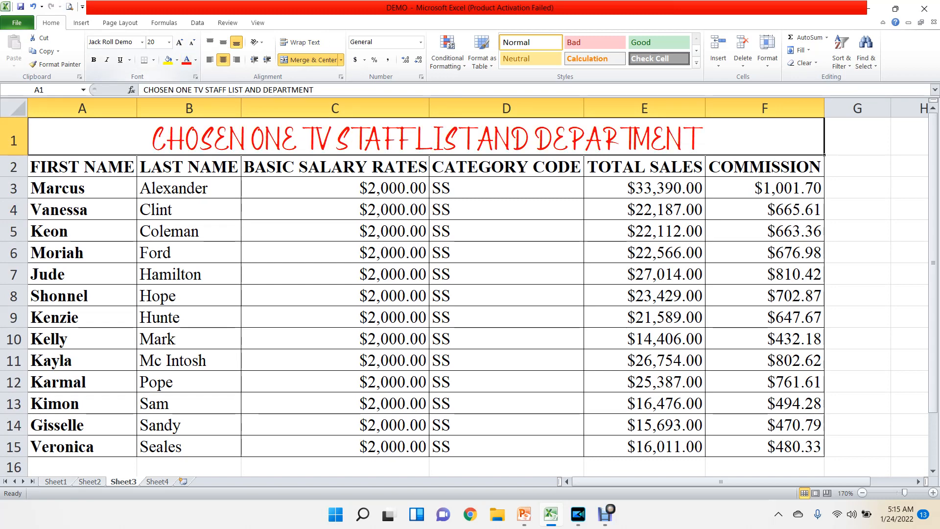
{"action": "left_click", "coordinate": [195, 59]}
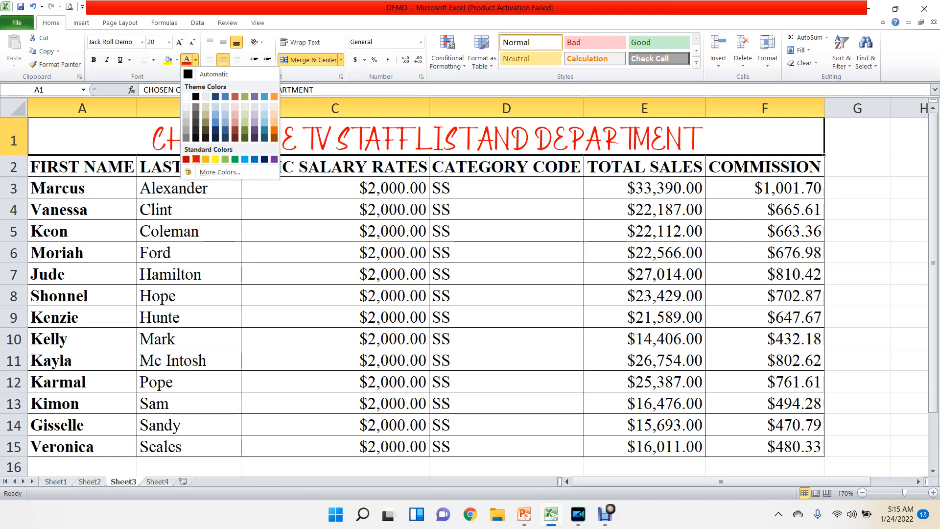
{"action": "left_click", "coordinate": [195, 158]}
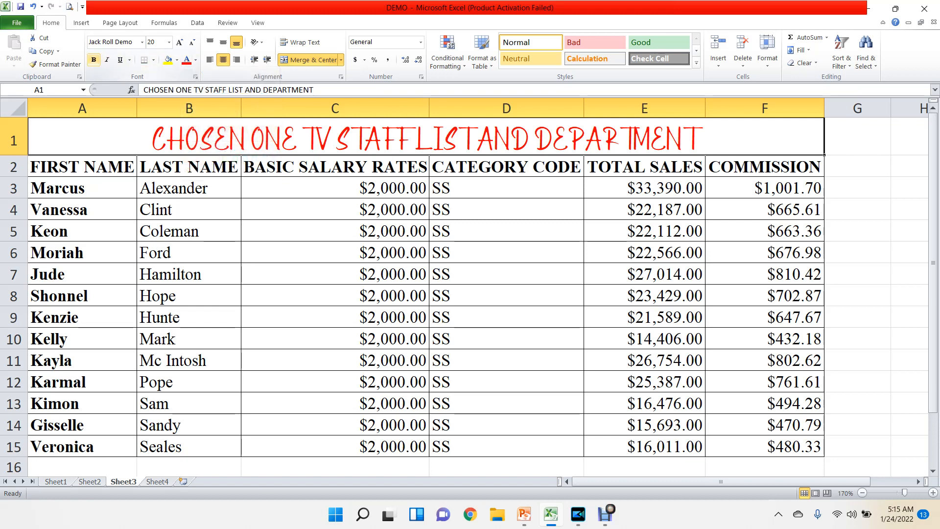
Step: Make the title in row 1 bold, trying italic and a single underline on it and removing both
{"action": "left_click", "coordinate": [93, 60]}
{"action": "left_click", "coordinate": [120, 59]}
{"action": "left_click", "coordinate": [107, 59]}
{"action": "left_click", "coordinate": [107, 60]}
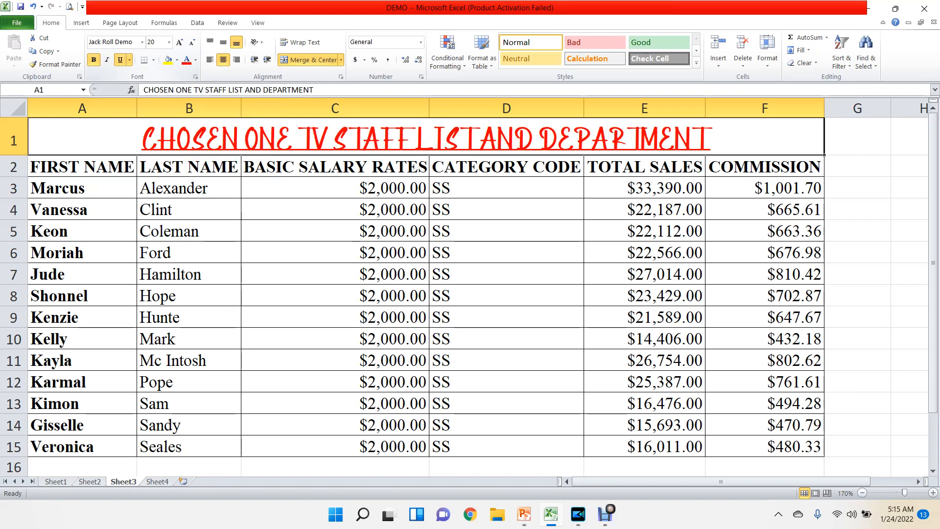
{"action": "key", "text": "ctrl+u"}
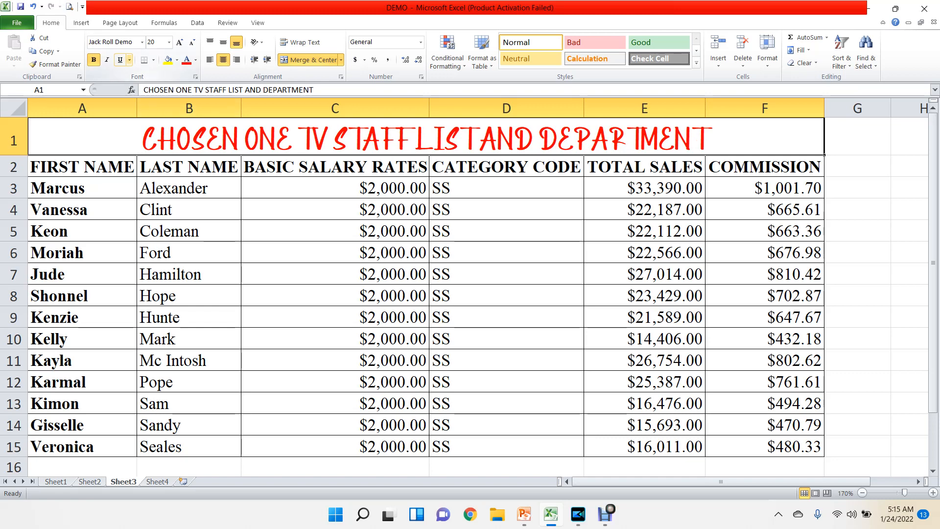
Step: Apply a double underline to the title in row 1
{"action": "left_click", "coordinate": [129, 59]}
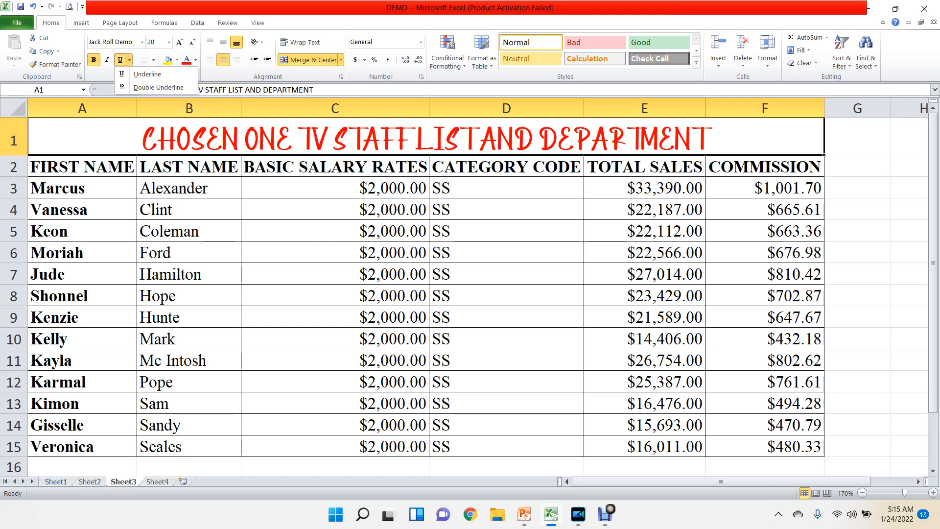
{"action": "left_click", "coordinate": [158, 87]}
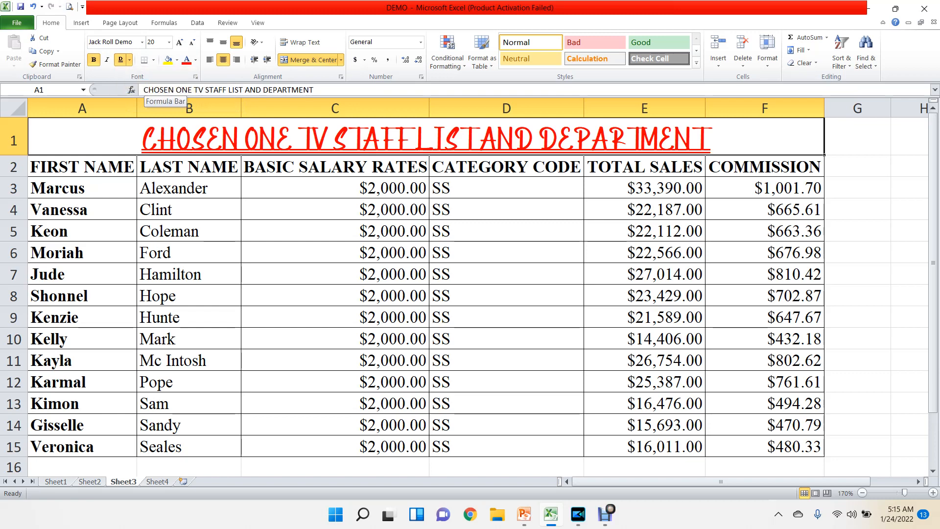
Step: Try a double underline on the last name in cell B7 and undo it
{"action": "left_click", "coordinate": [189, 274]}
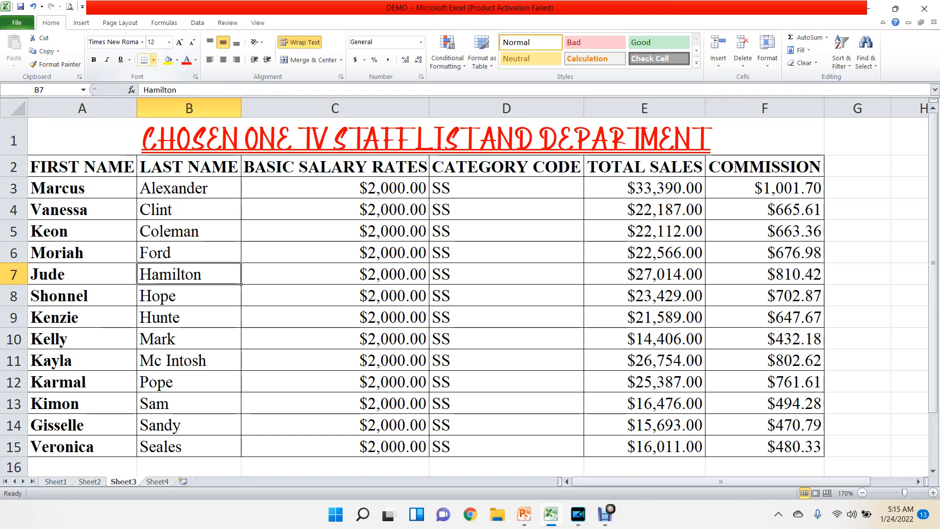
{"action": "left_click", "coordinate": [120, 59]}
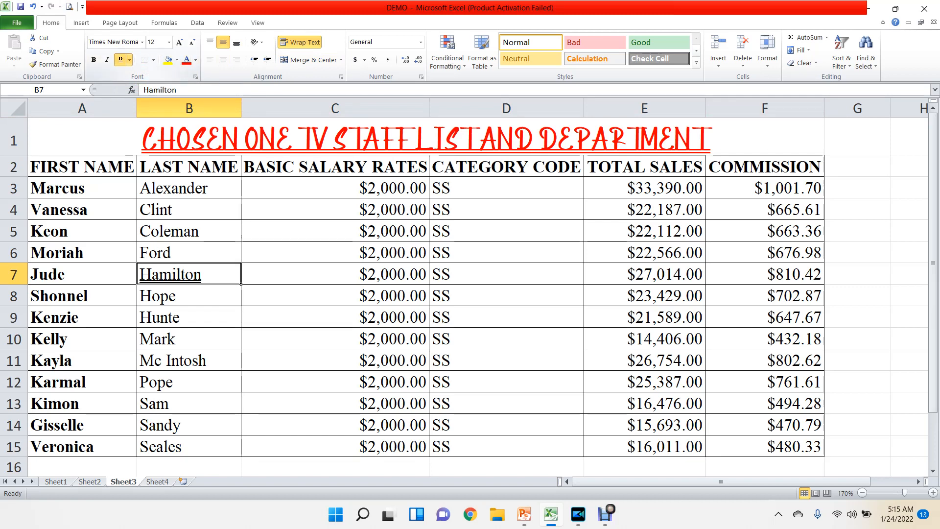
{"action": "left_click", "coordinate": [129, 59]}
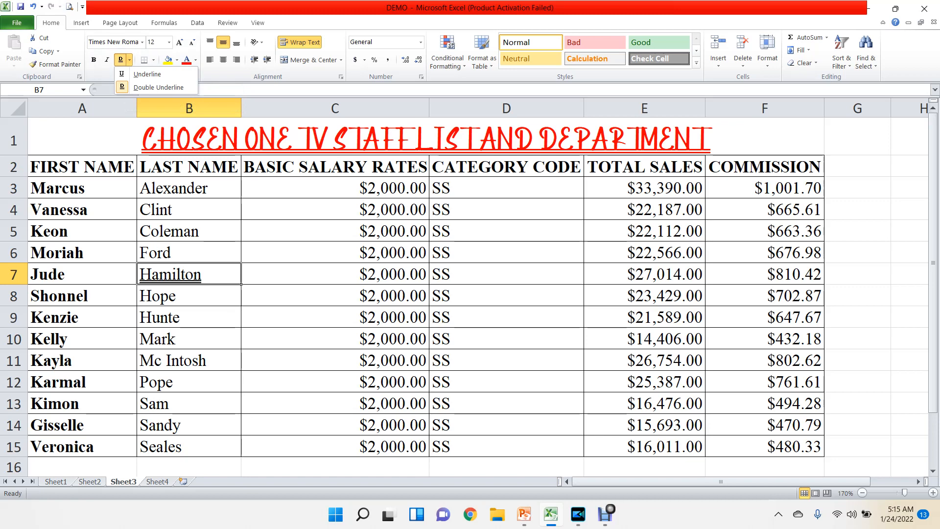
{"action": "left_click", "coordinate": [33, 7]}
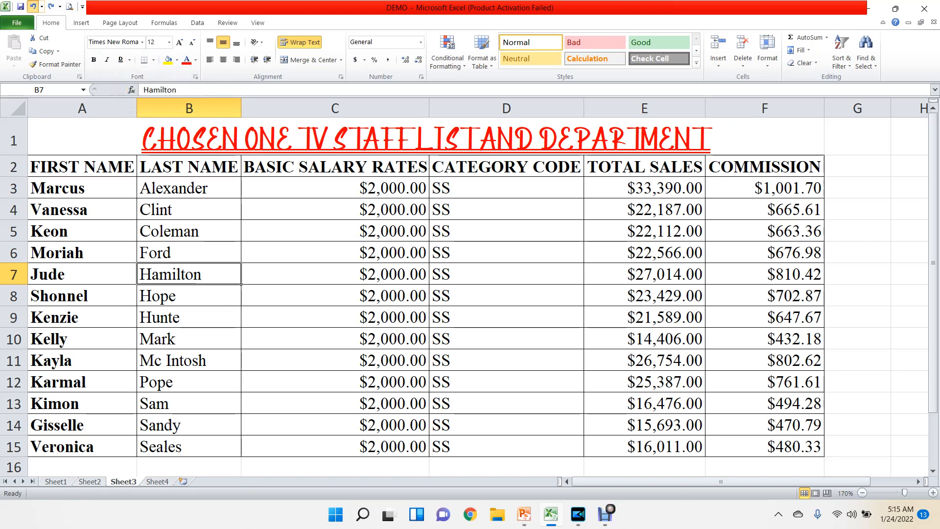
Step: Undo the title's double underline, redo it once, and undo it again
{"action": "left_click", "coordinate": [33, 6]}
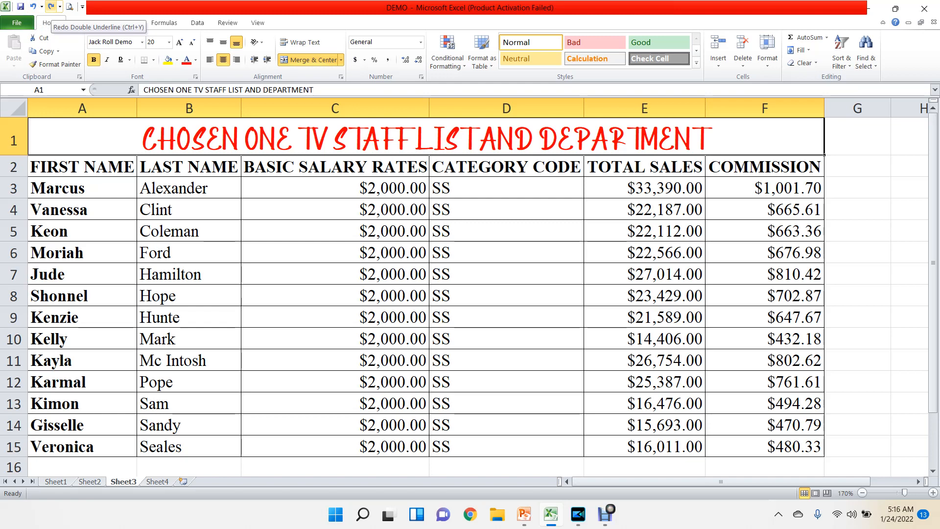
{"action": "left_click", "coordinate": [51, 7]}
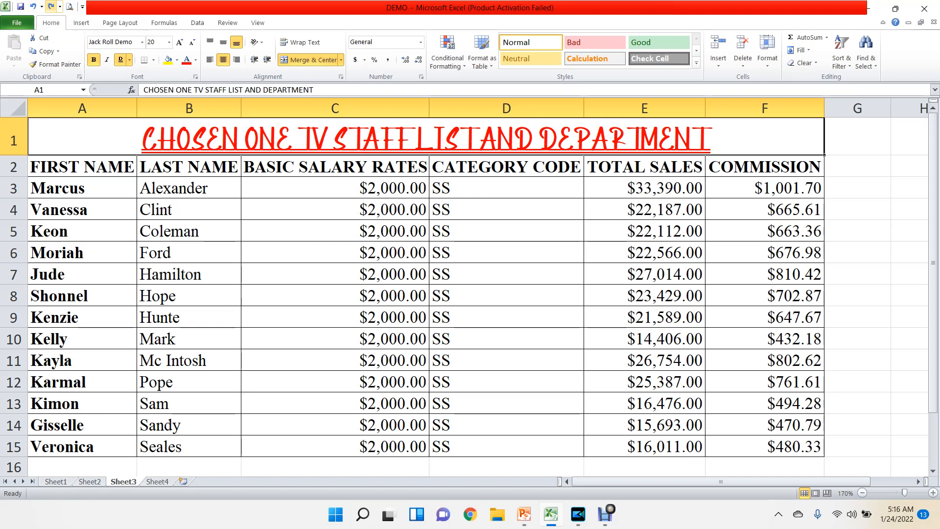
{"action": "left_click", "coordinate": [32, 6]}
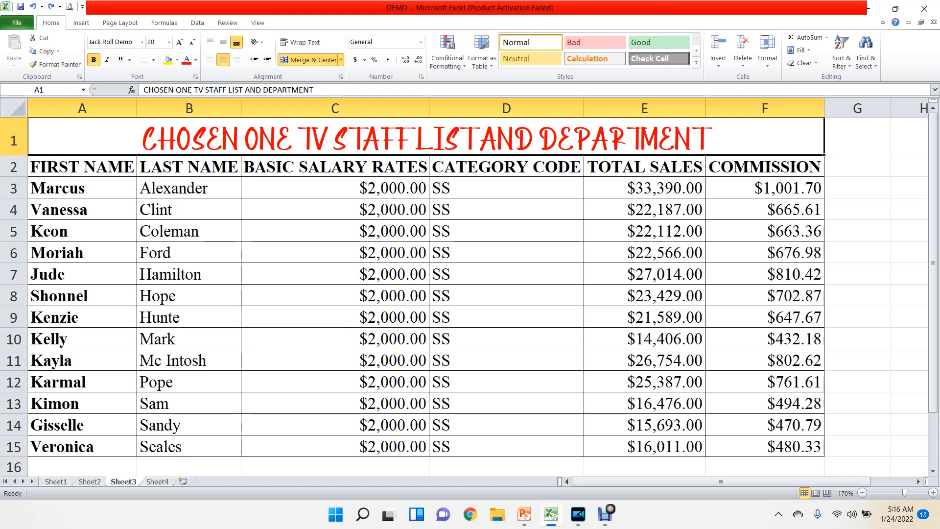
{"action": "left_click", "coordinate": [335, 253]}
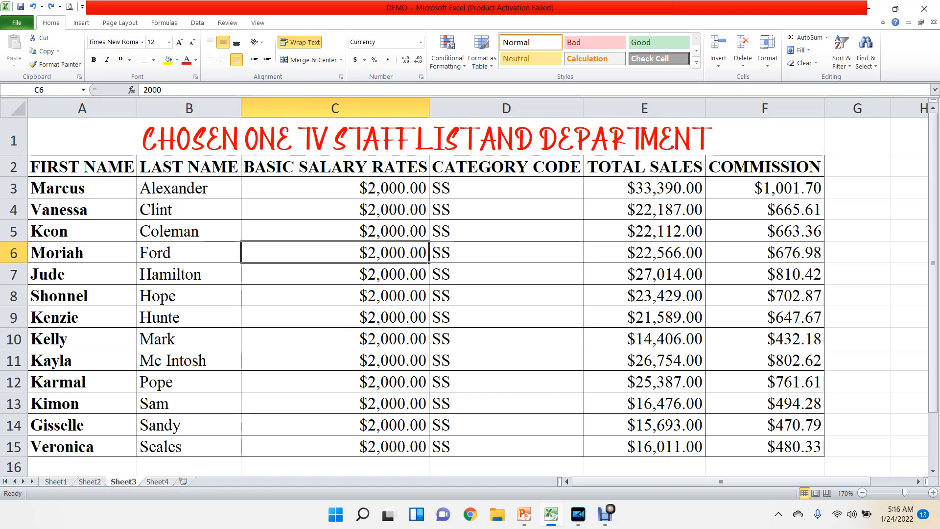
Step: Switch to the PowerPoint slide show to read the definition of wrapping text, and return to the Excel workbook
{"action": "mouse_move", "coordinate": [524, 514]}
{"action": "left_click", "coordinate": [612, 446]}
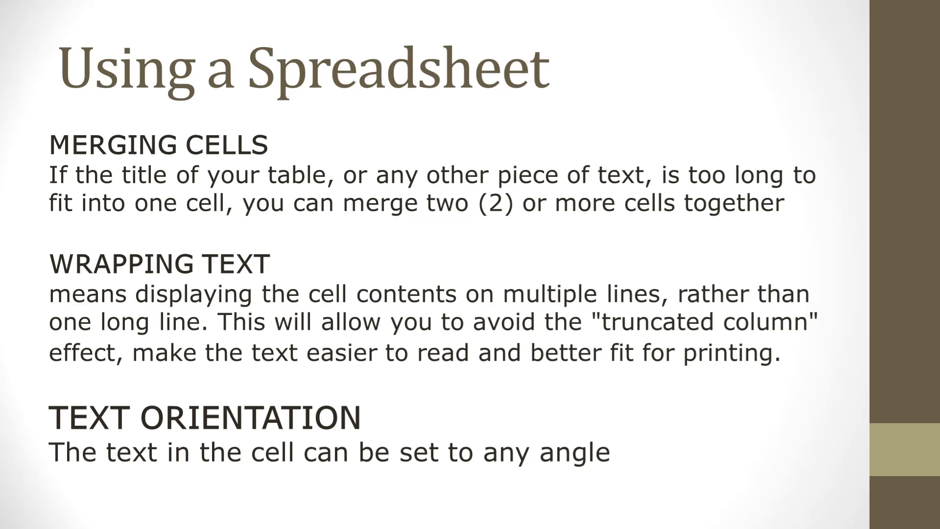
{"action": "key", "text": "alt+Tab"}
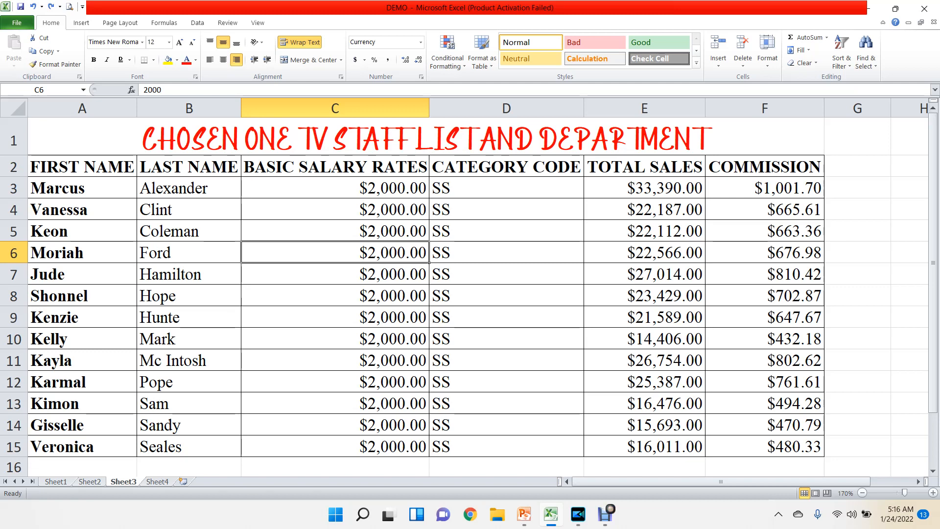
Step: Wrap the text of the column headings in cells A2 to F2
{"action": "left_click", "coordinate": [489, 166]}
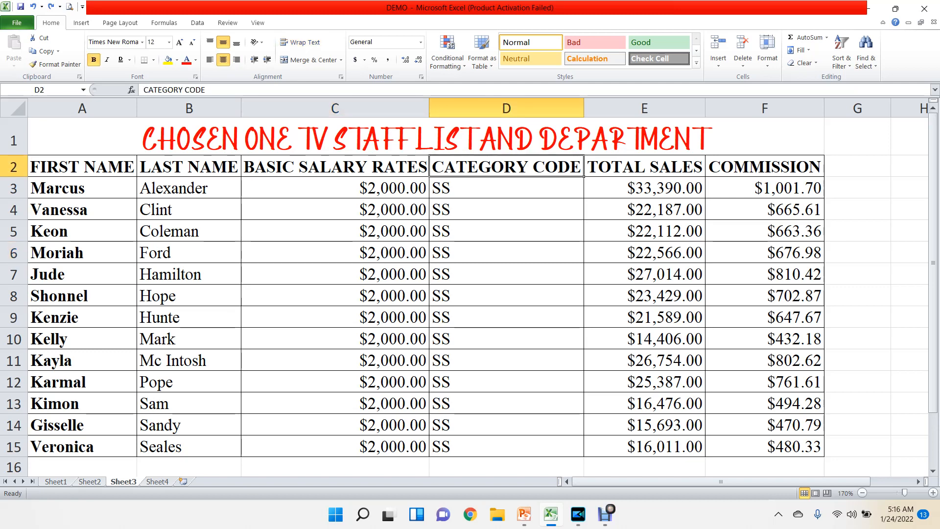
{"action": "left_click_drag", "start_coordinate": [73, 166], "coordinate": [823, 172]}
{"action": "left_click", "coordinate": [300, 42]}
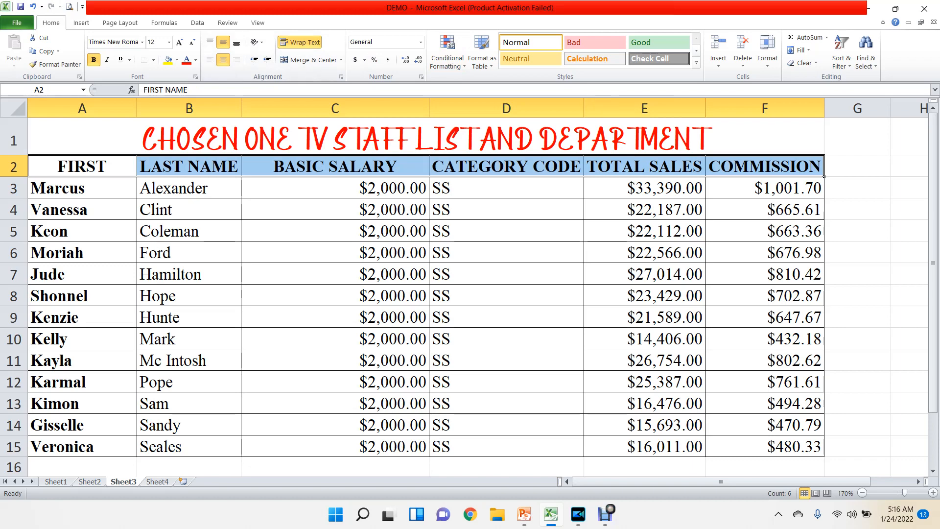
Step: Narrow columns D, E and C and increase the height of row 2 to fit the full wrapped headings
{"action": "left_click_drag", "start_coordinate": [584, 108], "coordinate": [533, 108]}
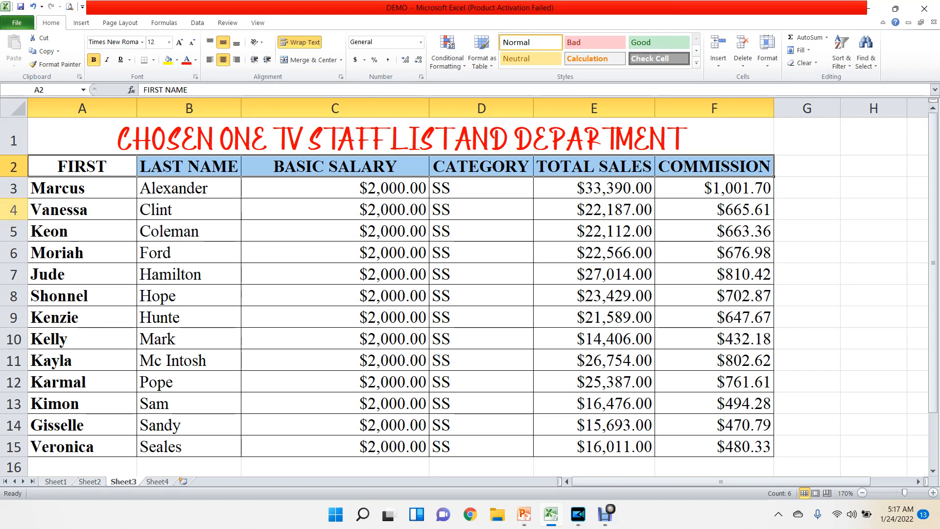
{"action": "left_click_drag", "start_coordinate": [14, 177], "coordinate": [14, 193]}
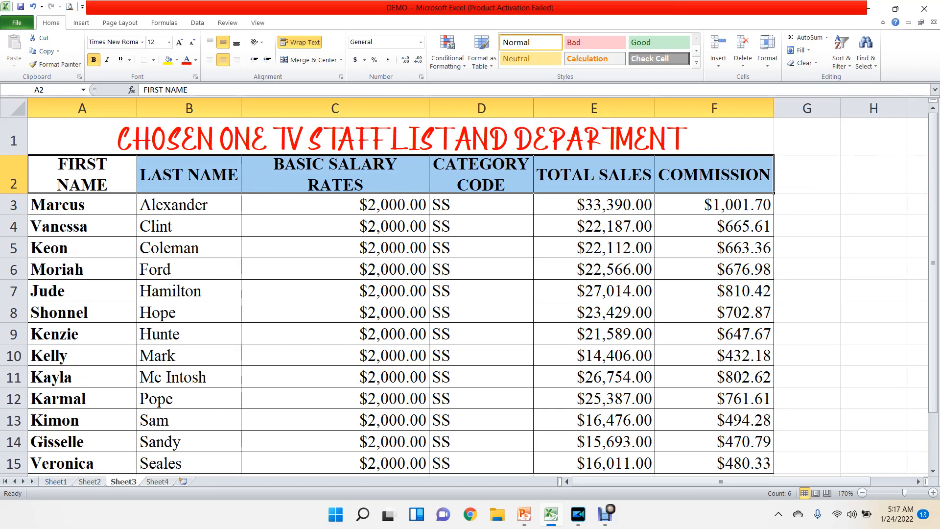
{"action": "left_click_drag", "start_coordinate": [654, 107], "coordinate": [639, 108]}
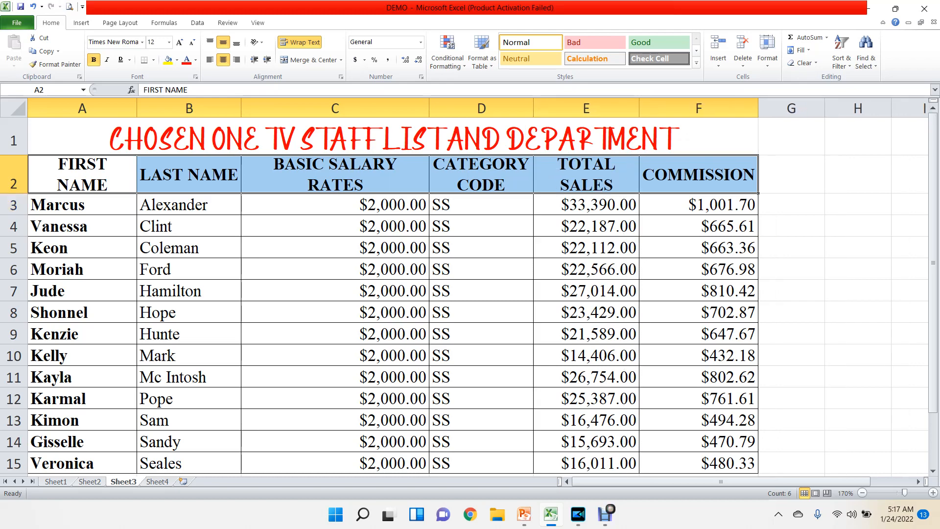
{"action": "left_click_drag", "start_coordinate": [14, 193], "coordinate": [14, 198]}
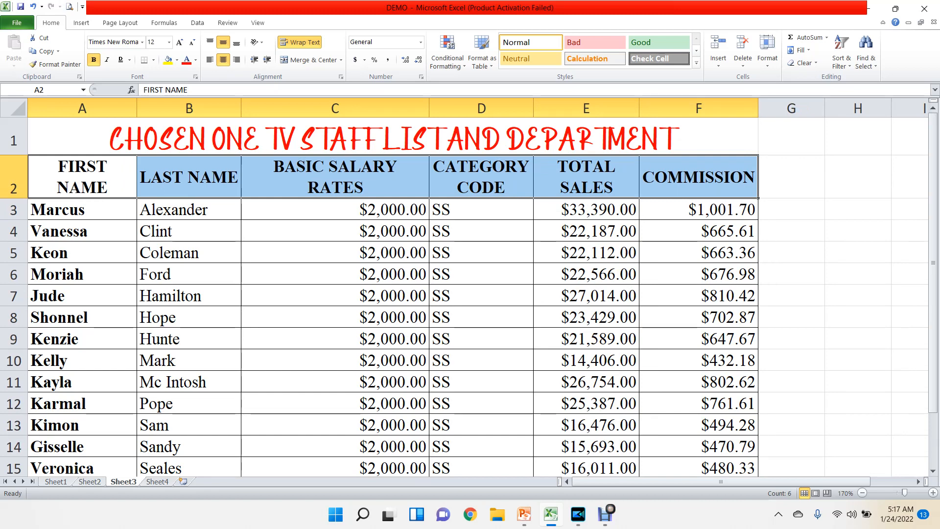
{"action": "left_click_drag", "start_coordinate": [429, 108], "coordinate": [347, 108]}
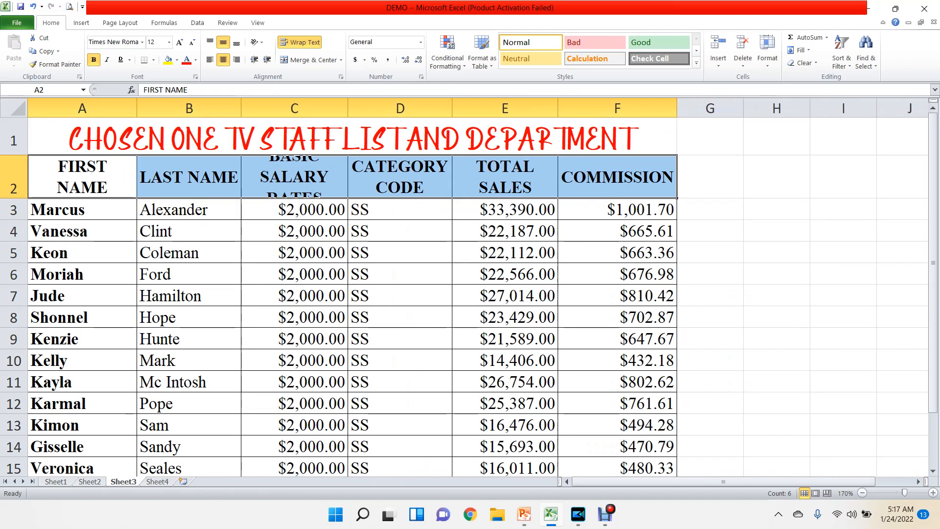
{"action": "left_click_drag", "start_coordinate": [14, 197], "coordinate": [13, 216]}
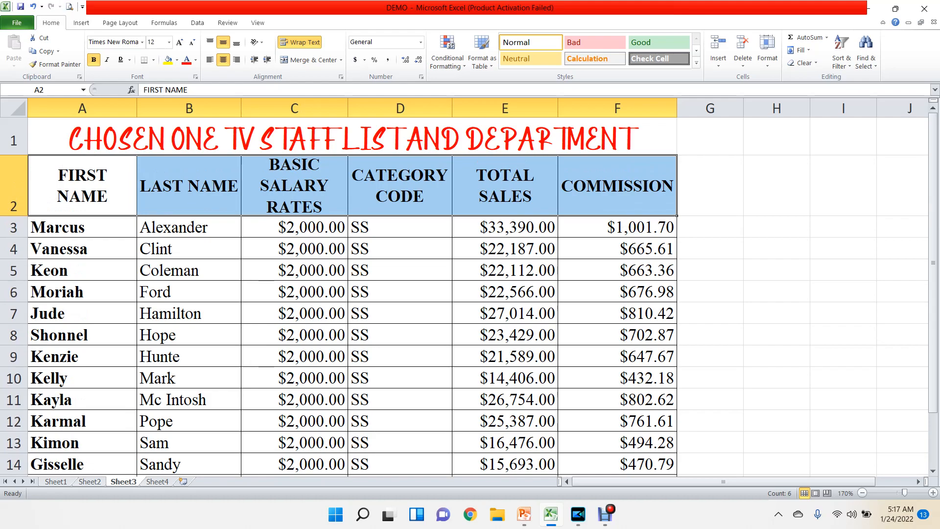
Step: Switch to the PowerPoint slide show to read the text orientation definition, and return to the Excel workbook
{"action": "mouse_move", "coordinate": [523, 514]}
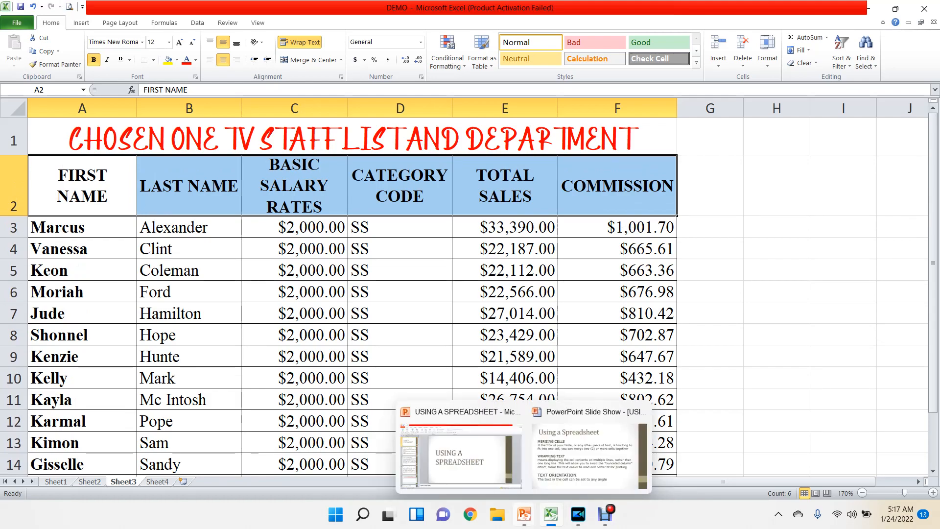
{"action": "left_click", "coordinate": [590, 448]}
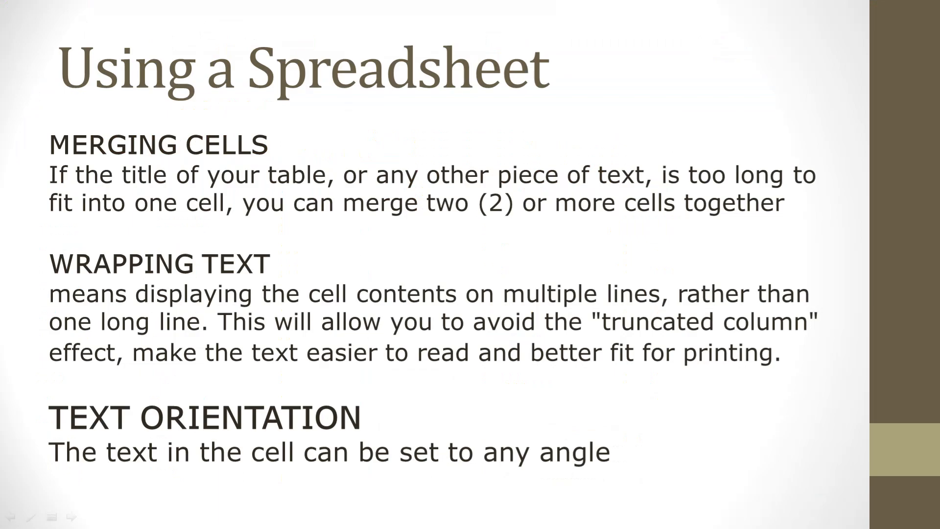
{"action": "key", "text": "alt+Tab"}
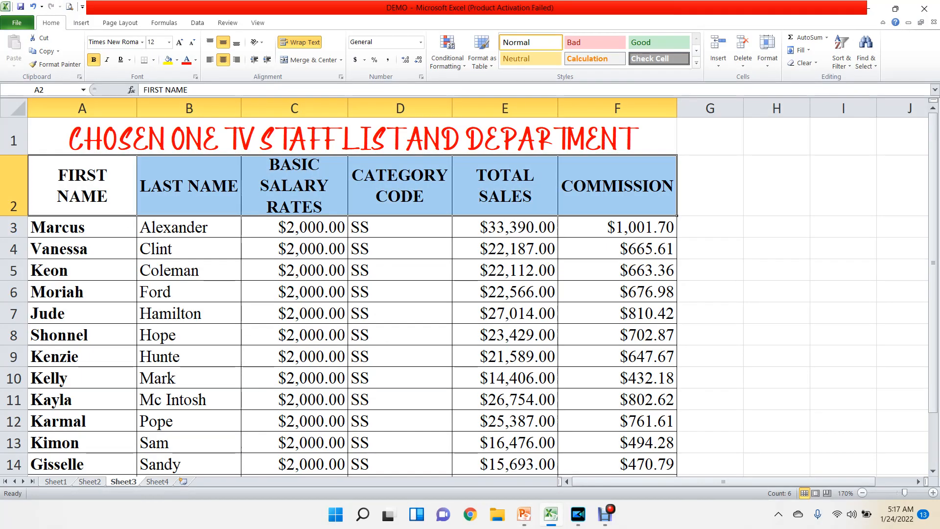
Step: Try the Rotate Text Up and Angle Clockwise orientations on the headings in cells A2 to F2
{"action": "left_click", "coordinate": [504, 185]}
{"action": "left_click_drag", "start_coordinate": [82, 185], "coordinate": [618, 185]}
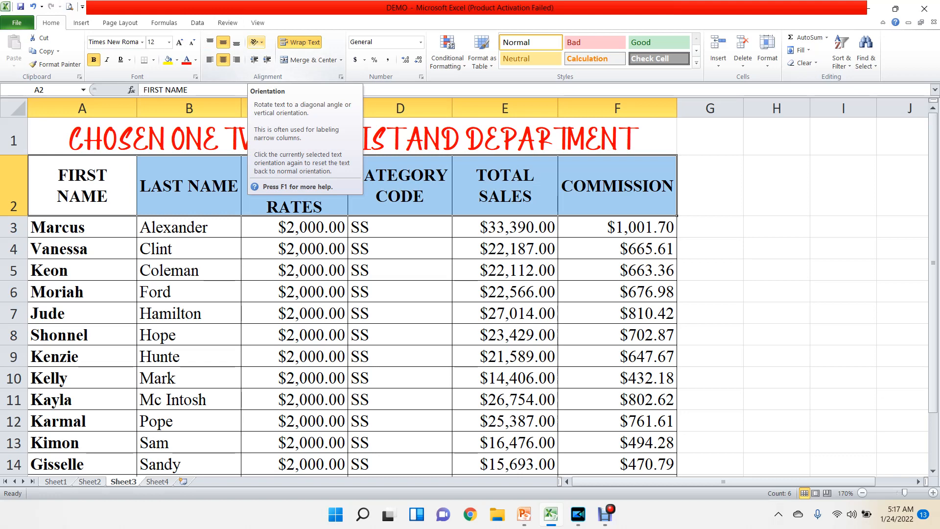
{"action": "left_click", "coordinate": [256, 42]}
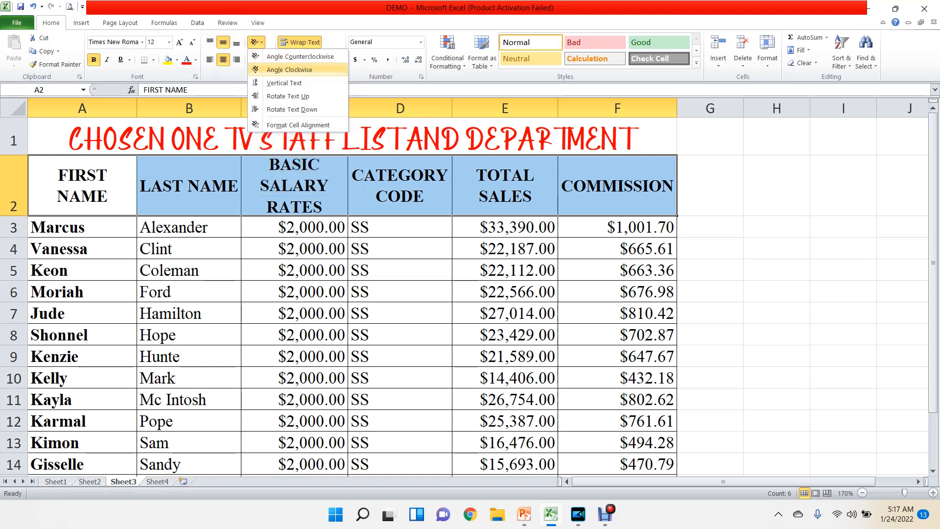
{"action": "left_click", "coordinate": [288, 96]}
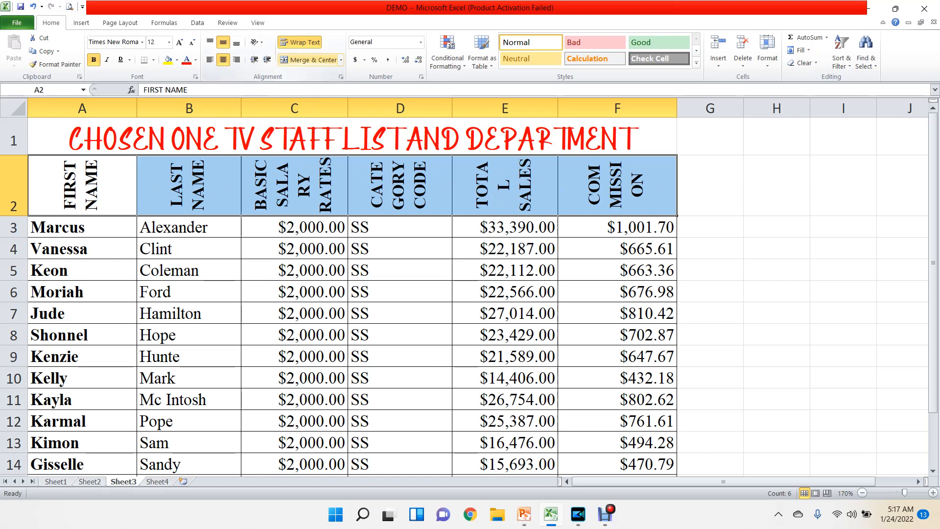
{"action": "left_click", "coordinate": [255, 42]}
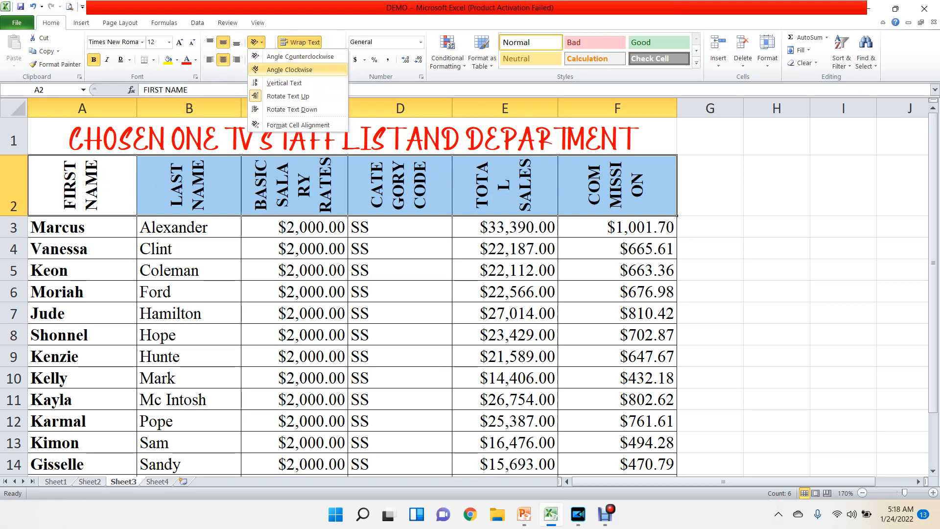
{"action": "left_click", "coordinate": [289, 69]}
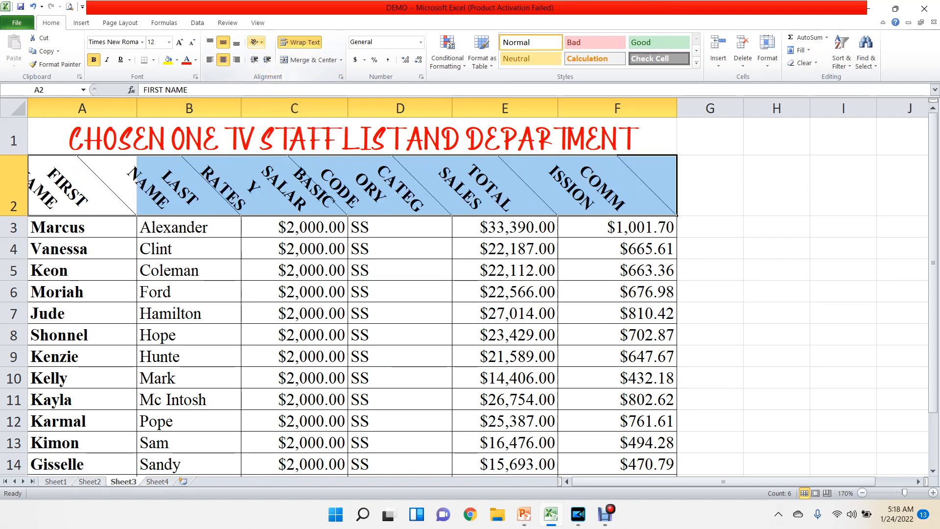
Step: Set the orientation of the headings in cells A2 to F2 to Angle Counterclockwise
{"action": "left_click", "coordinate": [255, 42]}
{"action": "left_click", "coordinate": [300, 56]}
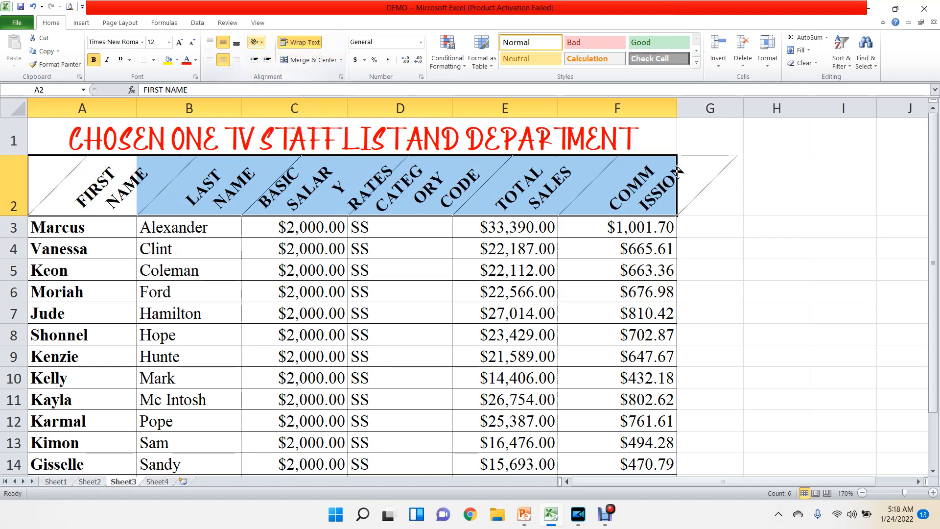
Step: Set a custom 15-degree text orientation for the headings in cells A2 to F2 through the cell alignment settings
{"action": "left_click", "coordinate": [255, 42]}
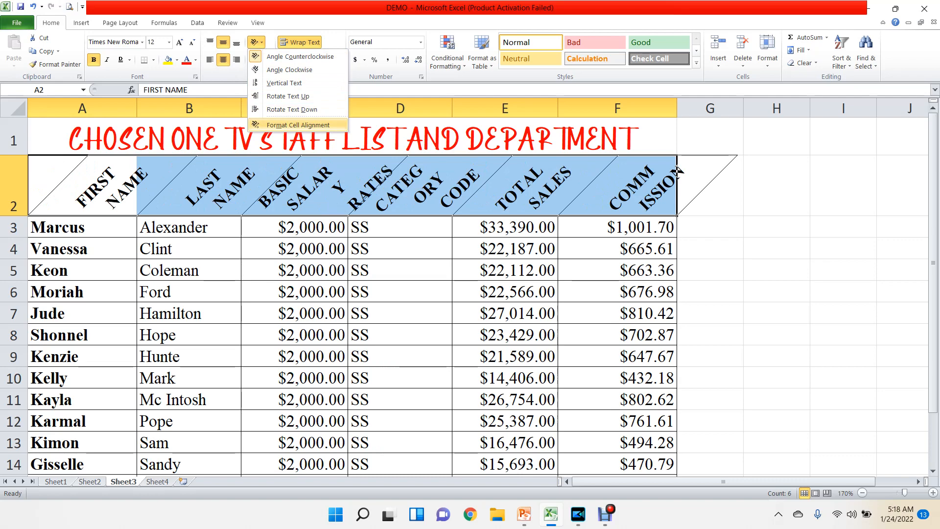
{"action": "left_click", "coordinate": [298, 125]}
{"action": "mouse_move", "coordinate": [367, 163]}
{"action": "left_mouse_down"}
{"action": "mouse_move", "coordinate": [372, 202]}
{"action": "mouse_move", "coordinate": [366, 164]}
{"action": "mouse_move", "coordinate": [375, 178]}
{"action": "left_mouse_up"}
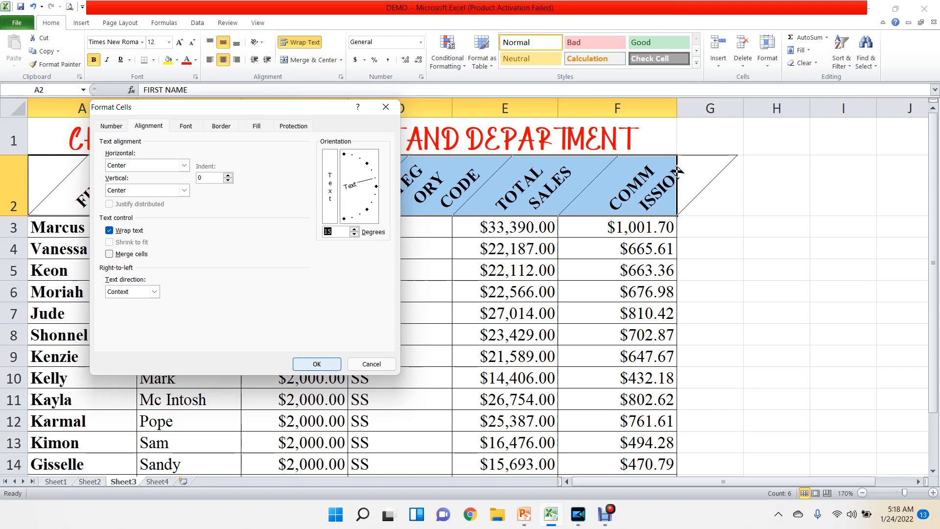
{"action": "left_click", "coordinate": [316, 364]}
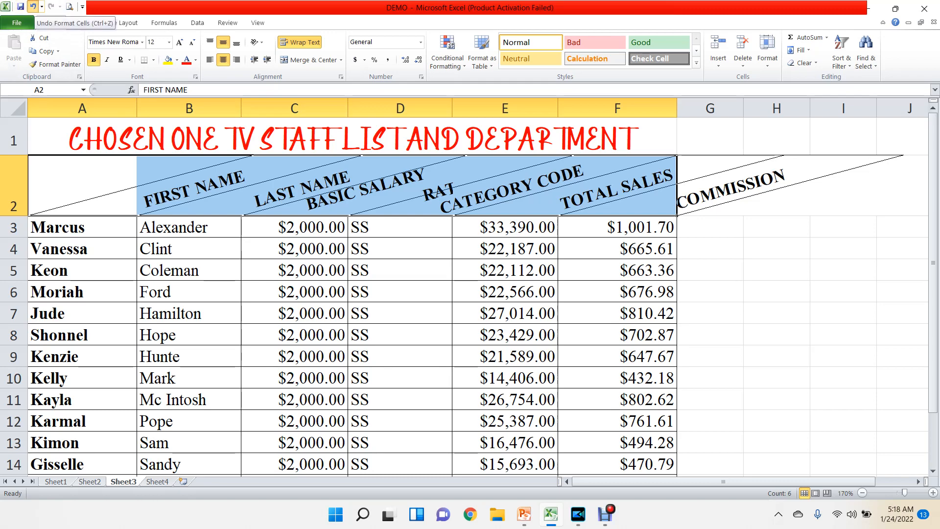
Step: Undo the orientation changes on the headings in cells A2 to F2, back to horizontal wrapped text
{"action": "left_click", "coordinate": [33, 7]}
{"action": "left_click", "coordinate": [33, 7]}
{"action": "left_click", "coordinate": [33, 6]}
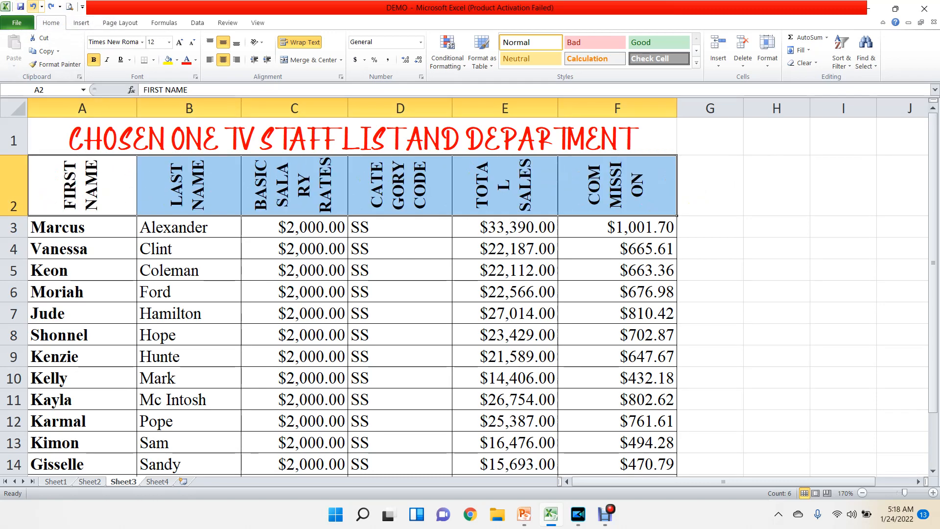
{"action": "left_click", "coordinate": [34, 6]}
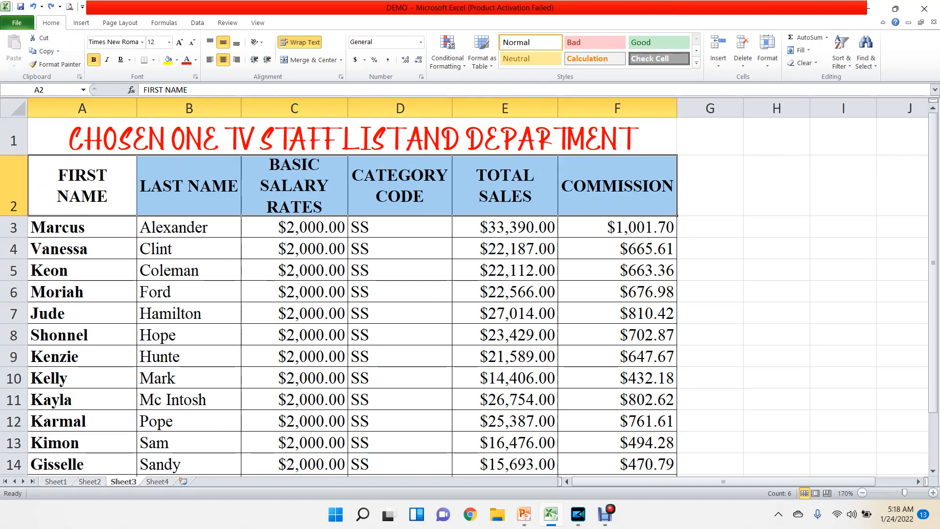
Step: Switch to the PowerPoint slide show to read the Find & Replace slide, and return to the Excel workbook
{"action": "mouse_move", "coordinate": [524, 514]}
{"action": "left_click", "coordinate": [589, 455]}
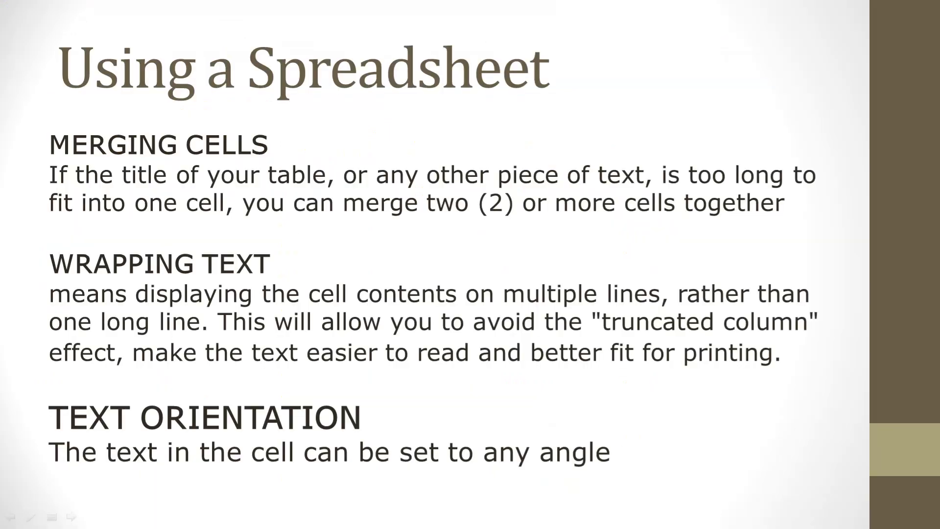
{"action": "key", "text": "Right"}
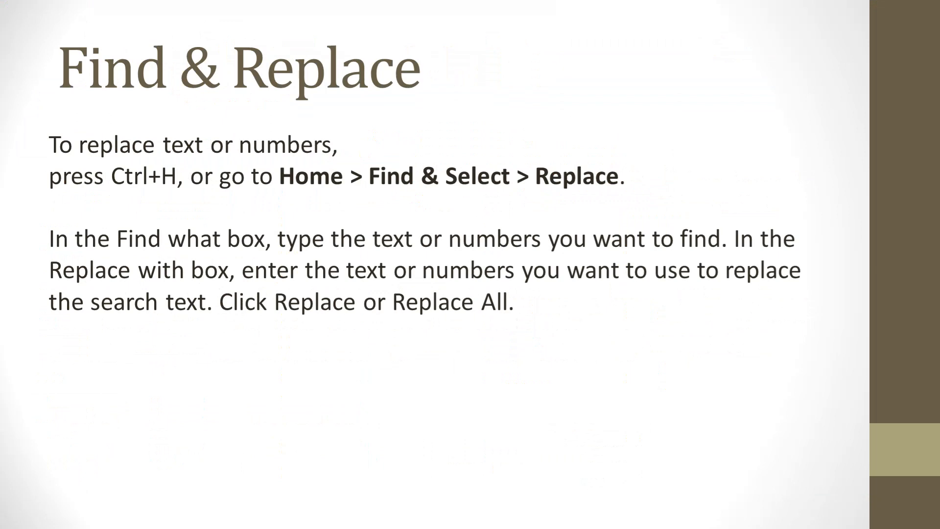
{"action": "key", "text": "alt+Tab"}
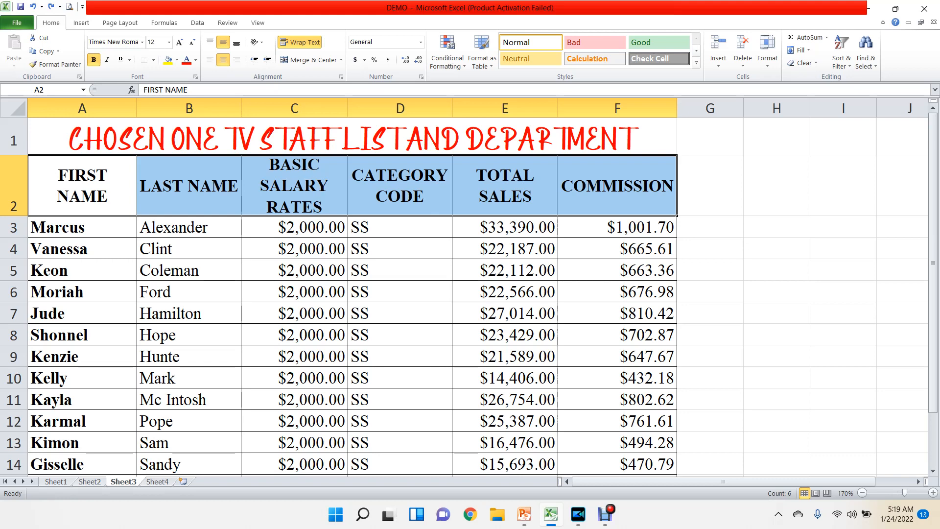
Step: Try to find the last name from cell B14 while the heading cells A2 to F2 are selected
{"action": "key", "text": "ctrl+f"}
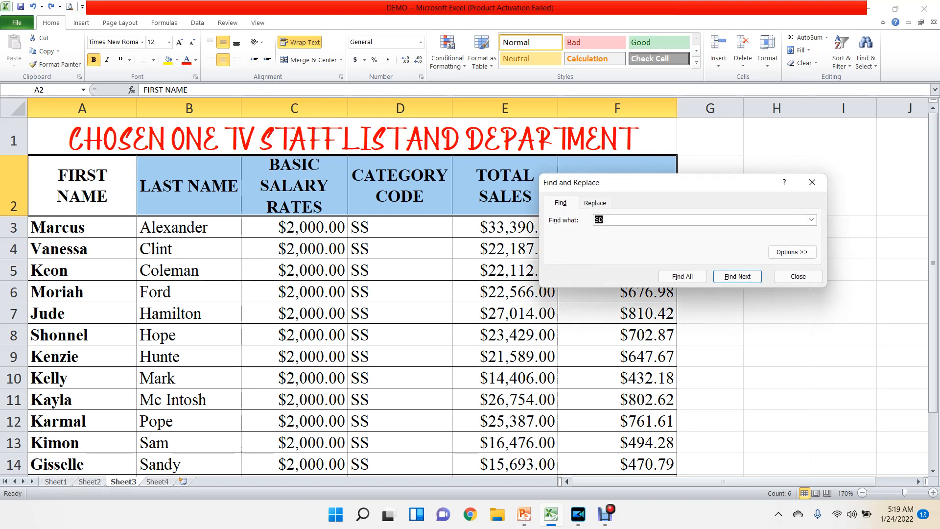
{"action": "key", "text": "BackSpace"}
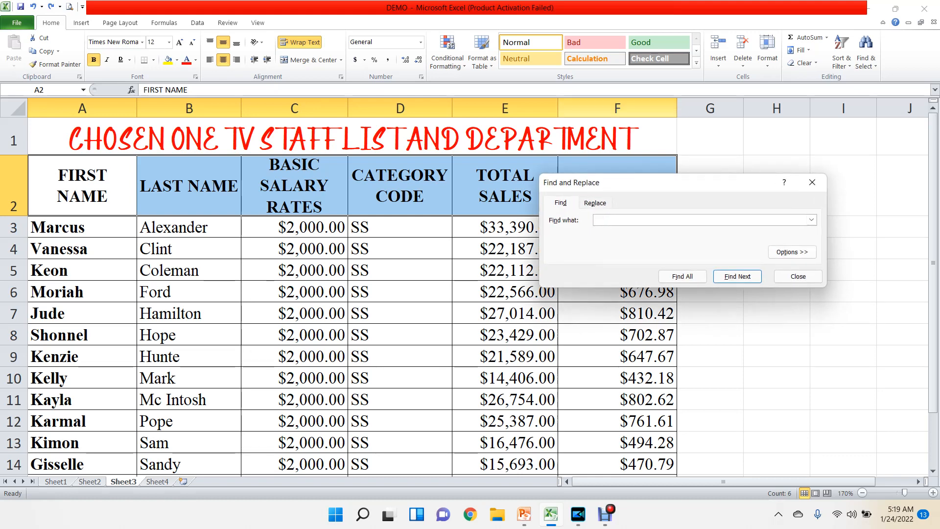
{"action": "type", "text": "Sandy"}
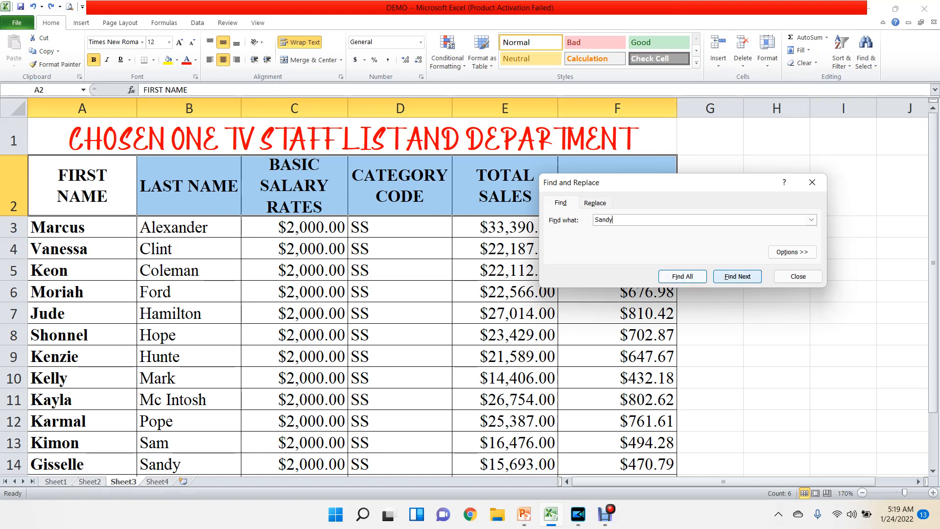
{"action": "key", "text": "Return"}
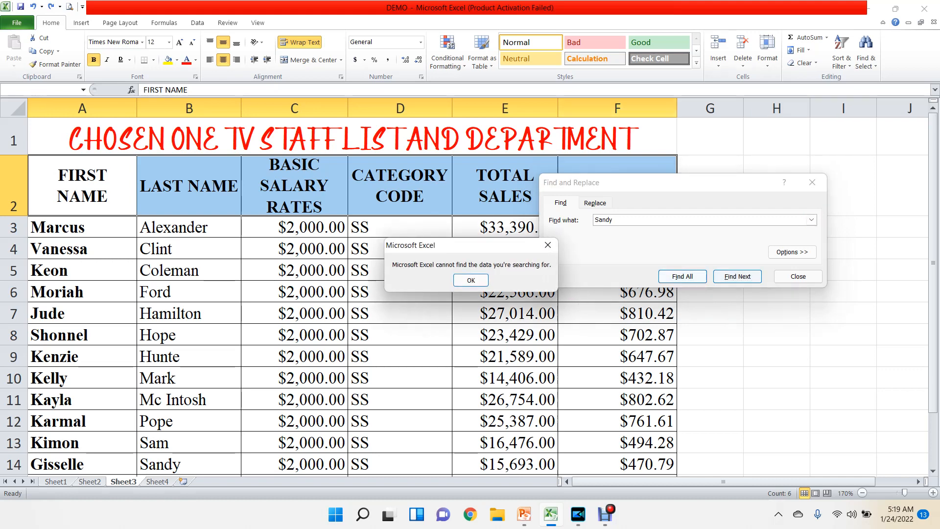
{"action": "key", "text": "Return"}
{"action": "key", "text": "Return"}
{"action": "key", "text": "Return"}
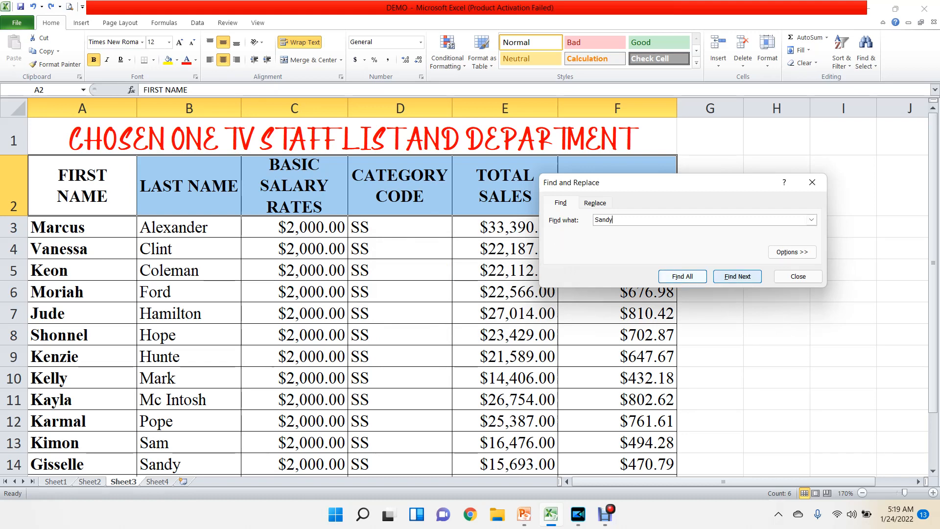
Step: Repeat the last-name search within the selected headings with Find Next and Find All, and close the search
{"action": "left_click", "coordinate": [737, 276]}
{"action": "left_click", "coordinate": [472, 280]}
{"action": "left_click", "coordinate": [683, 276]}
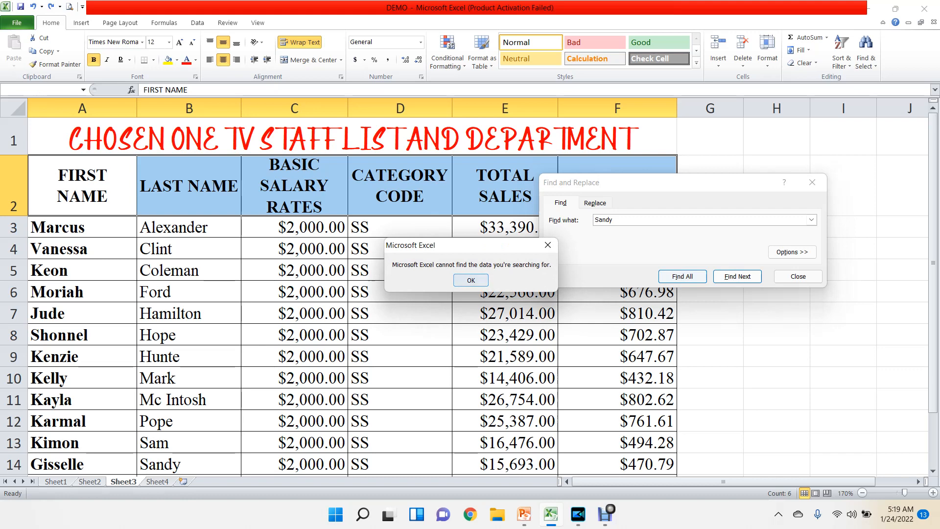
{"action": "left_click", "coordinate": [471, 281]}
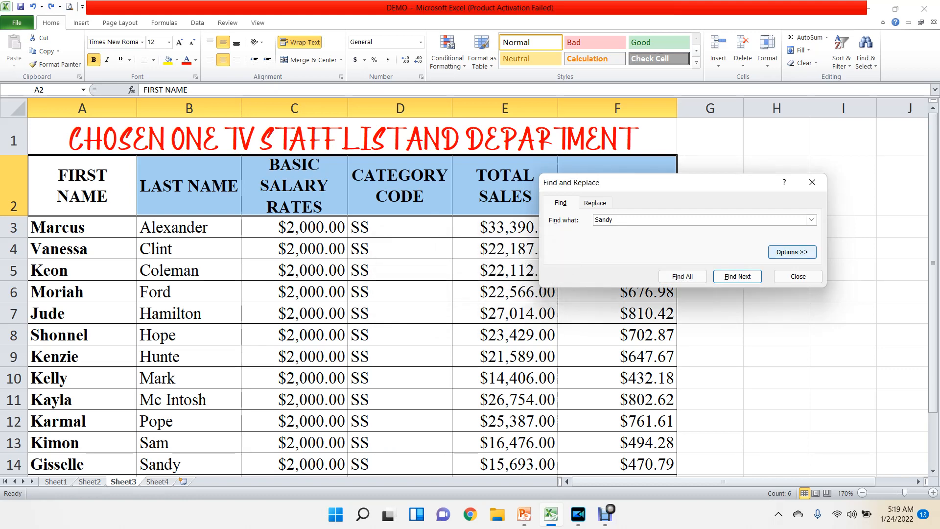
{"action": "left_click", "coordinate": [798, 276]}
Step: Check the content of cell B14, and find that last name across the sheet with only cell C8 selected
{"action": "left_click", "coordinate": [189, 464]}
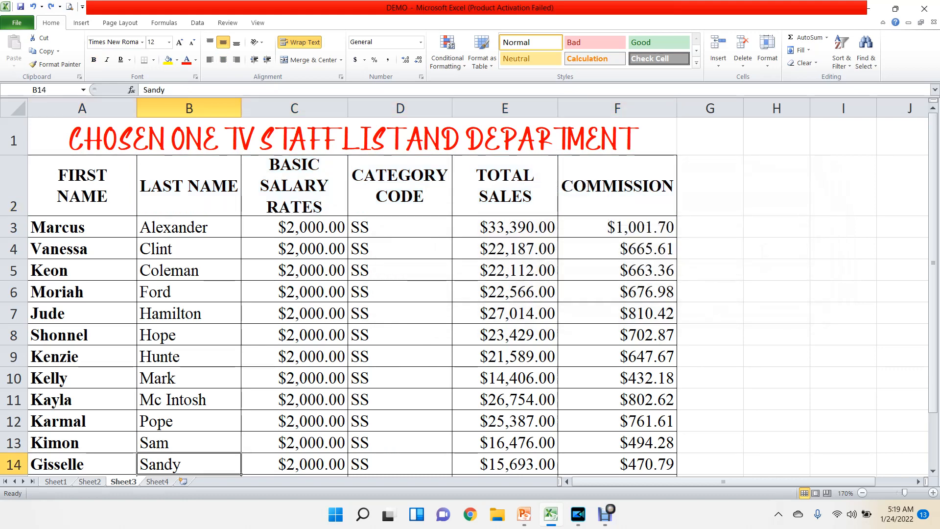
{"action": "left_click", "coordinate": [188, 91]}
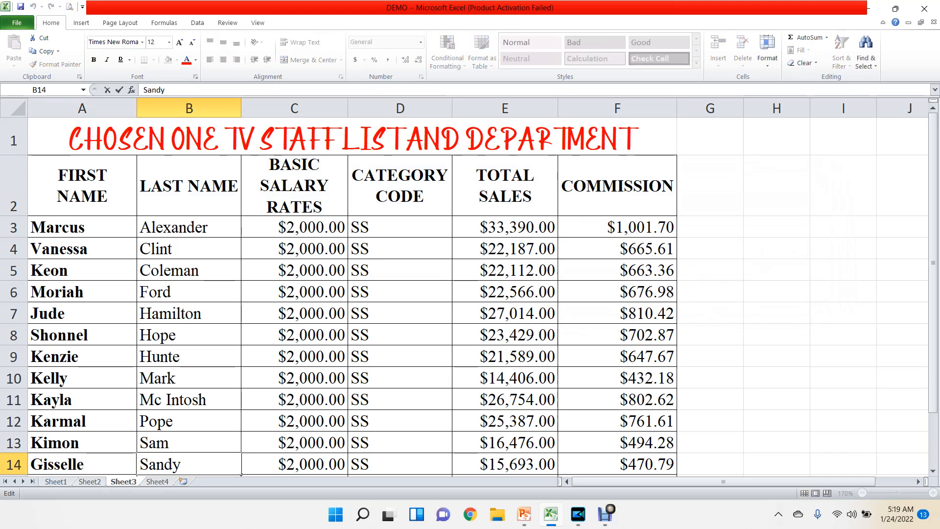
{"action": "left_click", "coordinate": [345, 343]}
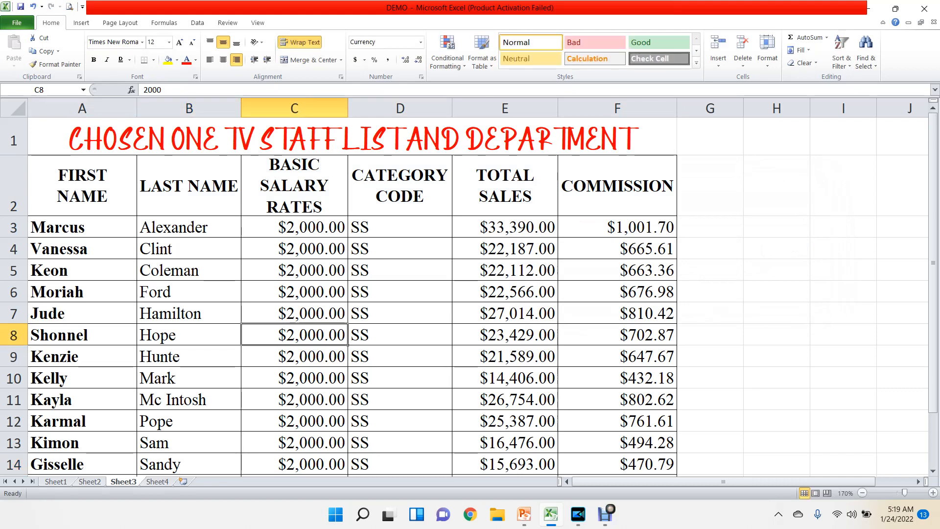
{"action": "key", "text": "ctrl+f"}
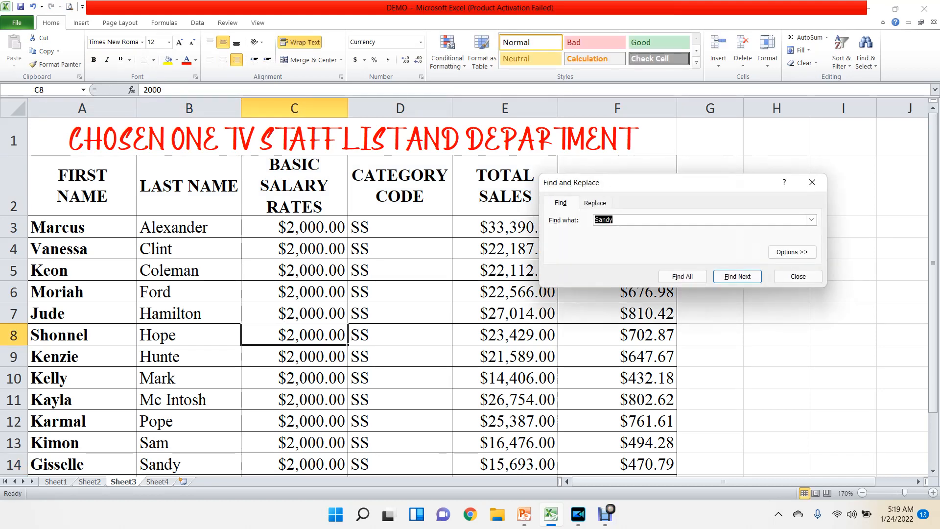
{"action": "left_click", "coordinate": [736, 276]}
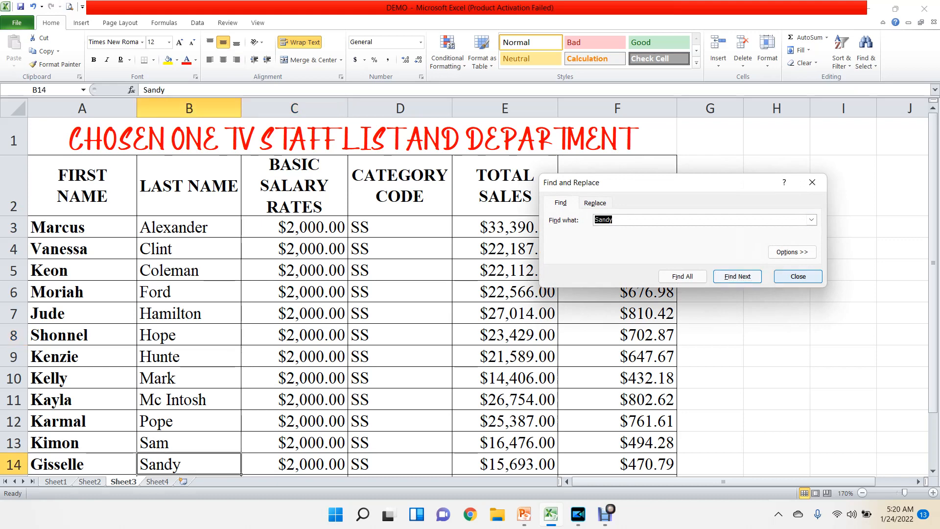
{"action": "left_click", "coordinate": [798, 276]}
Step: List all occurrences of the same last name in the sheet, starting from empty cell H5
{"action": "left_click", "coordinate": [777, 270]}
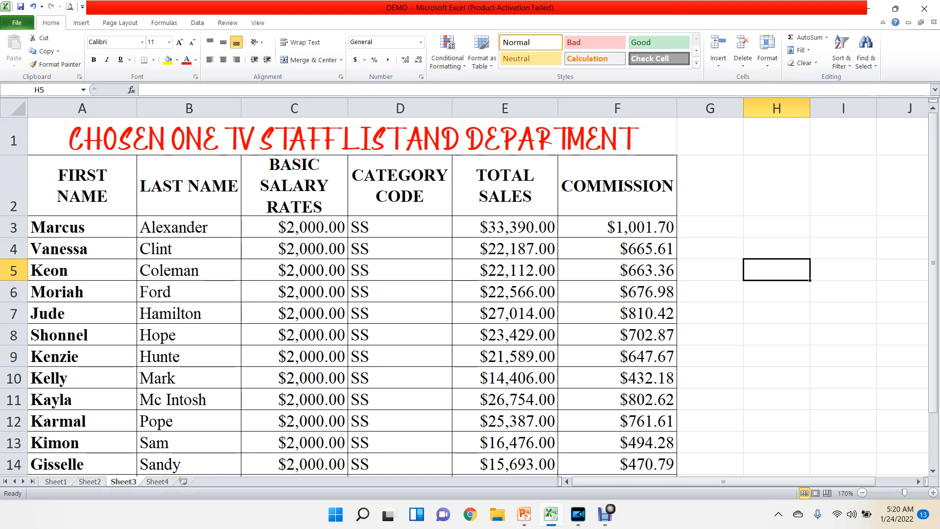
{"action": "key", "text": "ctrl+f"}
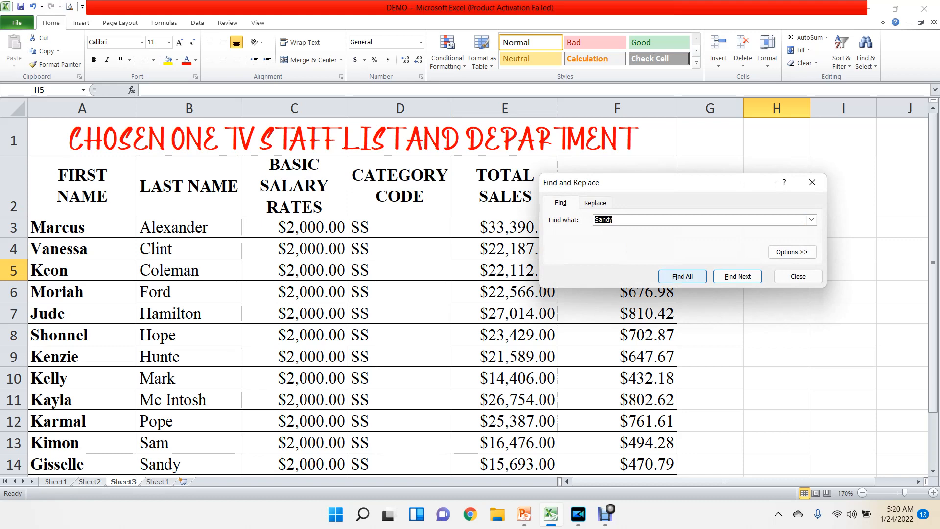
{"action": "left_click", "coordinate": [682, 277]}
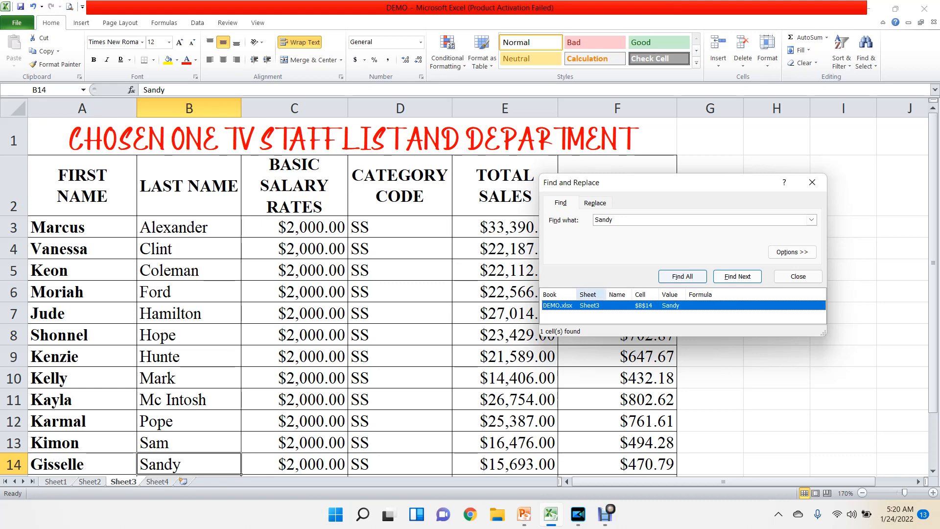
Step: List all cells containing "SS" with Find All, and enlarge the search dialog to show more of the results
{"action": "left_click", "coordinate": [811, 220]}
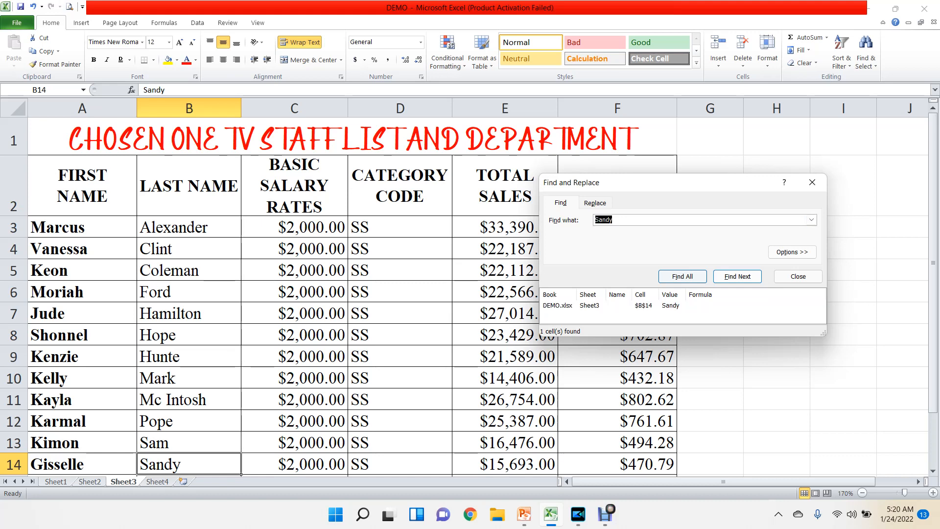
{"action": "type", "text": "SS"}
{"action": "left_click", "coordinate": [682, 276]}
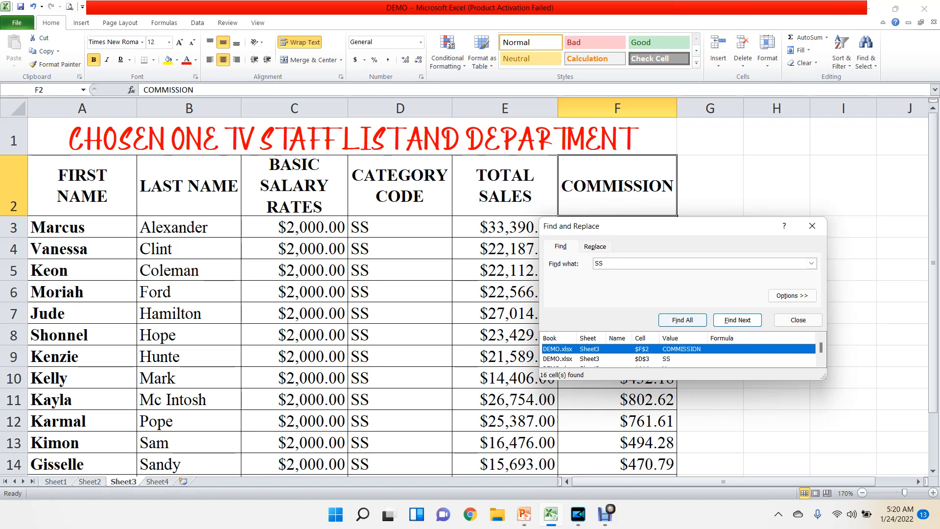
{"action": "scroll", "coordinate": [636, 355], "scroll_direction": "down", "scroll_amount": 1}
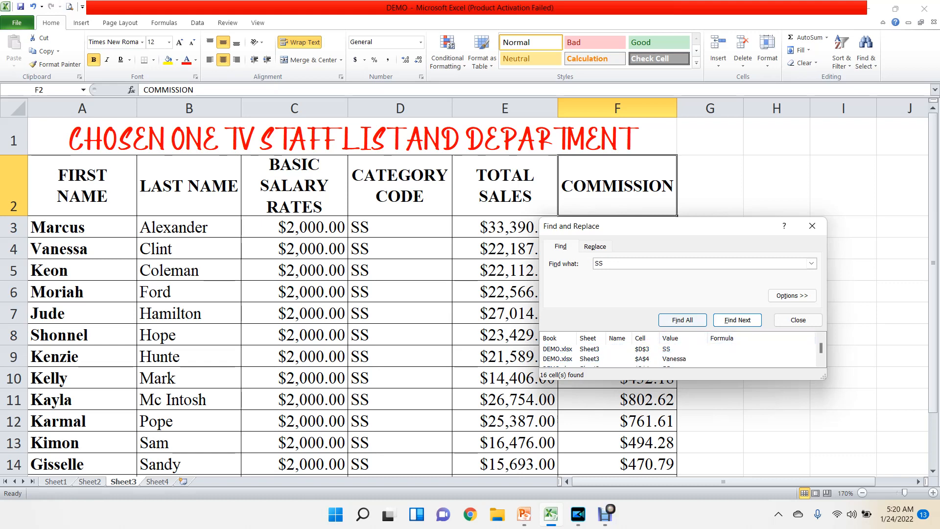
{"action": "left_click_drag", "start_coordinate": [824, 376], "coordinate": [834, 453]}
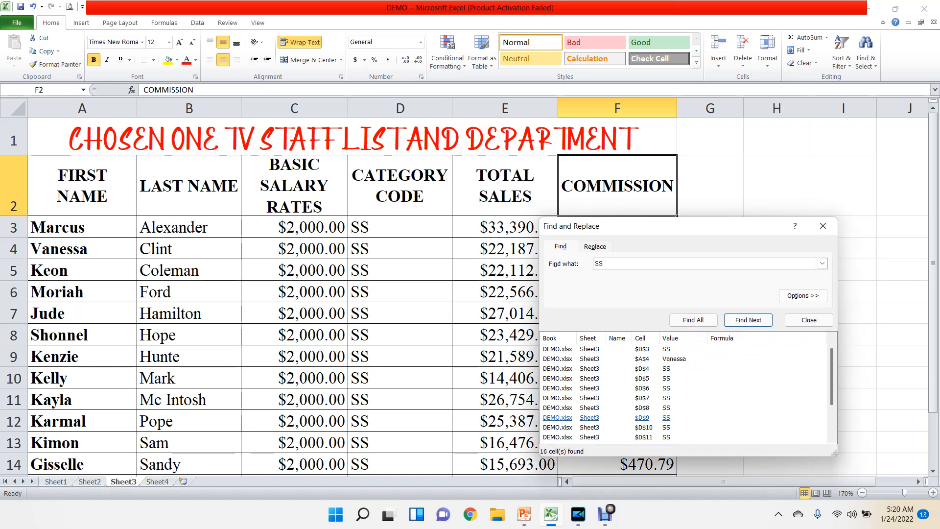
{"action": "scroll", "coordinate": [683, 386], "scroll_direction": "up", "scroll_amount": 1}
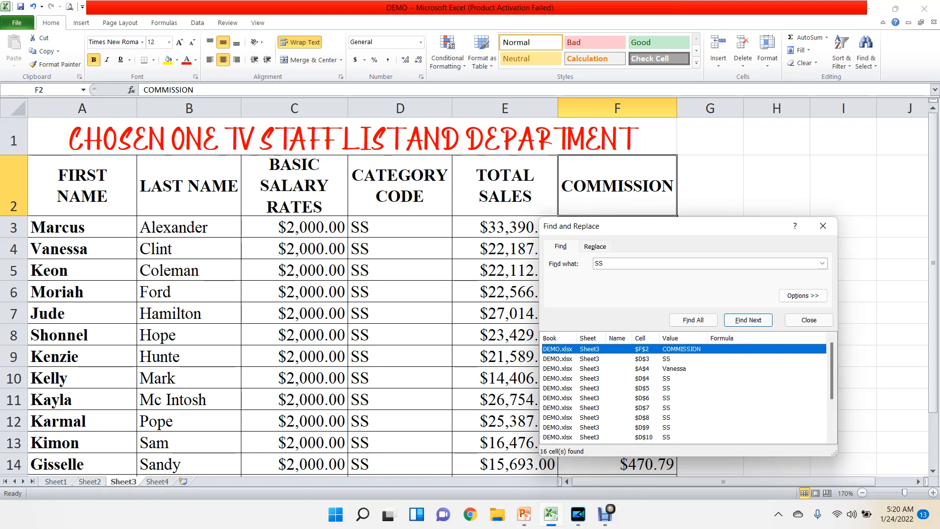
Step: Review the "SS" matches against the table, moving the search dialog clear of the data, and go to the match in cell A14
{"action": "left_click_drag", "start_coordinate": [628, 231], "coordinate": [686, 272]}
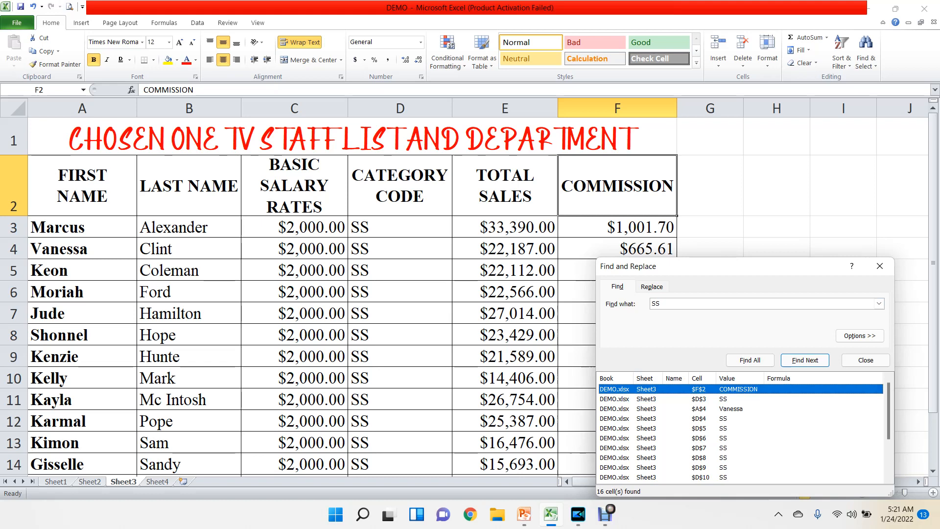
{"action": "left_click_drag", "start_coordinate": [694, 266], "coordinate": [343, 148]}
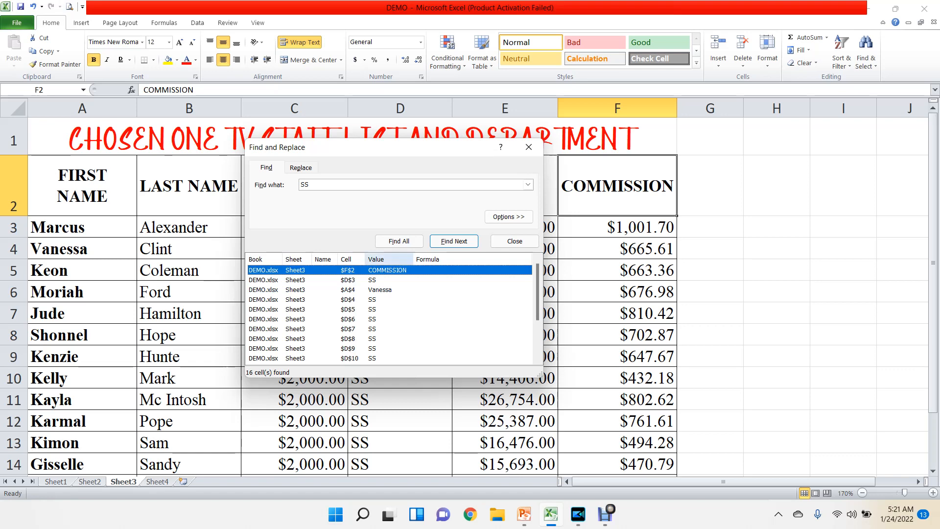
{"action": "left_click_drag", "start_coordinate": [390, 150], "coordinate": [625, 244]}
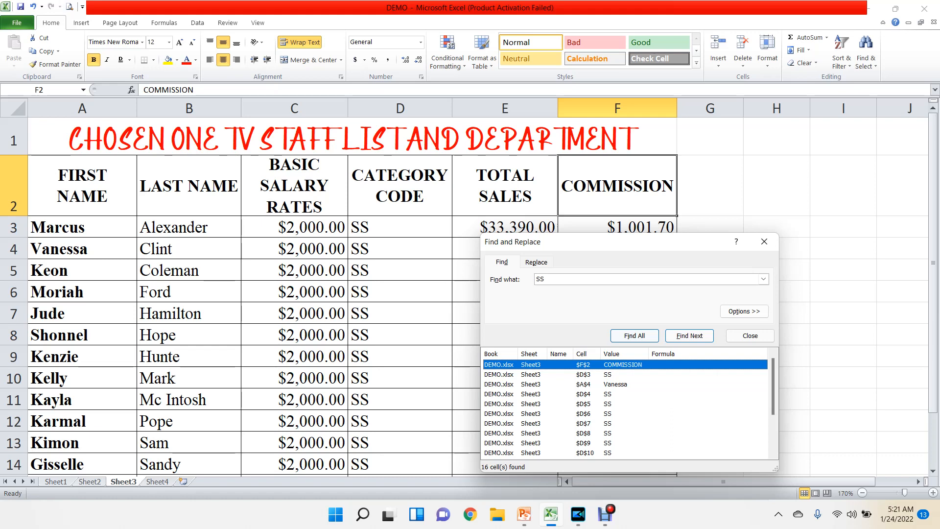
{"action": "left_click_drag", "start_coordinate": [632, 242], "coordinate": [700, 212]}
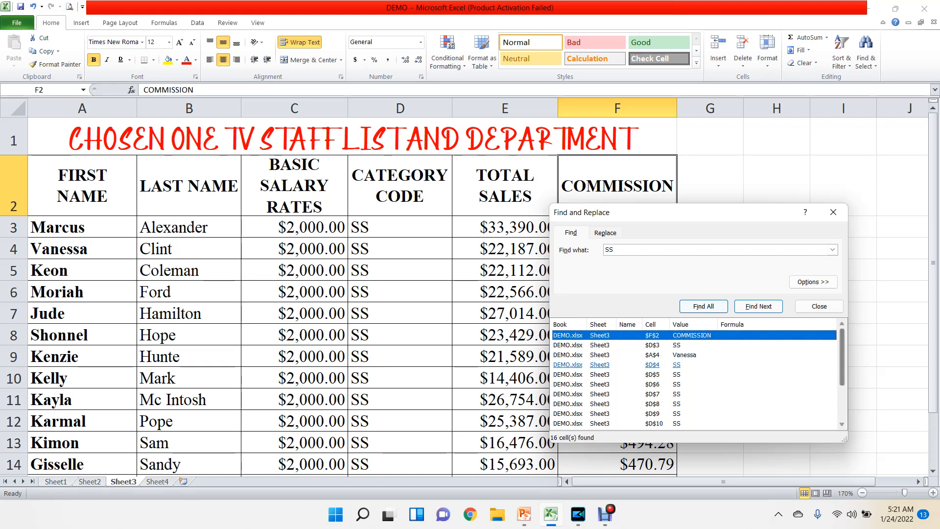
{"action": "scroll", "coordinate": [651, 364], "scroll_direction": "down", "scroll_amount": 2}
{"action": "scroll", "coordinate": [695, 374], "scroll_direction": "down", "scroll_amount": 1}
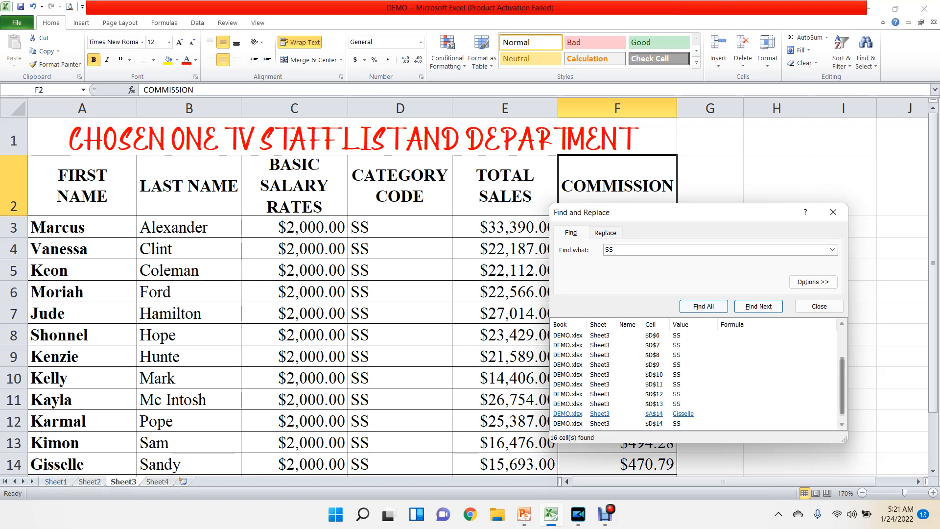
{"action": "left_click", "coordinate": [683, 414]}
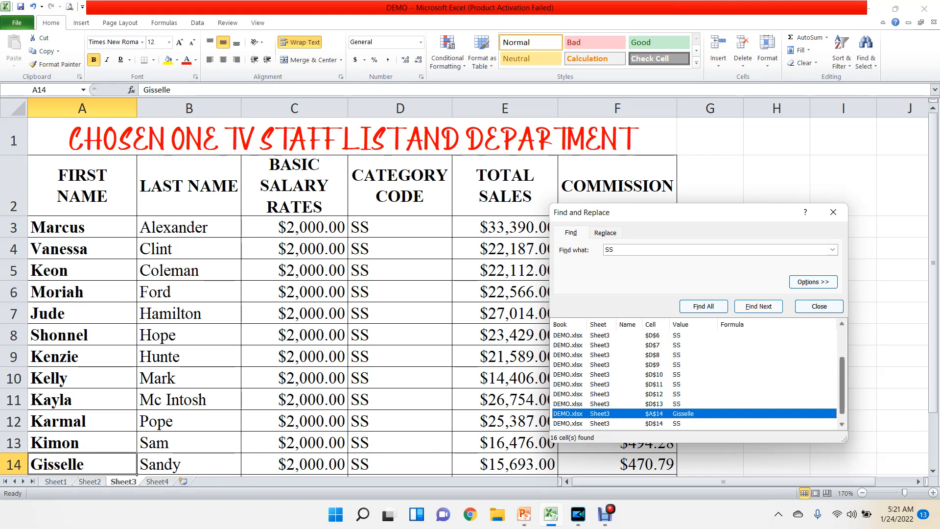
{"action": "scroll", "coordinate": [695, 374], "scroll_direction": "up", "scroll_amount": 2}
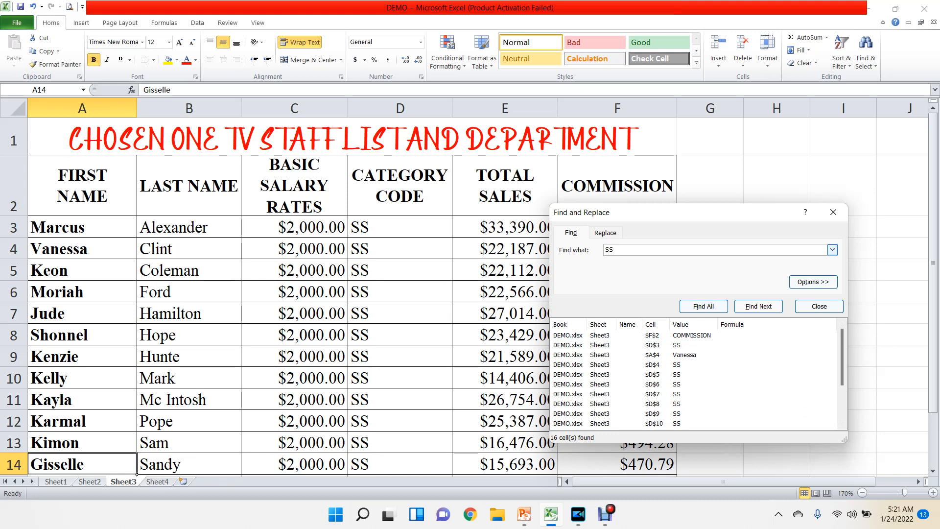
Step: List all cells containing 2000 with Find All and look through the whole list of matches
{"action": "left_click_drag", "start_coordinate": [615, 250], "coordinate": [601, 249]}
{"action": "type", "text": "2000"}
{"action": "left_click", "coordinate": [703, 306]}
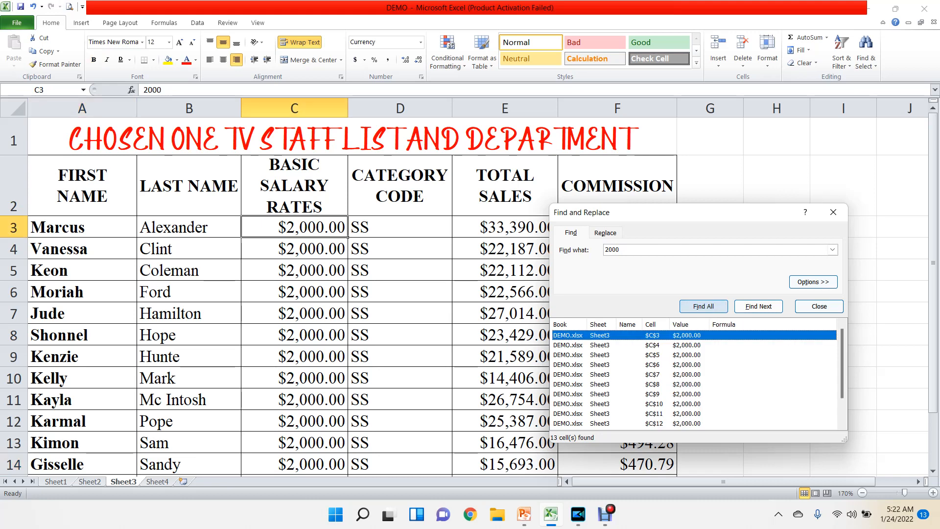
{"action": "scroll", "coordinate": [695, 377], "scroll_direction": "down", "scroll_amount": 1}
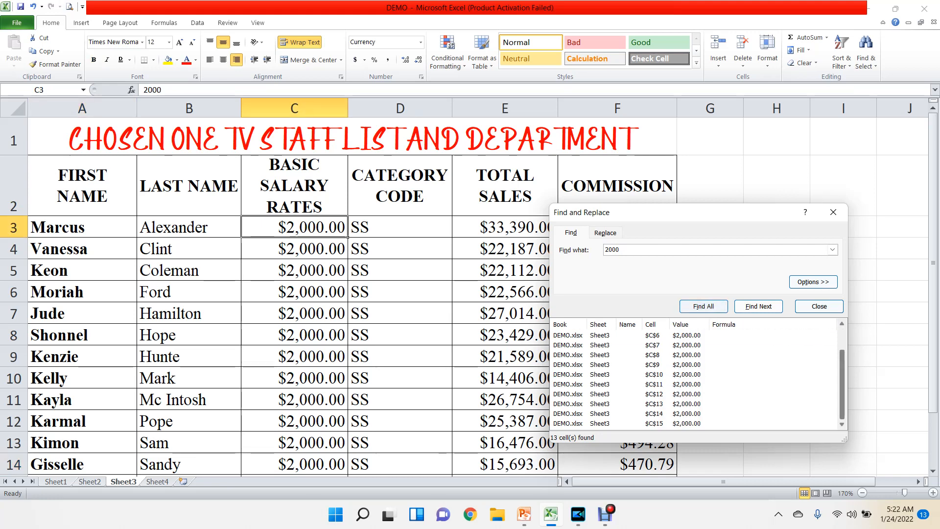
Step: Try to replace every occurrence of 1800 in the sheet with SS
{"action": "key", "text": "ctrl+h"}
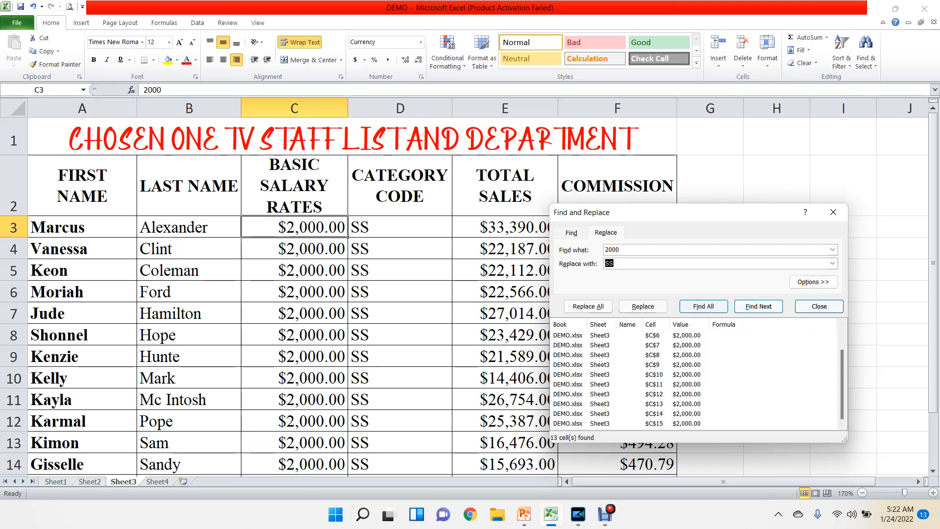
{"action": "key", "text": "shift+Tab"}
{"action": "type", "text": "1800"}
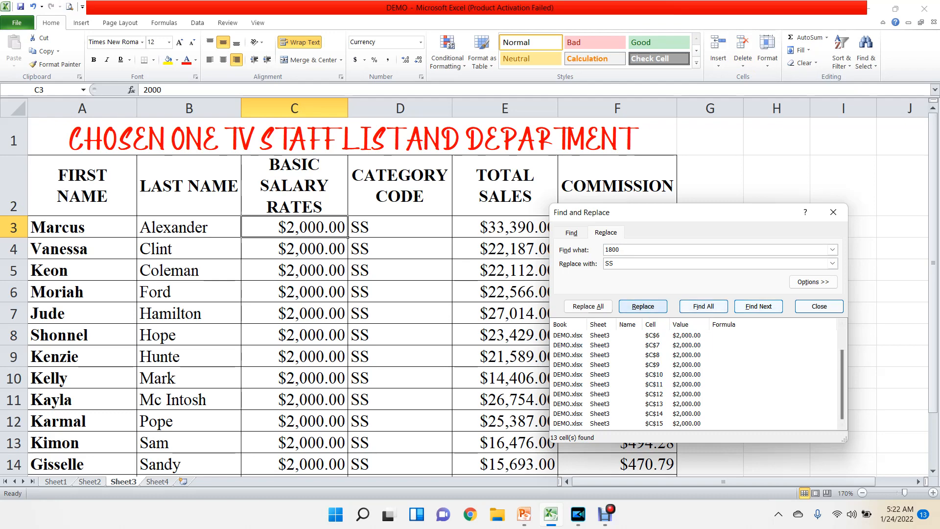
{"action": "left_click", "coordinate": [588, 306]}
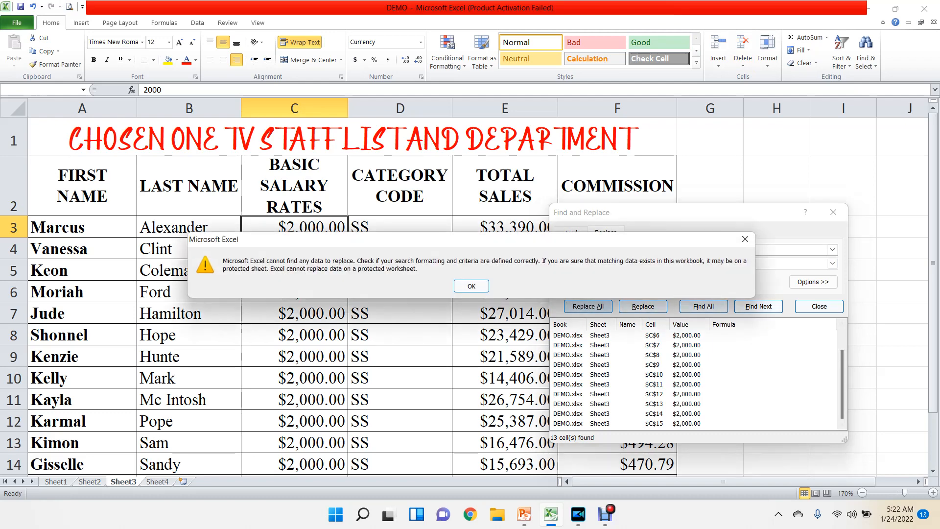
{"action": "key", "text": "Return"}
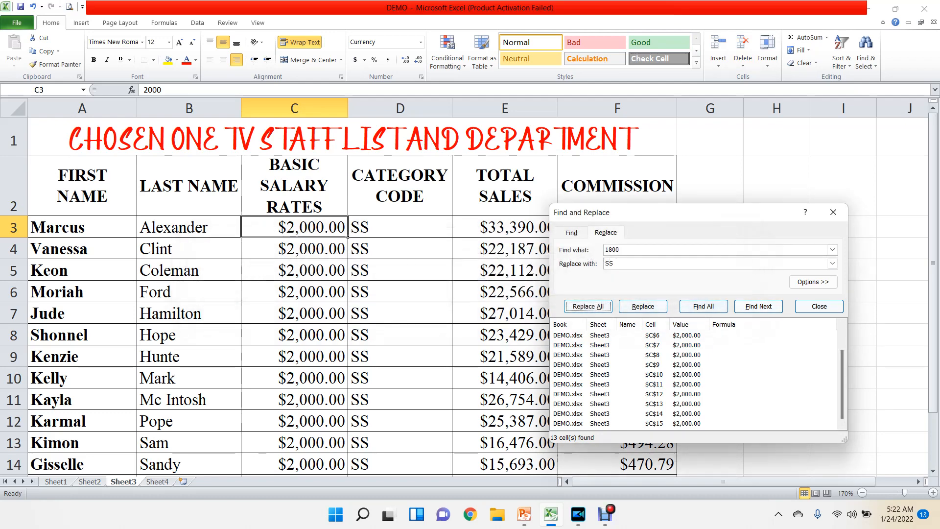
{"action": "key", "text": "Tab"}
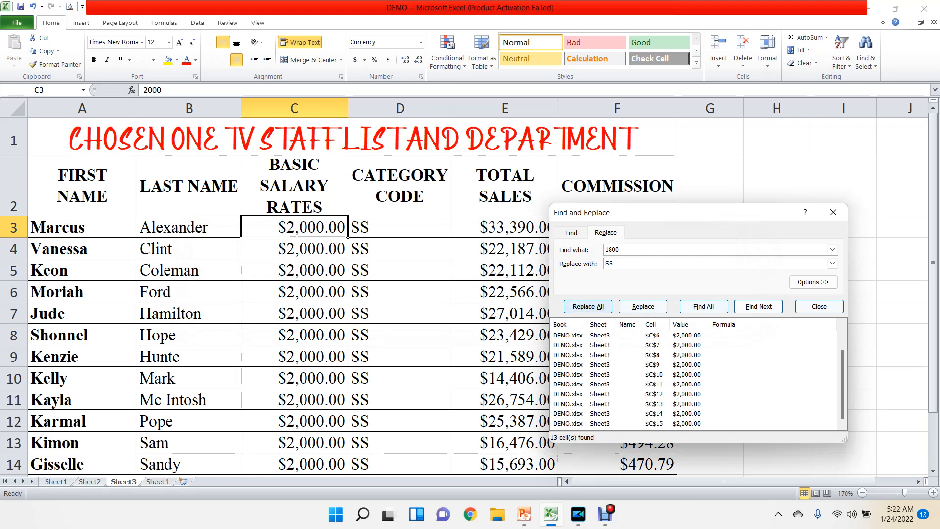
{"action": "key", "text": "Return"}
{"action": "key", "text": "Return"}
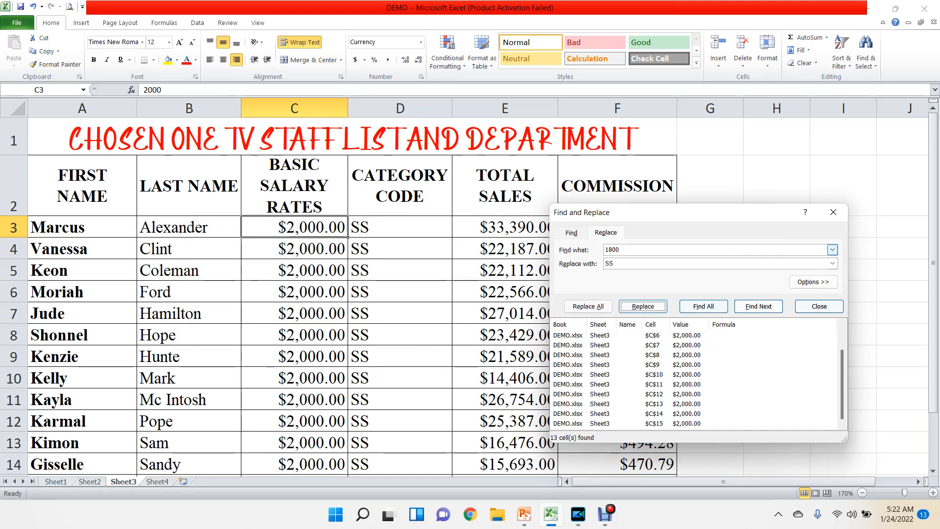
Step: Replace all occurrences of 2000 with 1800, close the Find and Replace dialog, and check the basic salary rates column
{"action": "key", "text": "alt+p"}
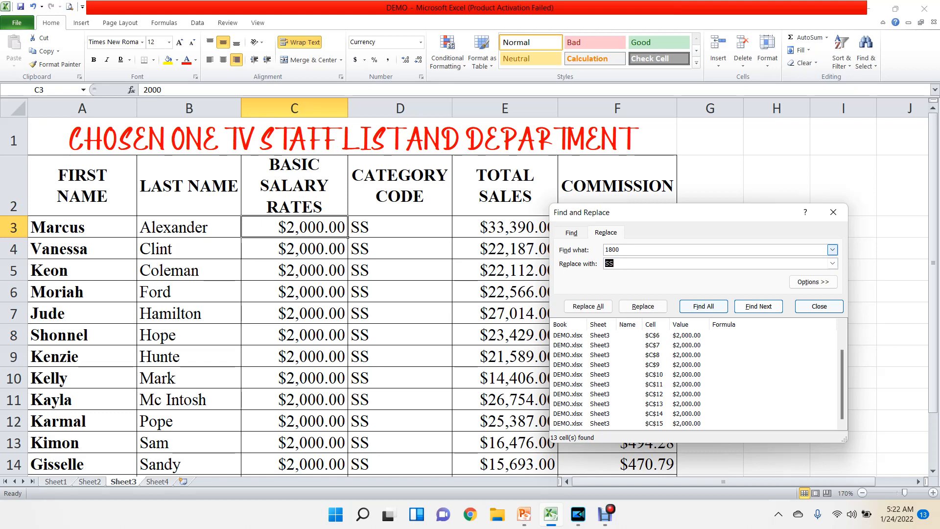
{"action": "key", "text": "alt+n"}
{"action": "type", "text": "2000"}
{"action": "key", "text": "Tab"}
{"action": "type", "text": "1800"}
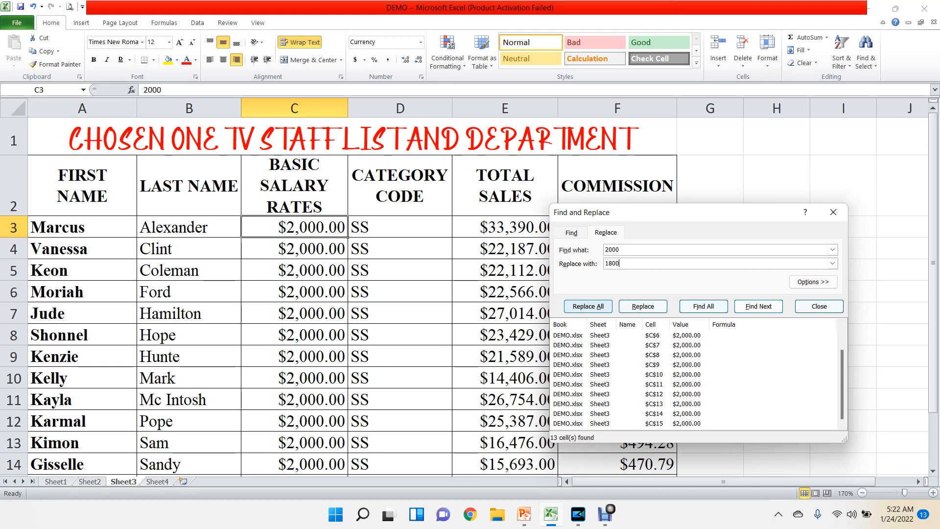
{"action": "key", "text": "Return"}
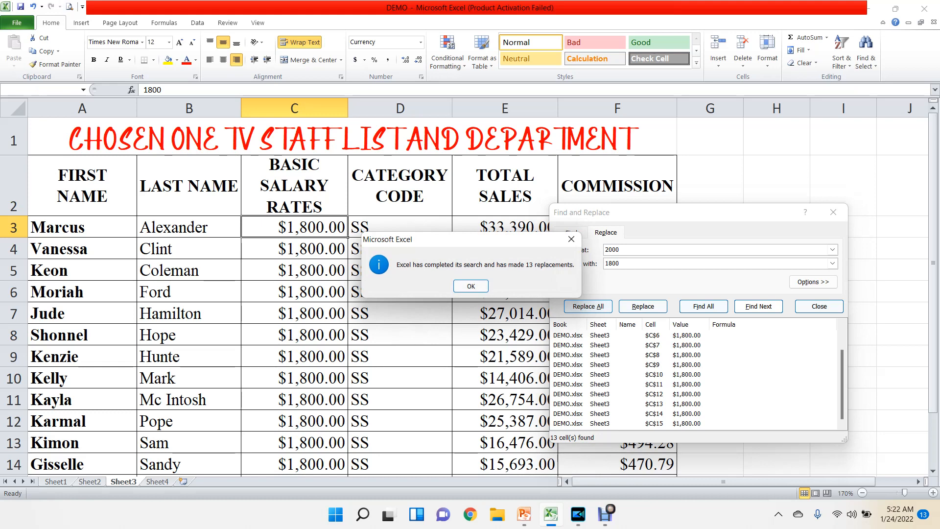
{"action": "key", "text": "Return"}
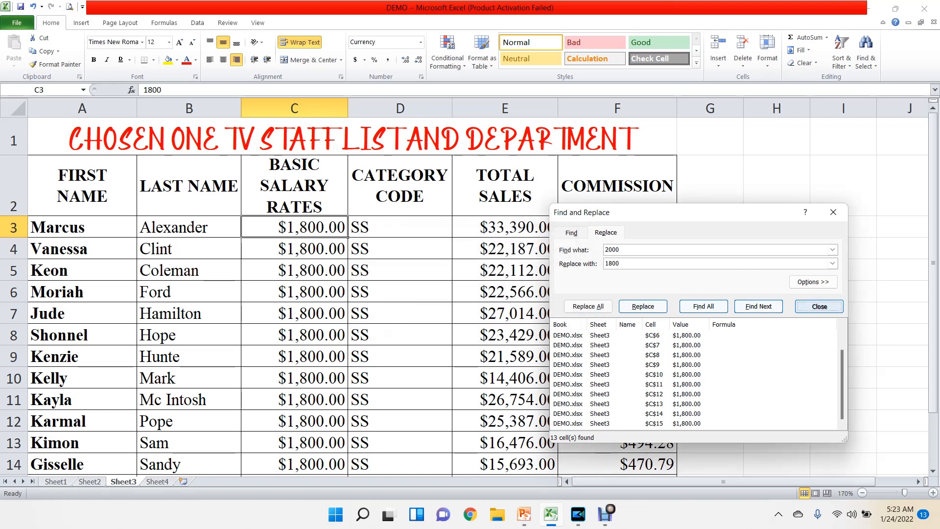
{"action": "key", "text": "Return"}
{"action": "scroll", "coordinate": [465, 294], "scroll_direction": "down", "scroll_amount": 4}
{"action": "scroll", "coordinate": [465, 294], "scroll_direction": "up", "scroll_amount": 4}
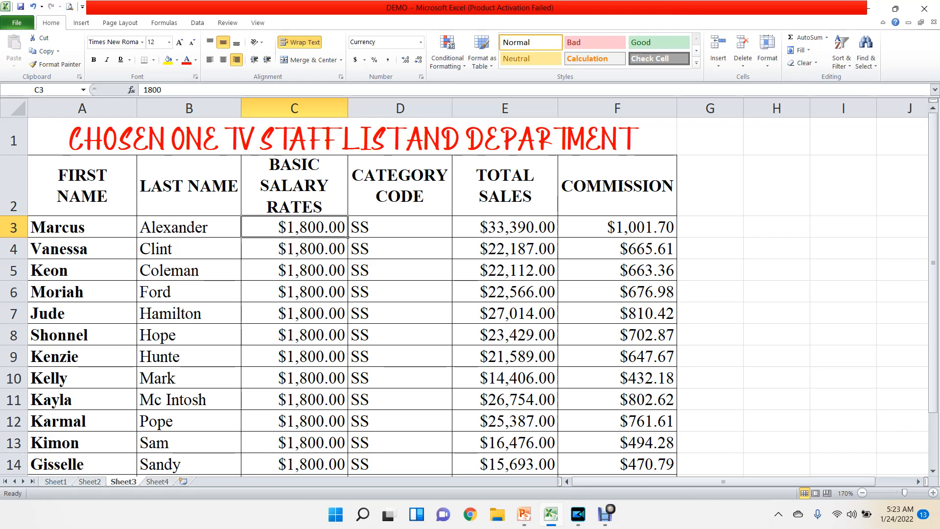
Step: Switch to the PowerPoint slide show and go to the "Using Formulas" slide
{"action": "mouse_move", "coordinate": [524, 514]}
{"action": "left_click", "coordinate": [613, 443]}
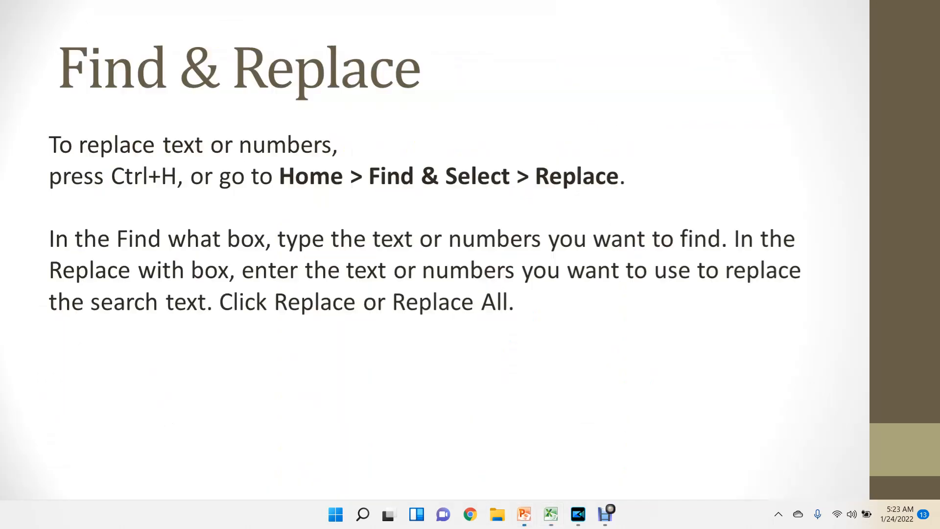
{"action": "key", "text": "Right"}
{"action": "key", "text": "Right"}
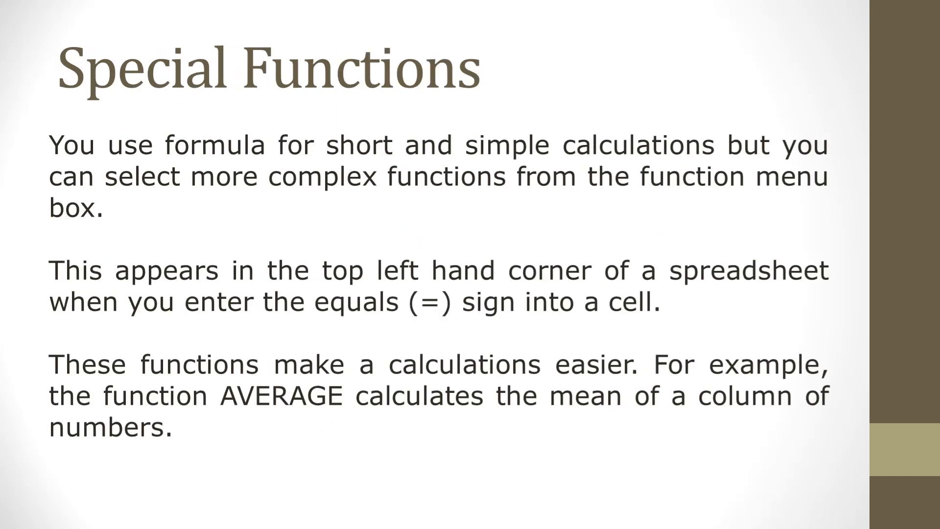
{"action": "key", "text": "Left"}
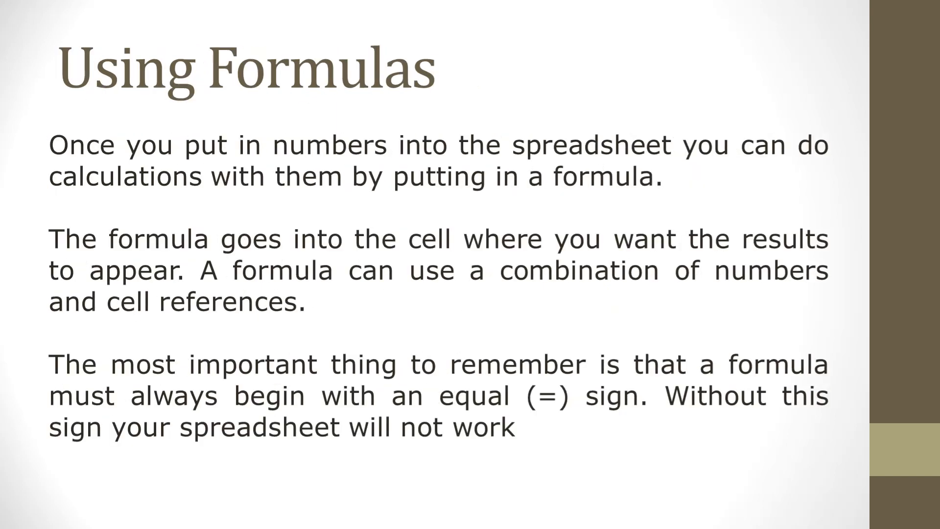
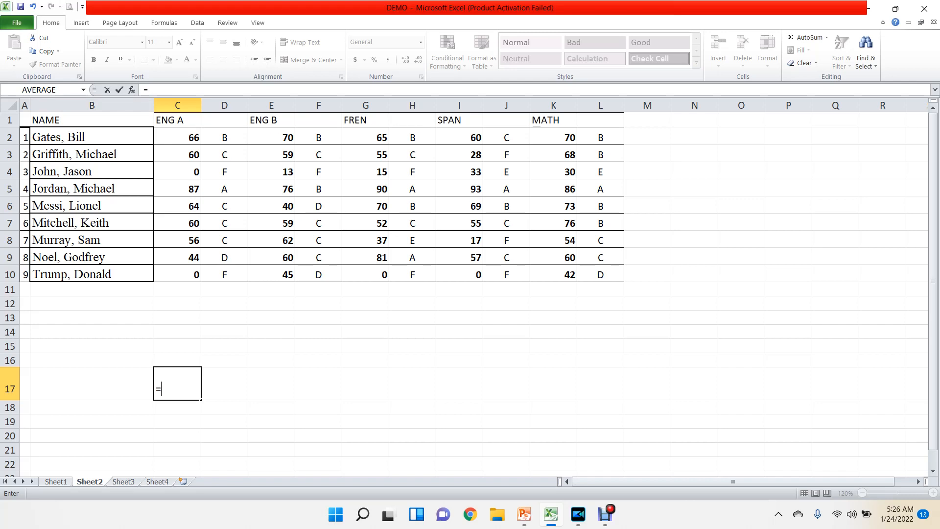
Step: Complete the formula in cell C17 as =AVERAGE(C2:C10) to average the ENG A marks
{"action": "type", "text": "AVERAGE"}
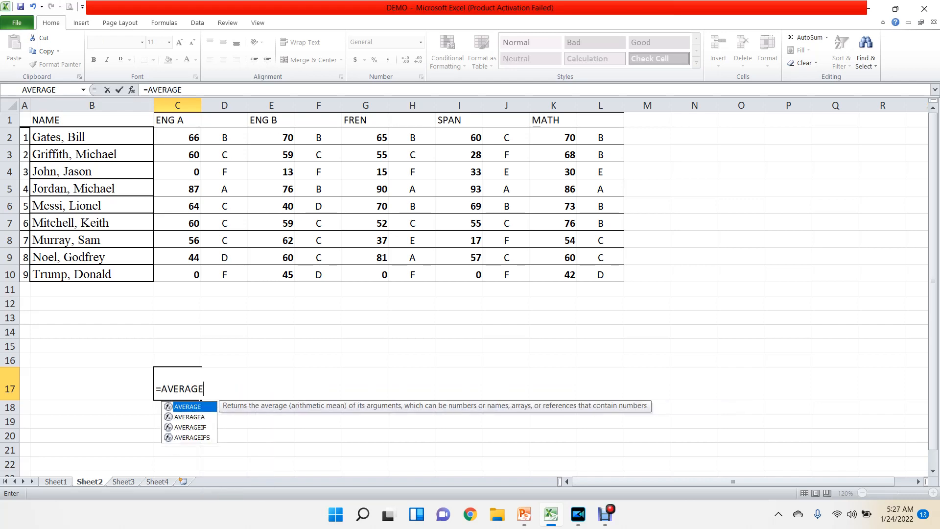
{"action": "type", "text": "("}
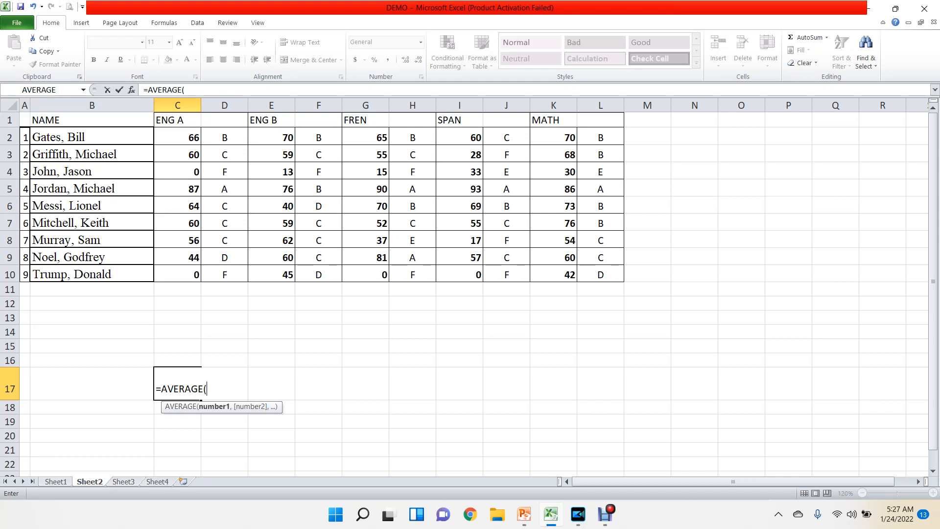
{"action": "type", "text": "C2"}
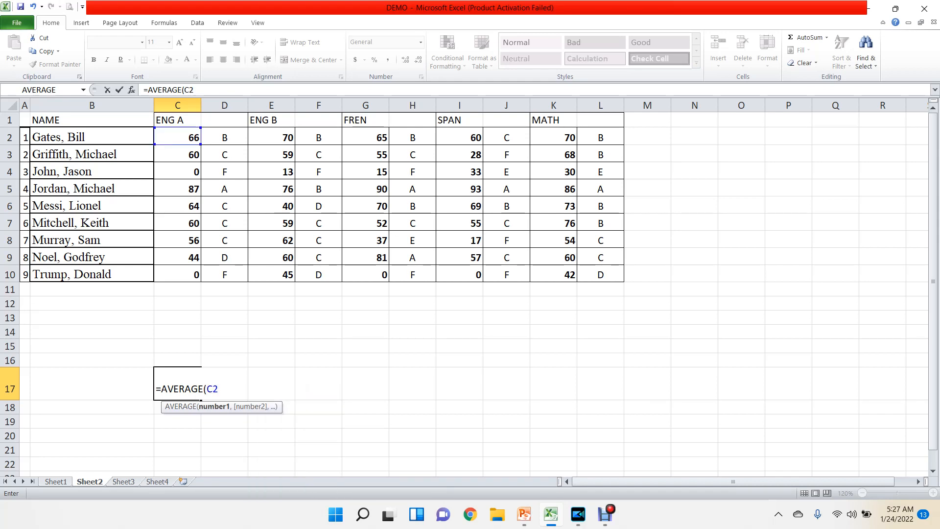
{"action": "type", "text": ":"}
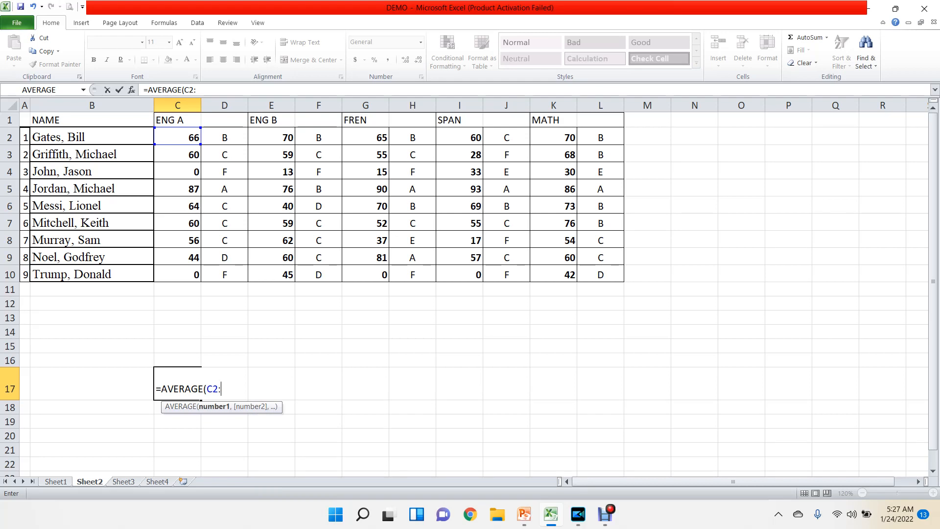
{"action": "key", "text": "BackSpace"}
{"action": "type", "text": "TO"}
{"action": "key", "text": "BackSpace"}
{"action": "key", "text": "BackSpace"}
{"action": "type", "text": ":"}
{"action": "type", "text": "C"}
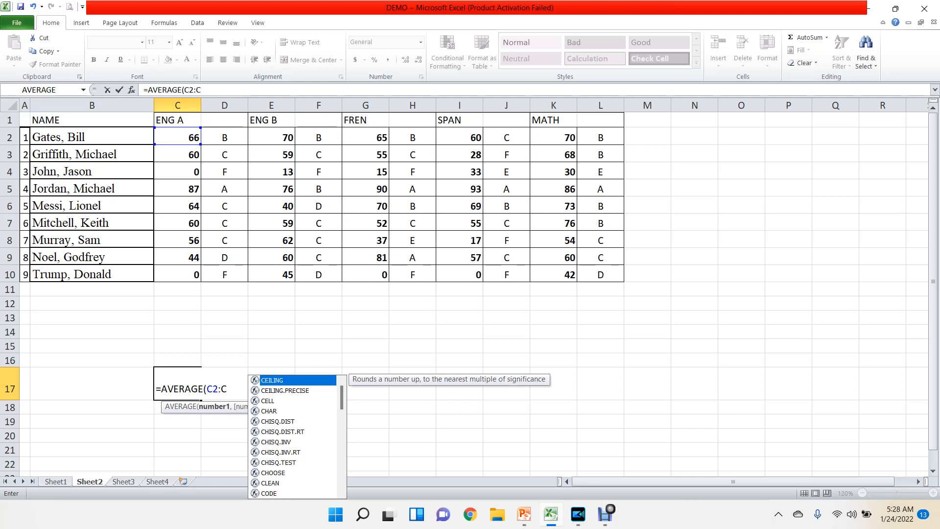
{"action": "type", "text": "10"}
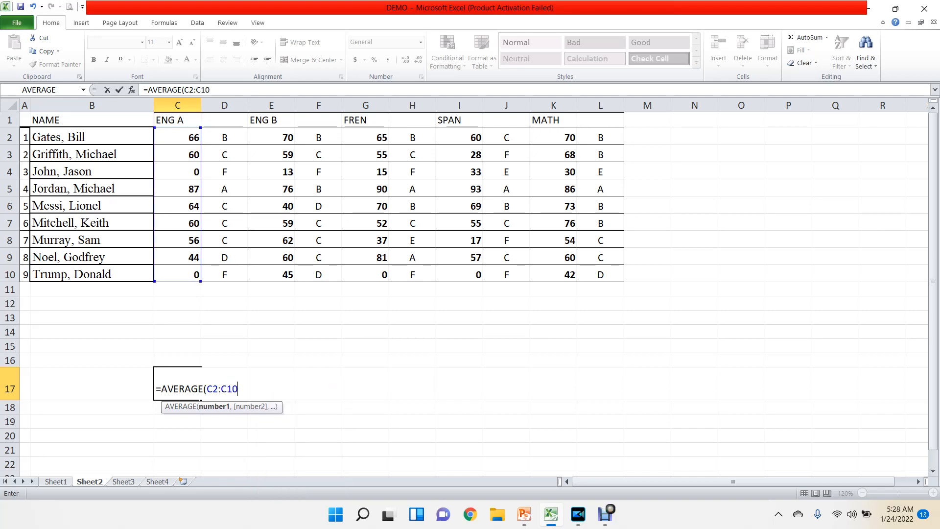
{"action": "type", "text": ")"}
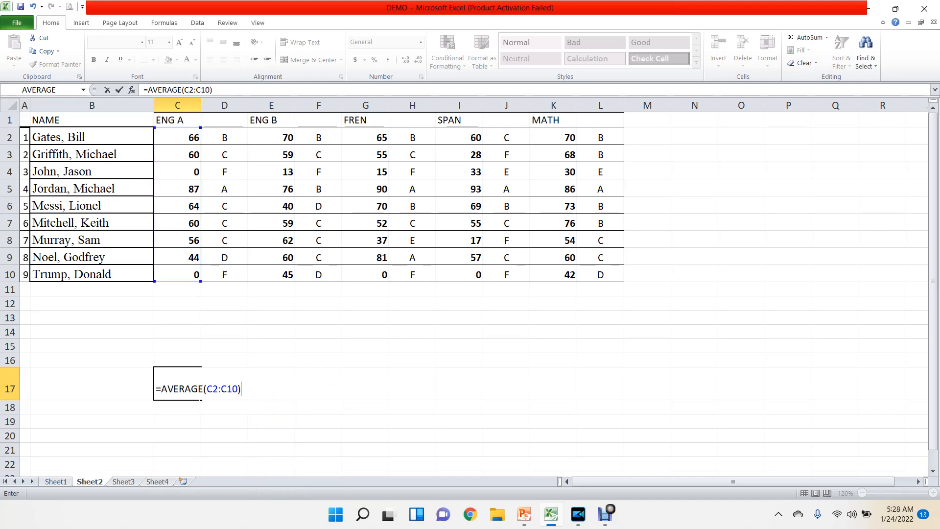
{"action": "key", "text": "Return"}
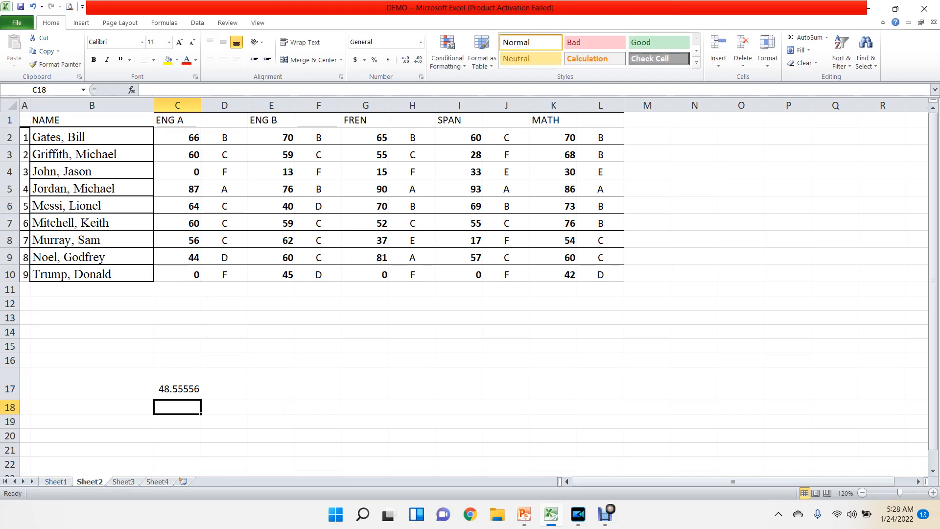
Step: Reduce the decimal places of the ENG A average in cell C17 so it displays as a whole number
{"action": "left_click", "coordinate": [178, 383]}
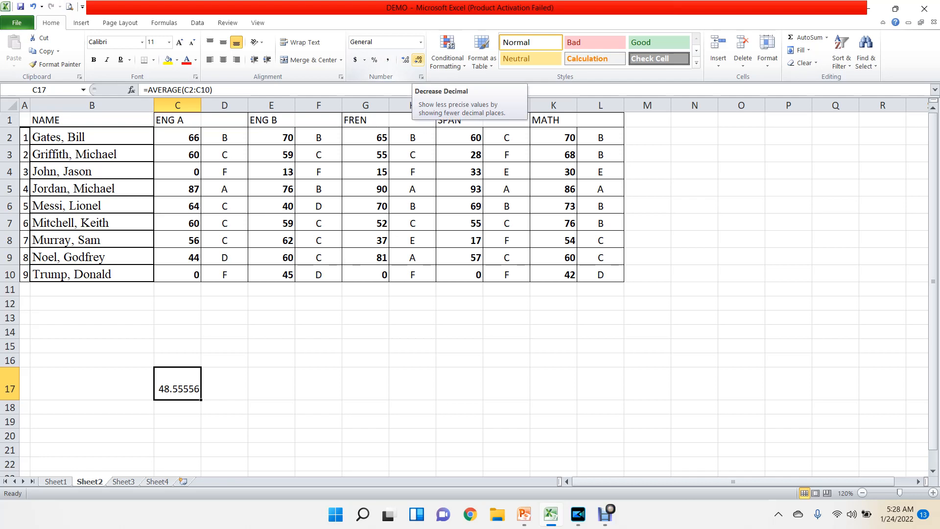
{"action": "left_click", "coordinate": [418, 59]}
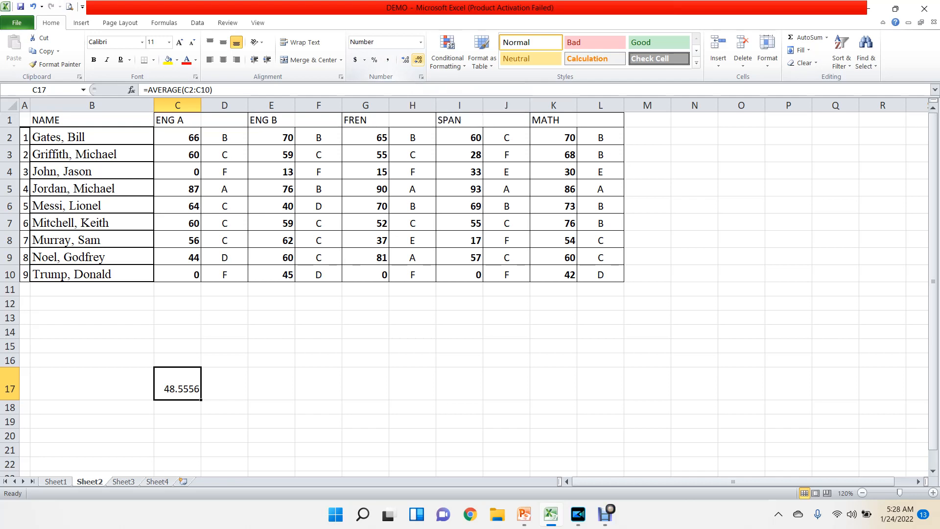
{"action": "left_click", "coordinate": [418, 59]}
{"action": "left_click", "coordinate": [418, 59]}
{"action": "left_click", "coordinate": [418, 59]}
{"action": "left_click", "coordinate": [418, 59]}
{"action": "left_click", "coordinate": [177, 407]}
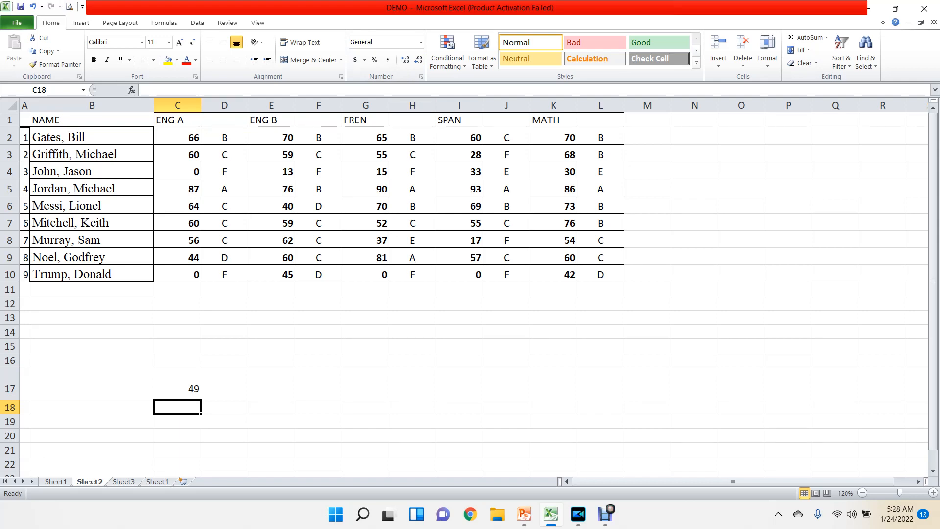
Step: Enter =AVERAGE(G2:G10) in cell G17 to average the FREN marks
{"action": "left_click", "coordinate": [365, 383]}
{"action": "type", "text": "="}
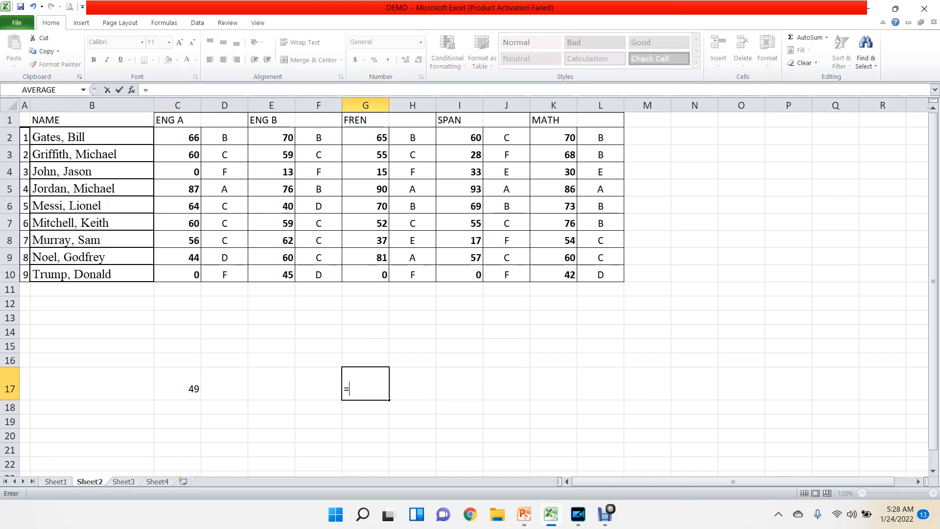
{"action": "type", "text": "A"}
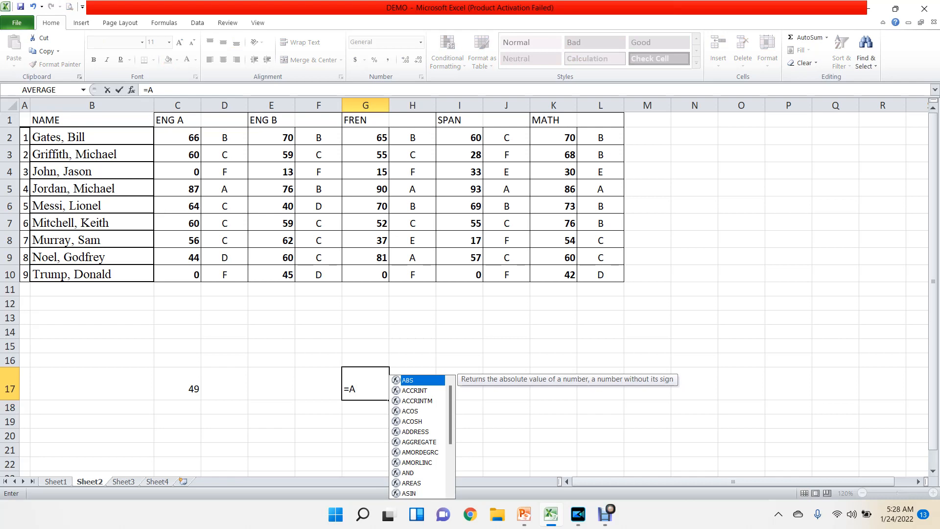
{"action": "type", "text": "VERAGE"}
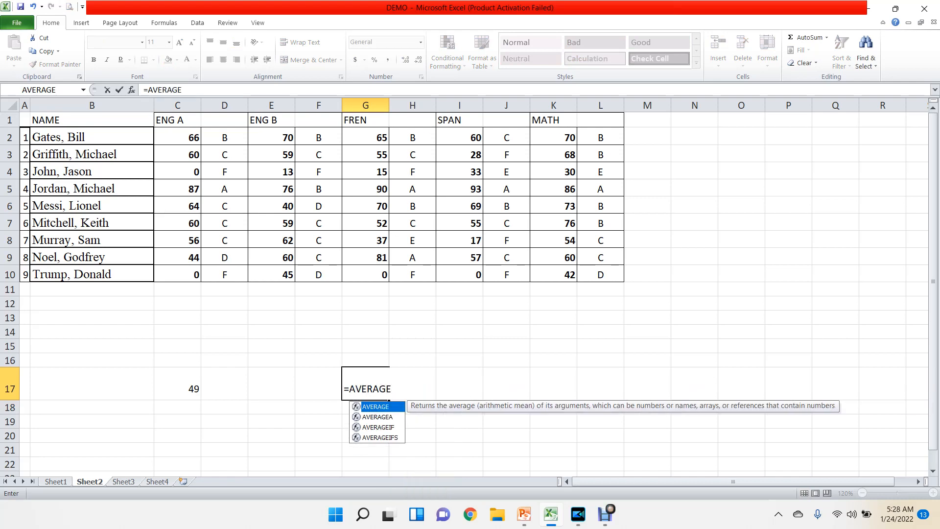
{"action": "type", "text": "("}
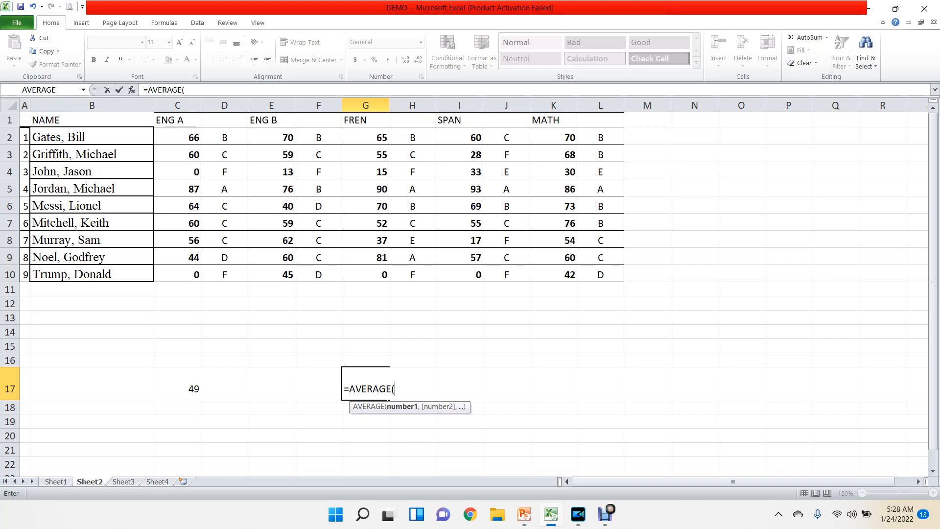
{"action": "type", "text": "6"}
{"action": "key", "text": "BackSpace"}
{"action": "type", "text": "G2:"}
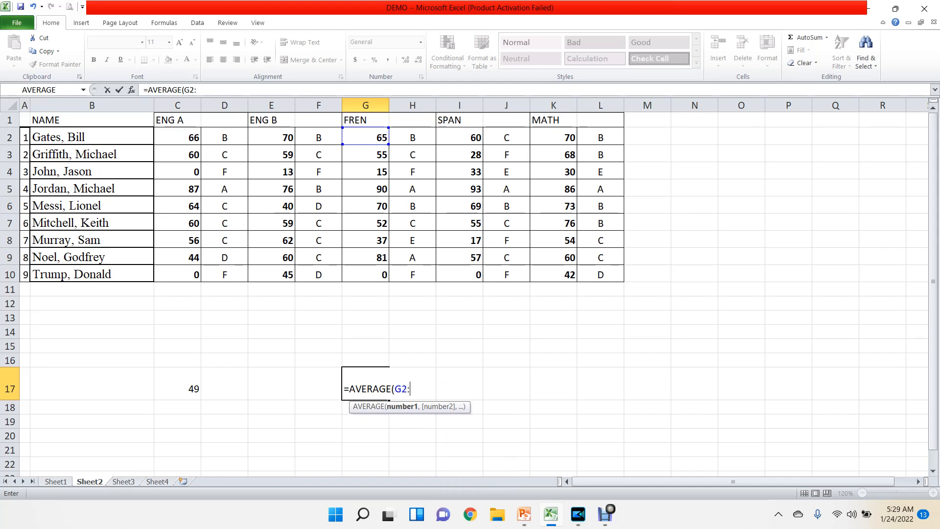
{"action": "type", "text": "G10"}
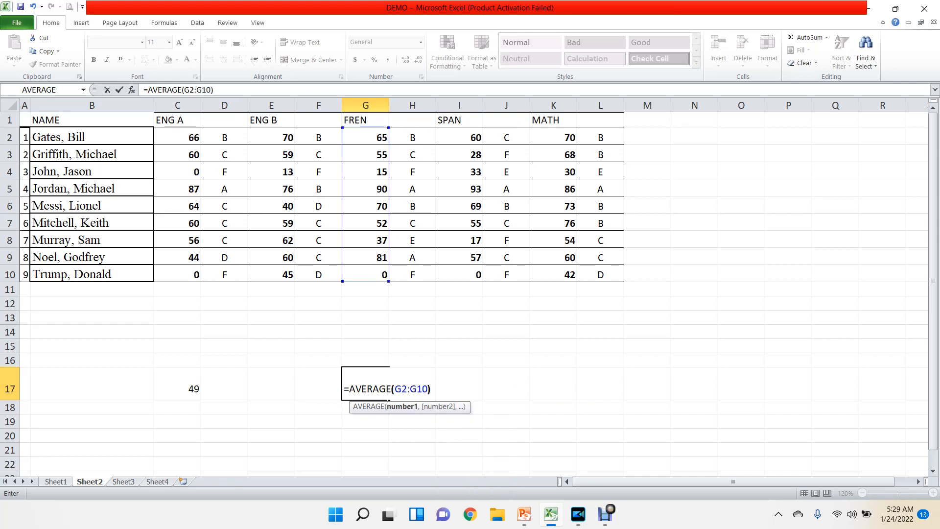
{"action": "type", "text": ")"}
{"action": "key", "text": "Return"}
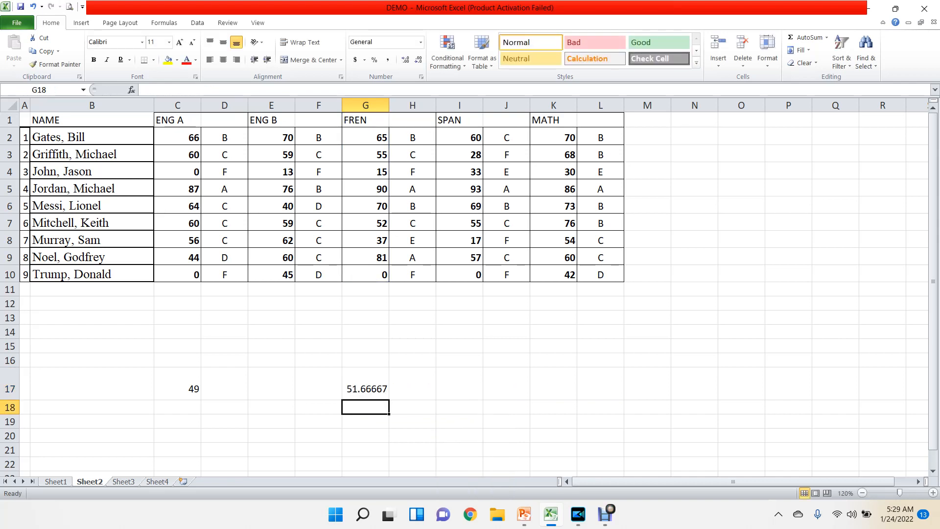
Step: Reduce the decimal places of the FREN average in cell G17 so it displays as a whole number
{"action": "key", "text": "Up"}
{"action": "left_click", "coordinate": [418, 59]}
{"action": "left_click", "coordinate": [418, 59]}
{"action": "left_click", "coordinate": [418, 59]}
{"action": "left_click", "coordinate": [418, 59]}
{"action": "left_click", "coordinate": [418, 60]}
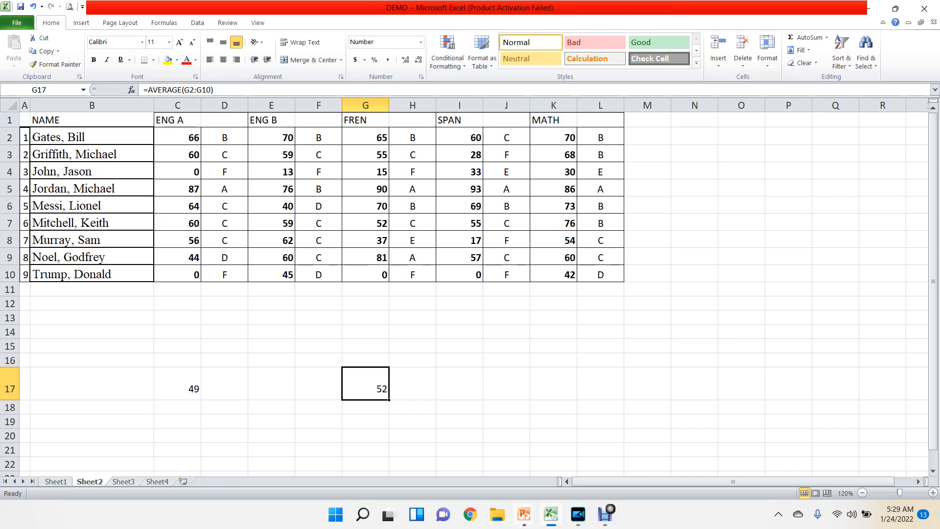
Step: Switch to the PowerPoint slide show and advance to the "Special Functions" slide covering SUM, MAX and MIN
{"action": "left_click", "coordinate": [523, 514]}
{"action": "left_click", "coordinate": [589, 456]}
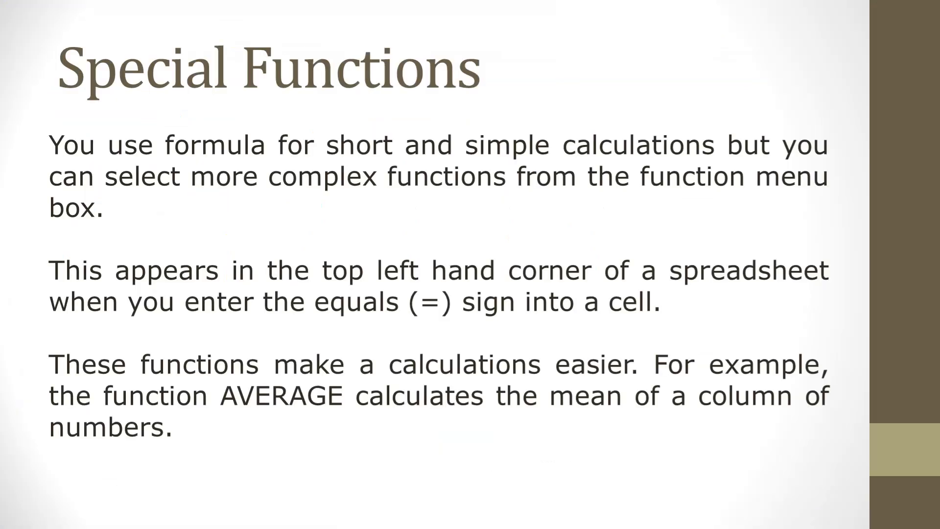
{"action": "key", "text": "Right"}
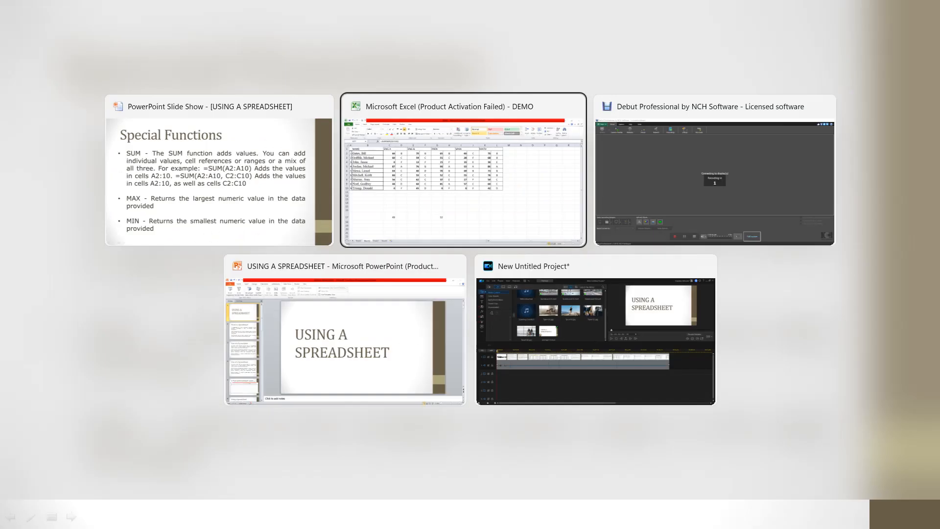
Step: Switch back to the Excel workbook and enter =AVERAGE(C2,E2,G2,I2,K2) in cell M2 to average the first student's marks
{"action": "key", "text": "alt+Tab"}
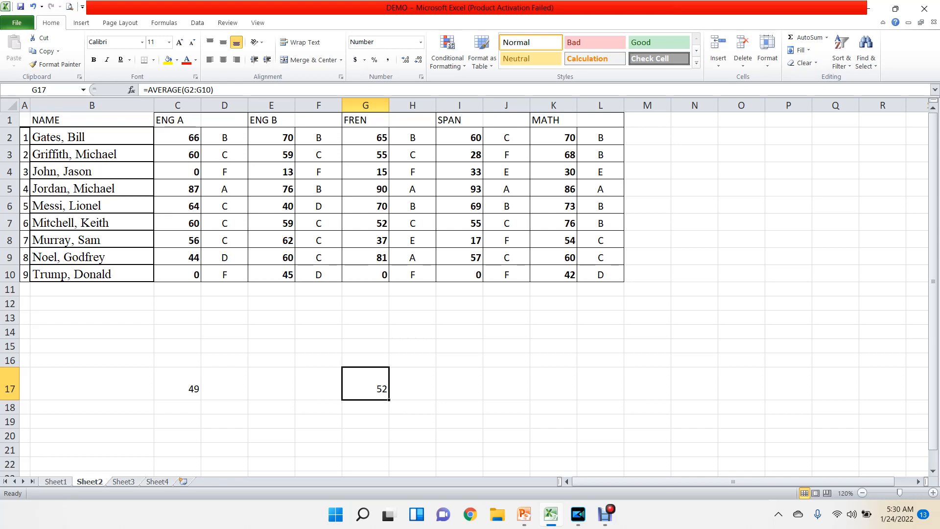
{"action": "left_click", "coordinate": [647, 137]}
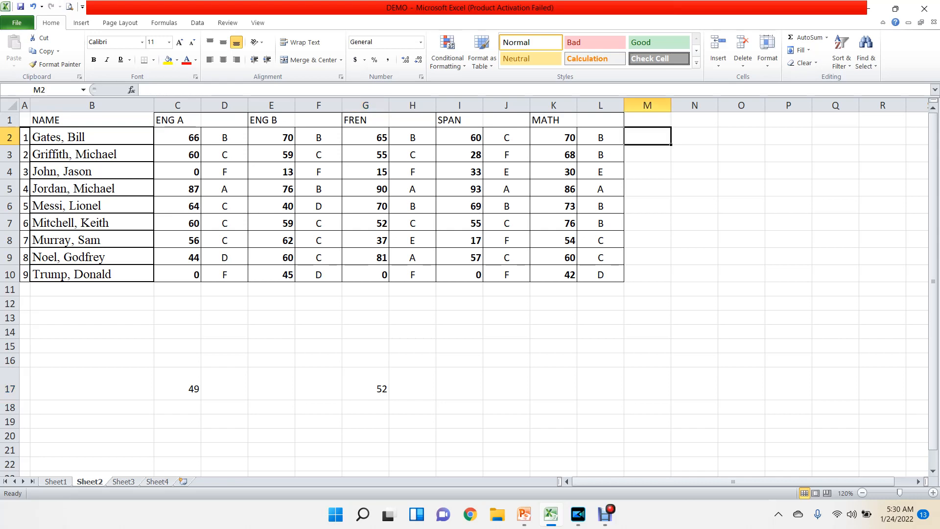
{"action": "type", "text": "=A"}
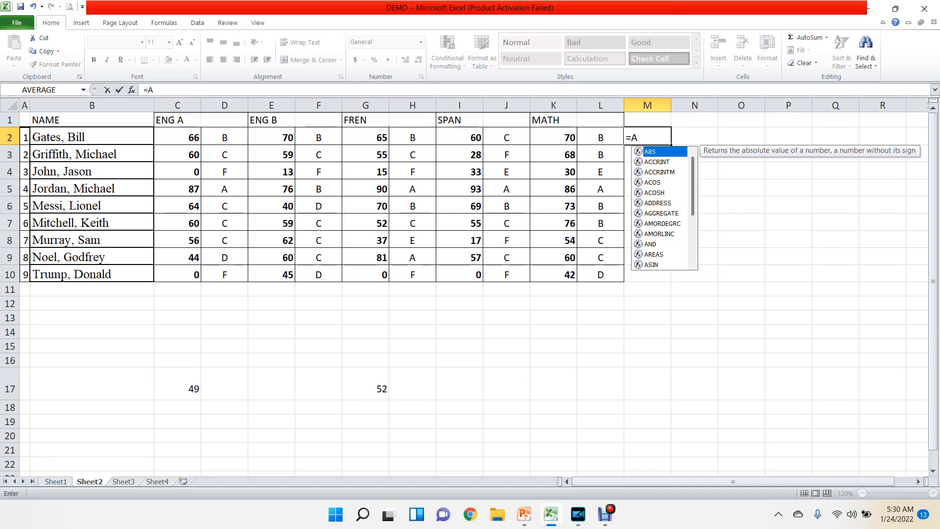
{"action": "type", "text": "VERA"}
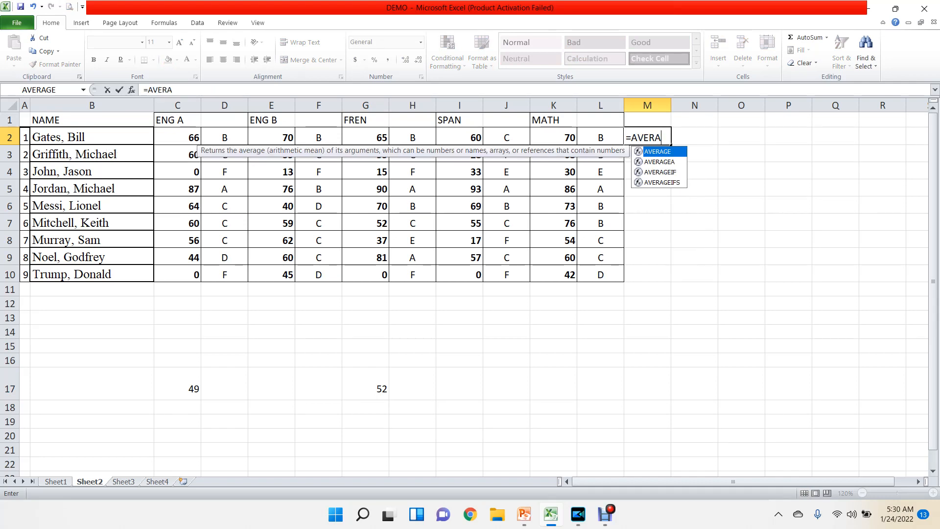
{"action": "type", "text": "GE("}
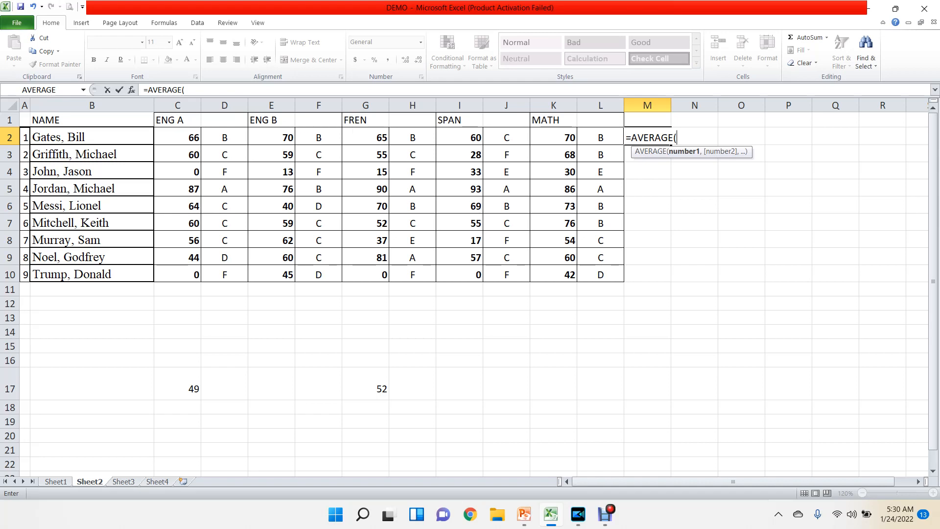
{"action": "left_click", "coordinate": [177, 138]}
{"action": "type", "text": ","}
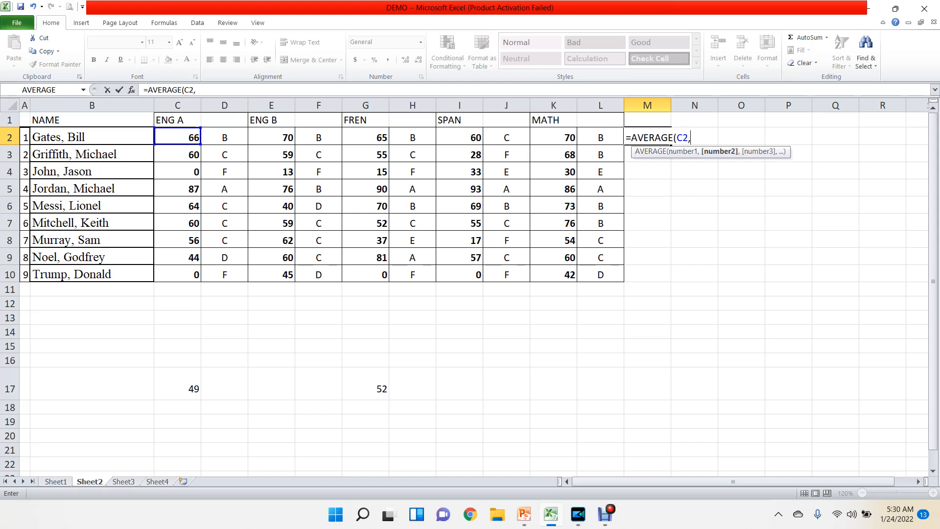
{"action": "left_click", "coordinate": [271, 138]}
{"action": "type", "text": ","}
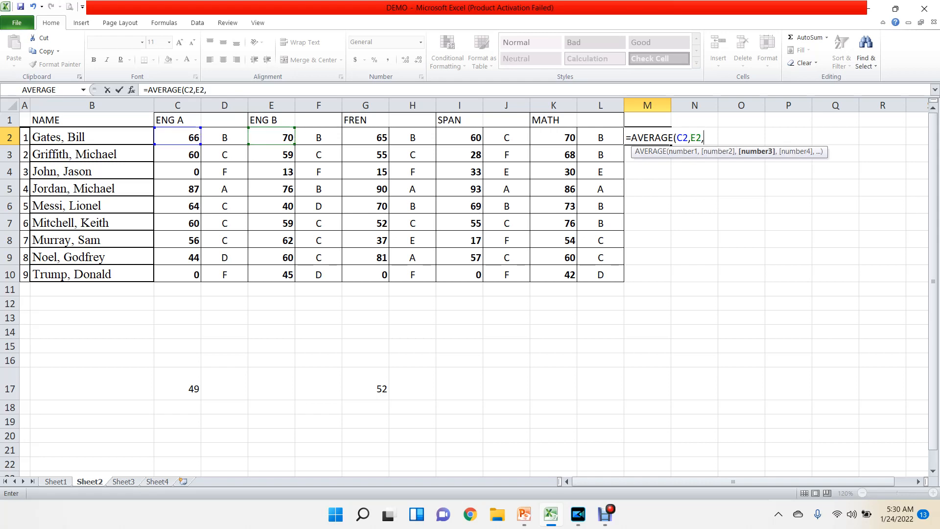
{"action": "left_click", "coordinate": [365, 138]}
{"action": "type", "text": ","}
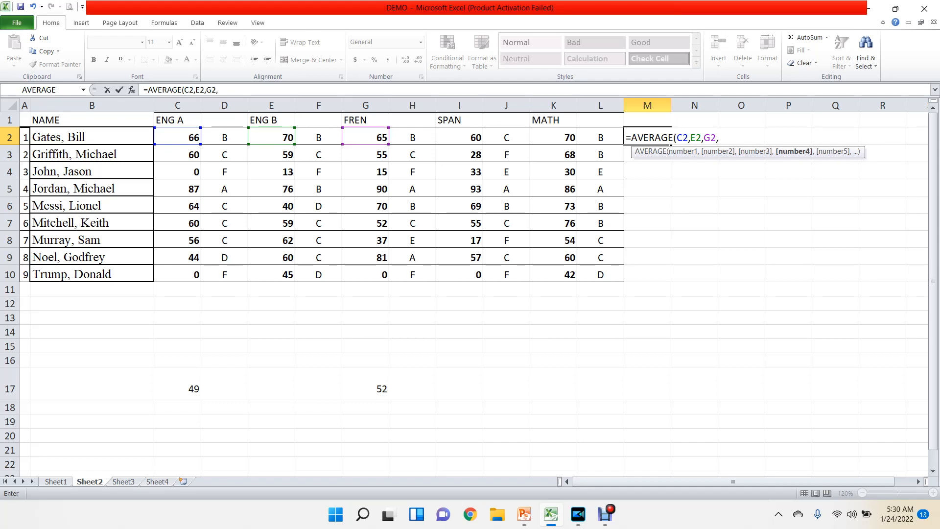
{"action": "left_click", "coordinate": [460, 137]}
{"action": "type", "text": ","}
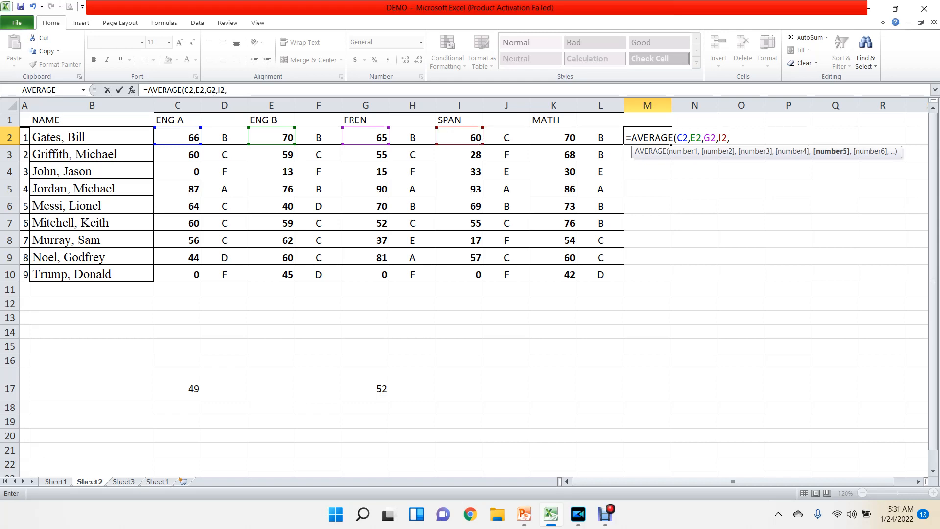
{"action": "left_click", "coordinate": [553, 137]}
{"action": "type", "text": ")"}
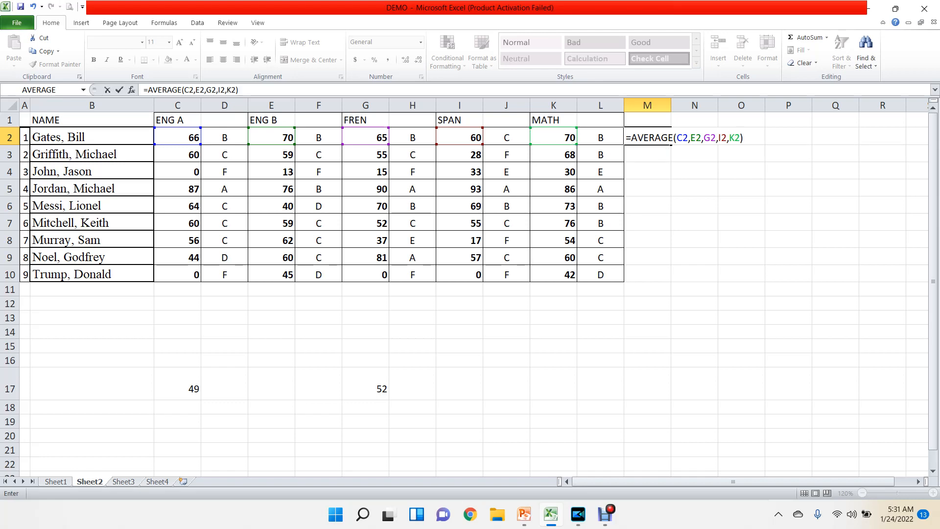
{"action": "key", "text": "Return"}
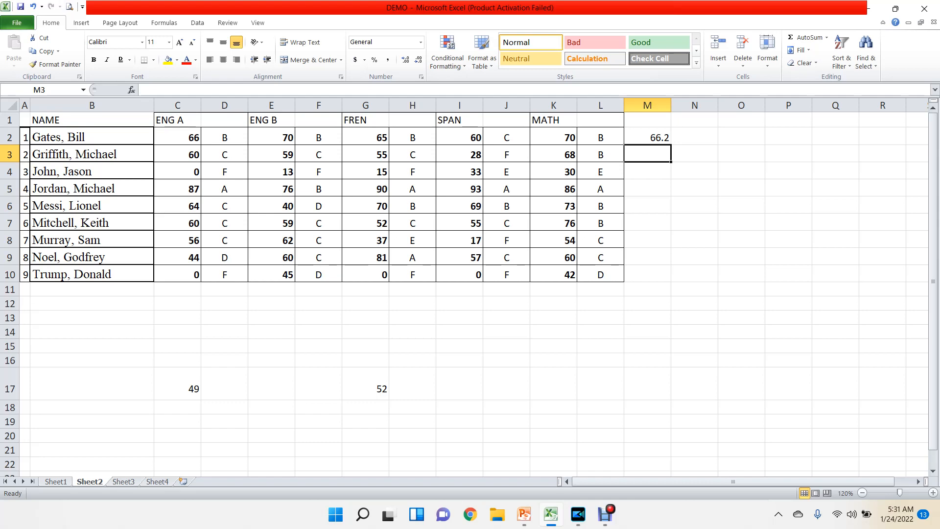
Step: Fill the average formula from cell M2 down to M10 for the remaining students
{"action": "left_click", "coordinate": [647, 138]}
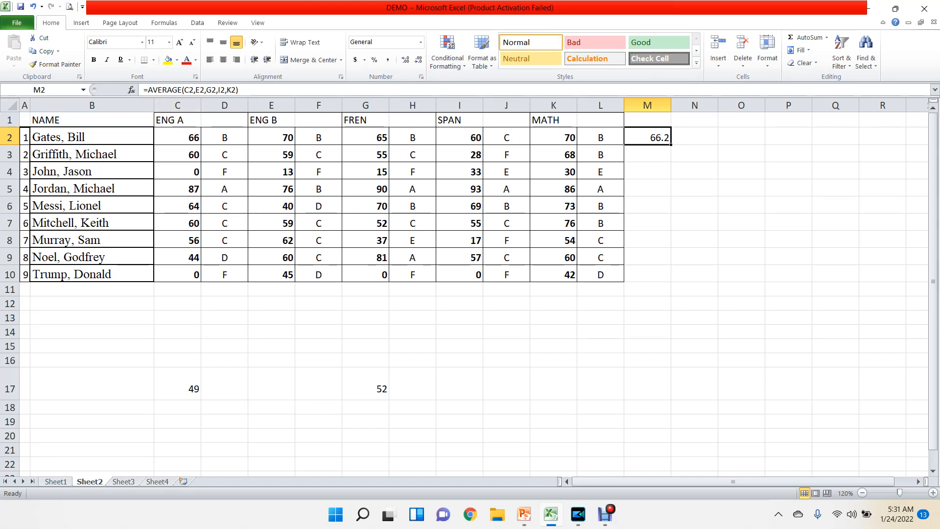
{"action": "left_click_drag", "start_coordinate": [670, 143], "coordinate": [671, 281]}
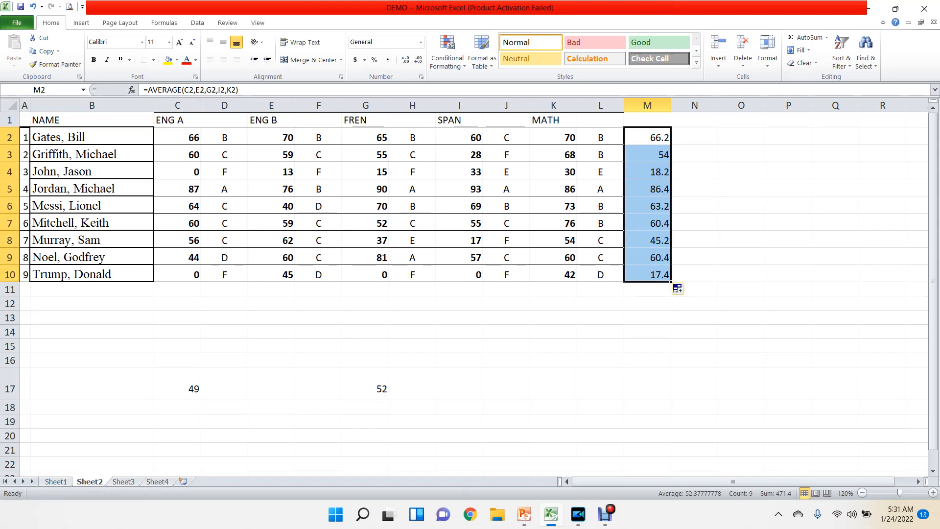
{"action": "left_click", "coordinate": [648, 303]}
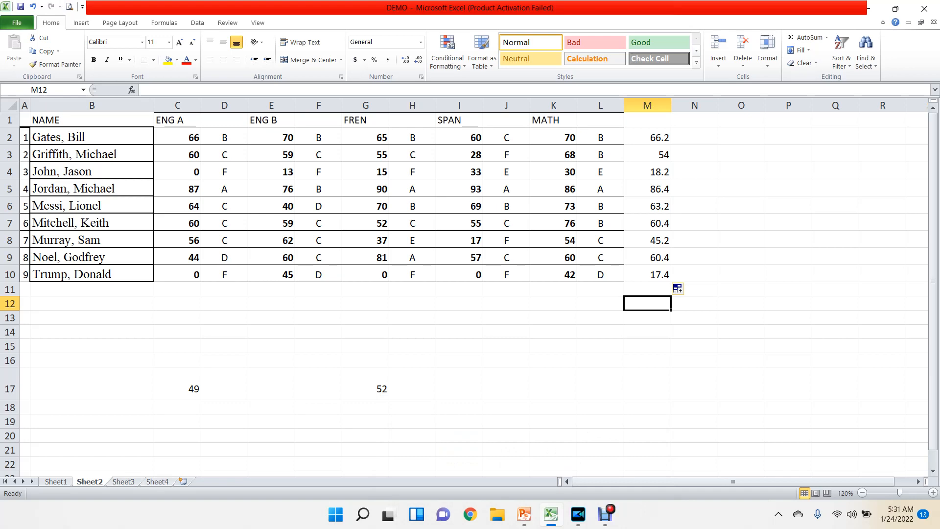
Step: On Sheet3, enter =SUM(F3:F15) in cell F16 to total the COMMISSION column
{"action": "key", "text": "ctrl+Page_Down"}
{"action": "scroll", "coordinate": [470, 294], "scroll_direction": "down", "scroll_amount": 2}
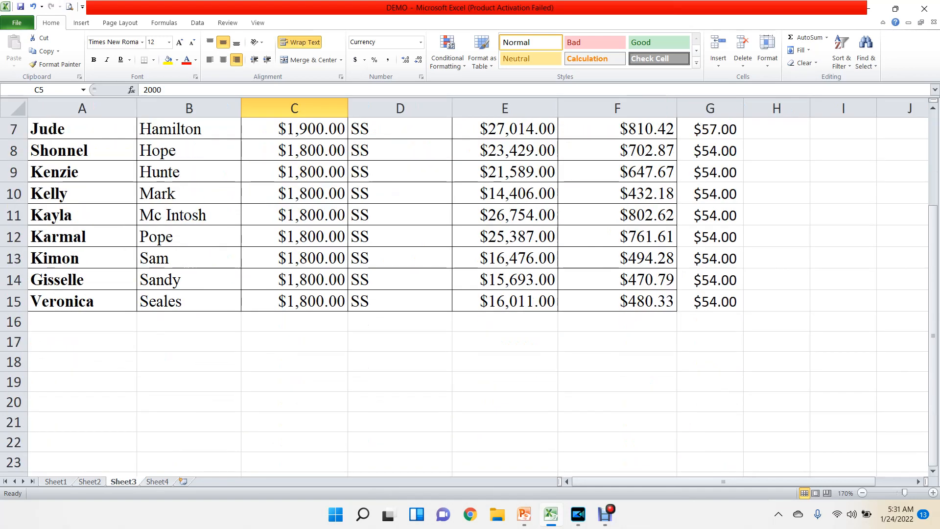
{"action": "scroll", "coordinate": [470, 294], "scroll_direction": "up", "scroll_amount": 1}
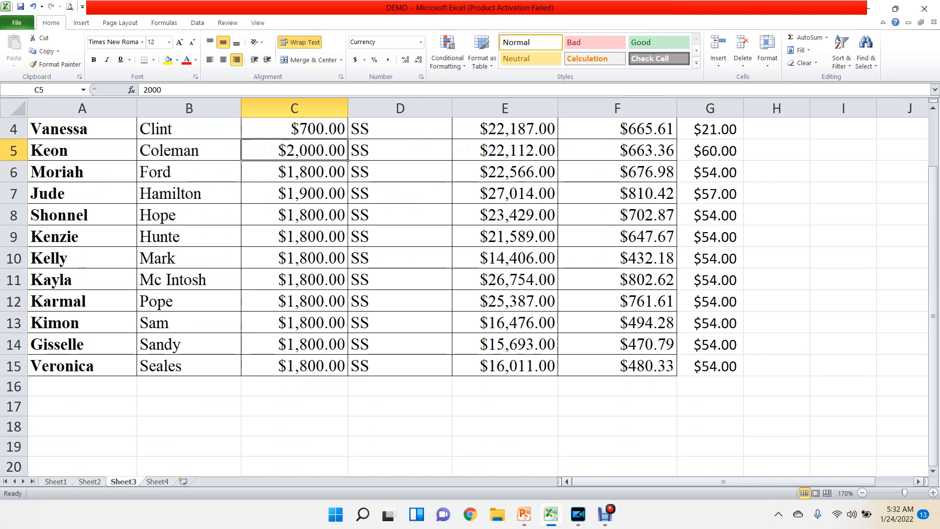
{"action": "left_click", "coordinate": [862, 493]}
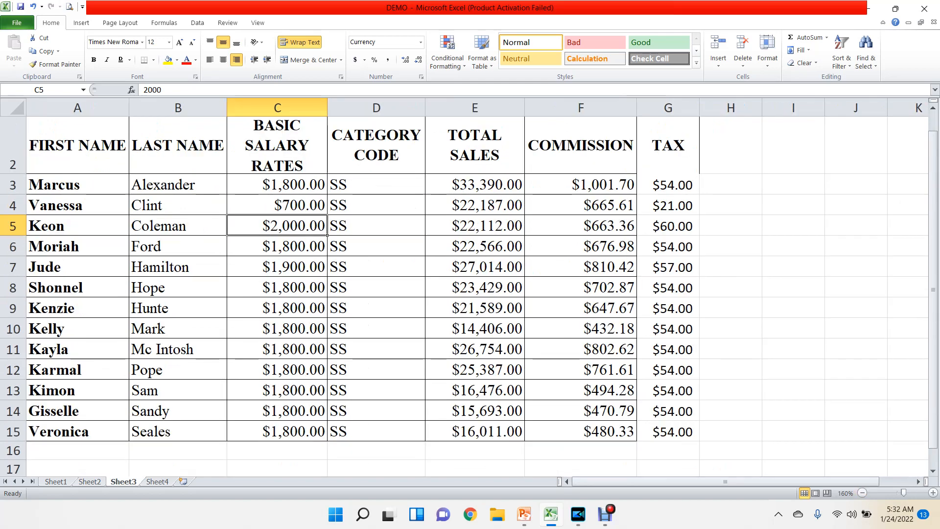
{"action": "left_click", "coordinate": [580, 451]}
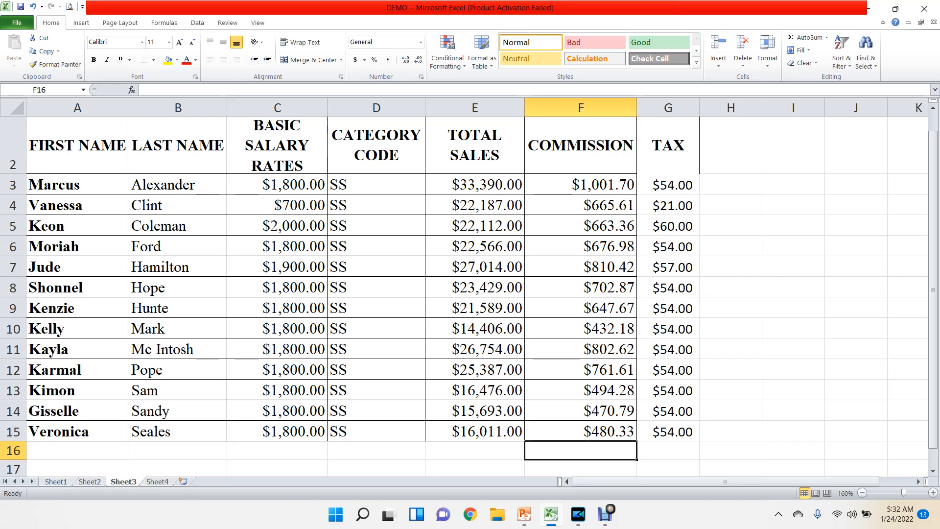
{"action": "left_click", "coordinate": [580, 185]}
{"action": "left_click", "coordinate": [581, 431]}
{"action": "left_click", "coordinate": [581, 450]}
{"action": "type", "text": "="}
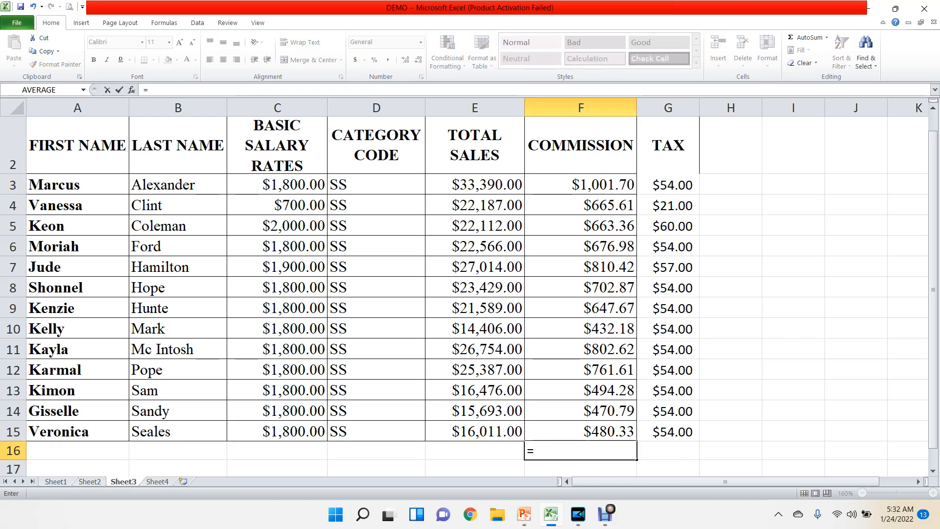
{"action": "type", "text": "SUM("}
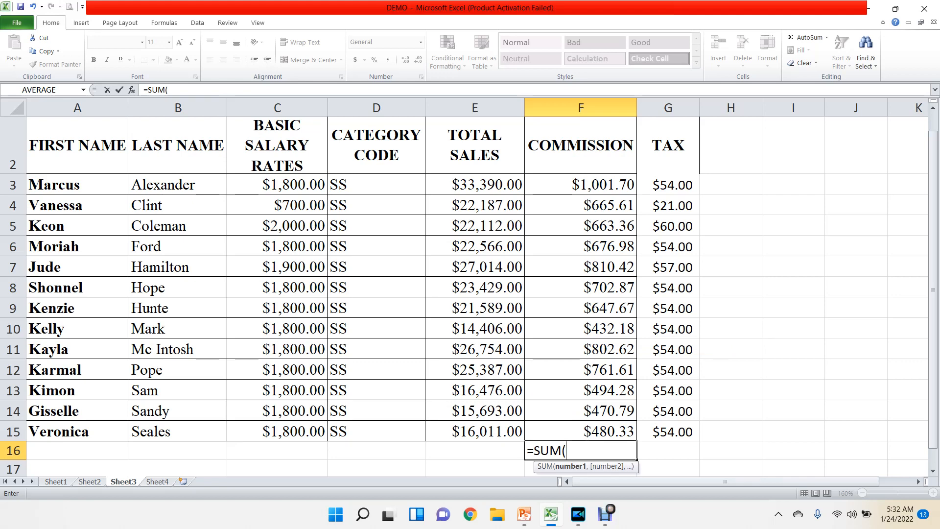
{"action": "left_click_drag", "start_coordinate": [627, 184], "coordinate": [626, 431]}
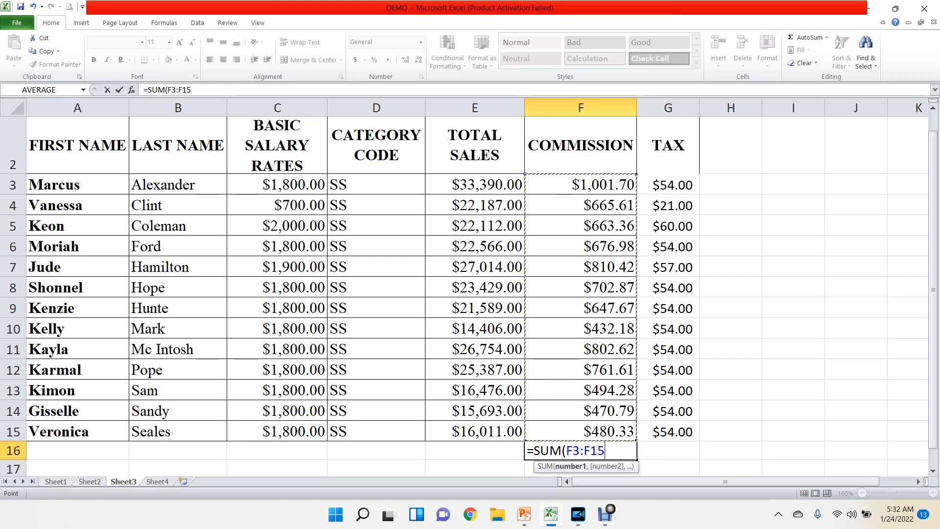
{"action": "type", "text": ")"}
{"action": "key", "text": "Return"}
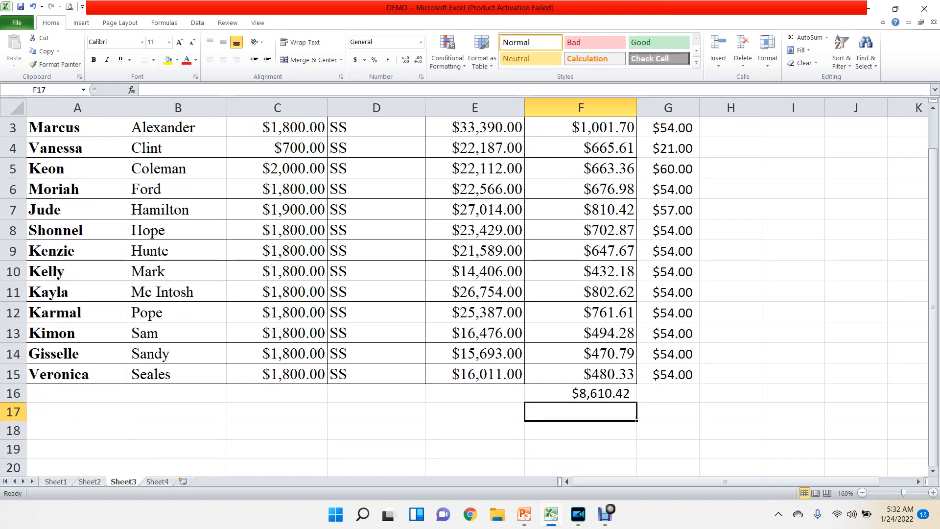
Step: Format the commission total in cell F16 with a red font at size 14
{"action": "scroll", "coordinate": [470, 294], "scroll_direction": "up", "scroll_amount": 1}
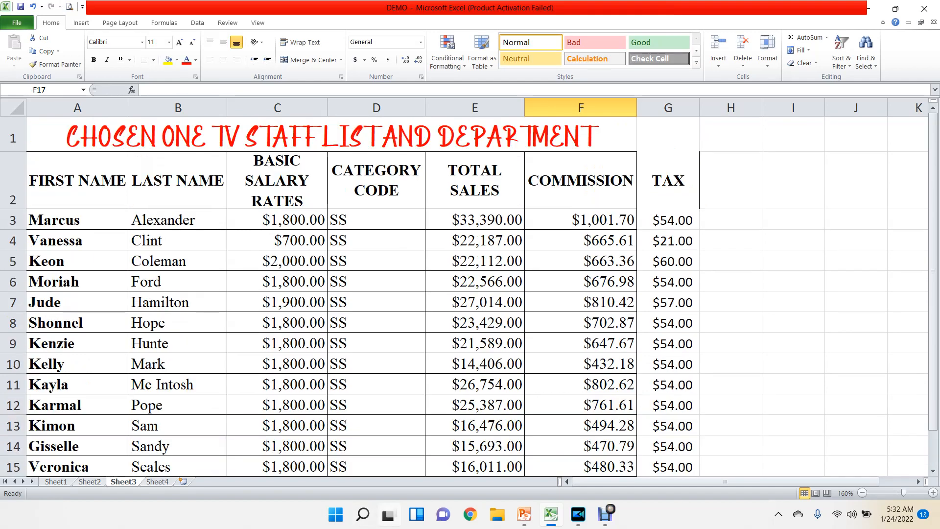
{"action": "scroll", "coordinate": [470, 293], "scroll_direction": "down", "scroll_amount": 1}
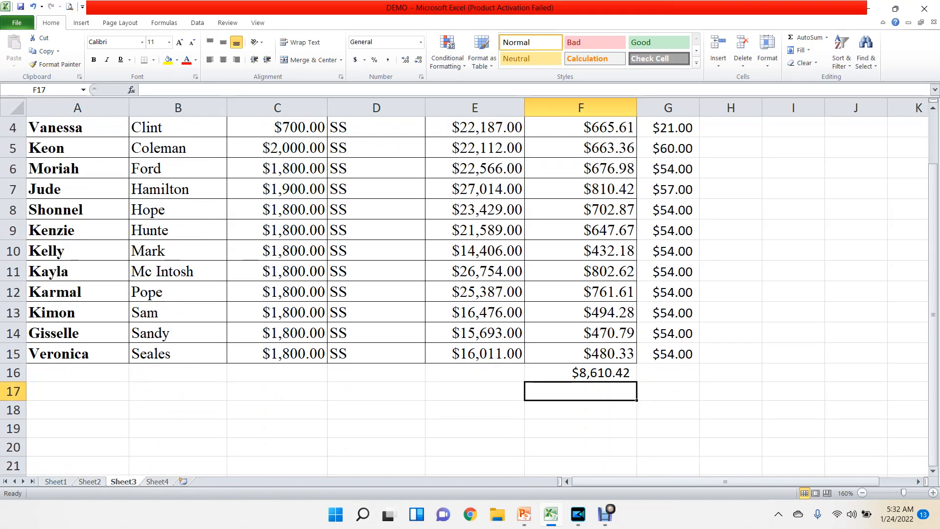
{"action": "scroll", "coordinate": [470, 294], "scroll_direction": "up", "scroll_amount": 1}
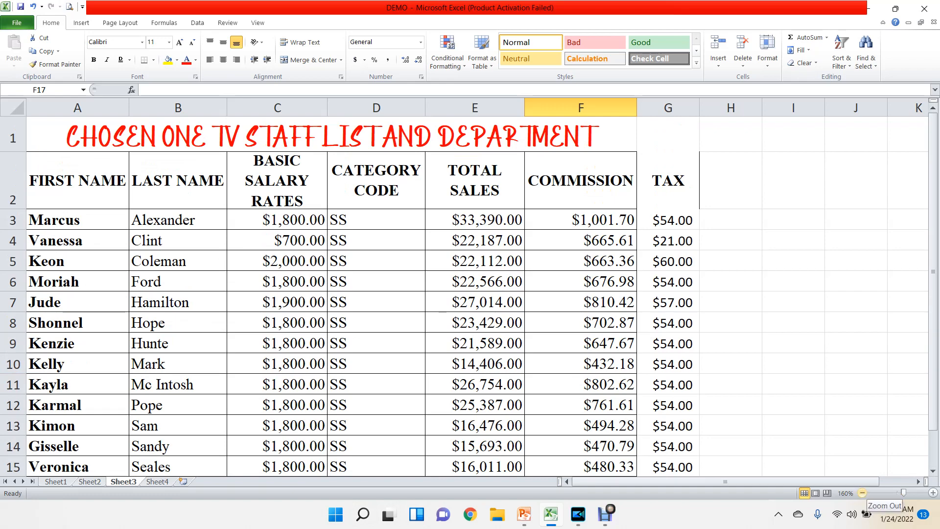
{"action": "left_click", "coordinate": [862, 493]}
{"action": "left_click", "coordinate": [862, 493]}
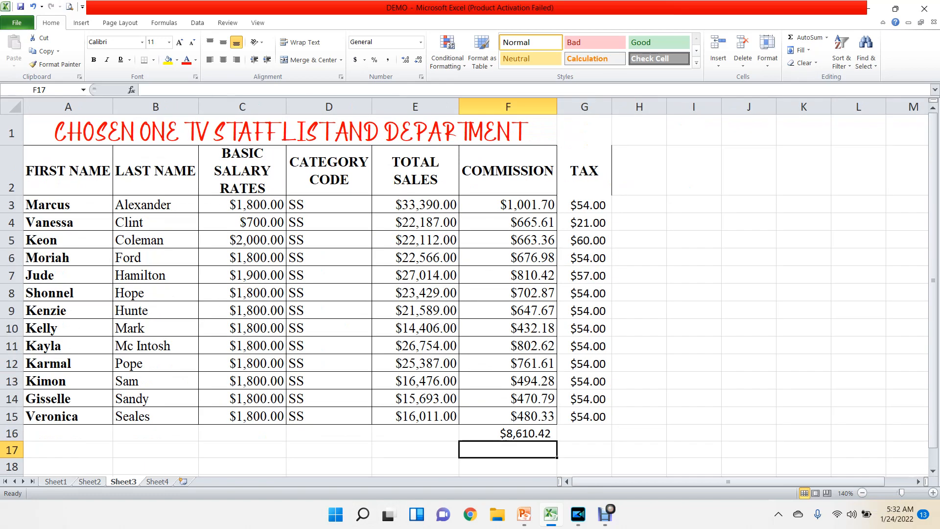
{"action": "left_click", "coordinate": [507, 433]}
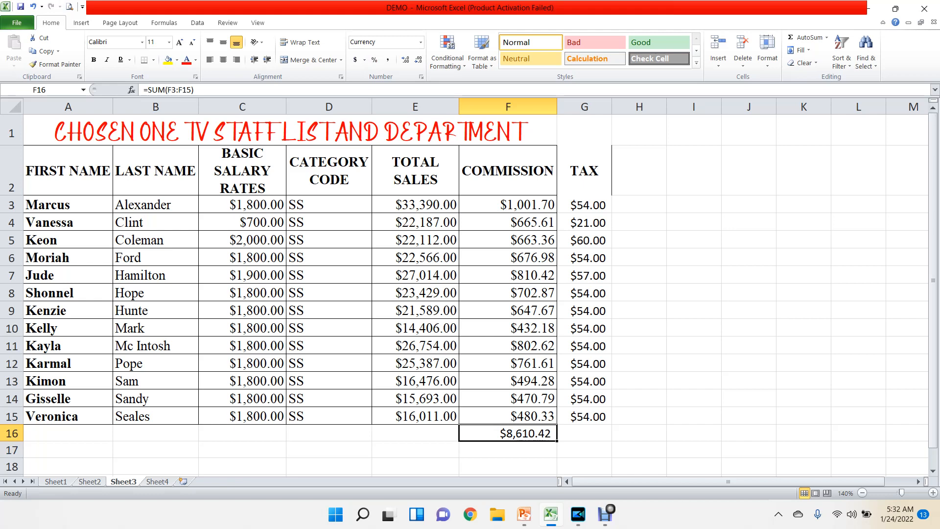
{"action": "left_click", "coordinate": [187, 60]}
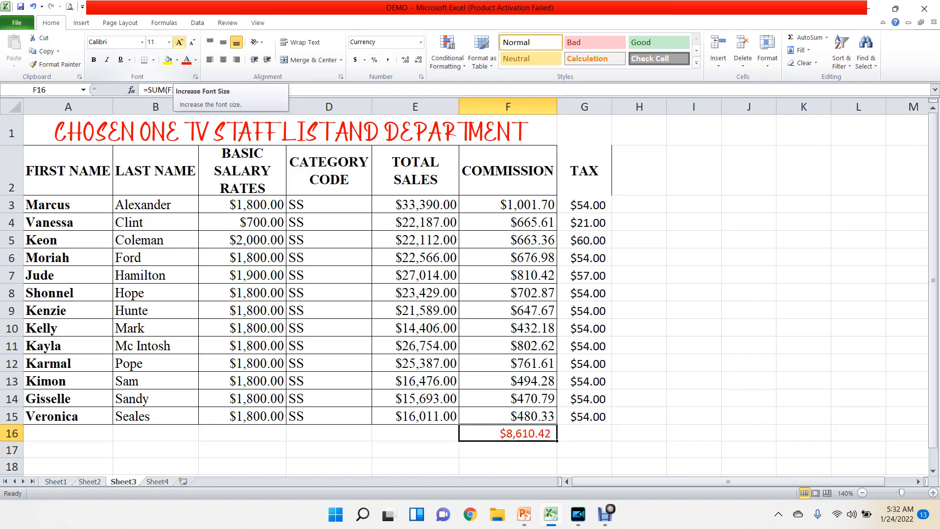
{"action": "left_click", "coordinate": [179, 43]}
{"action": "left_click", "coordinate": [179, 43]}
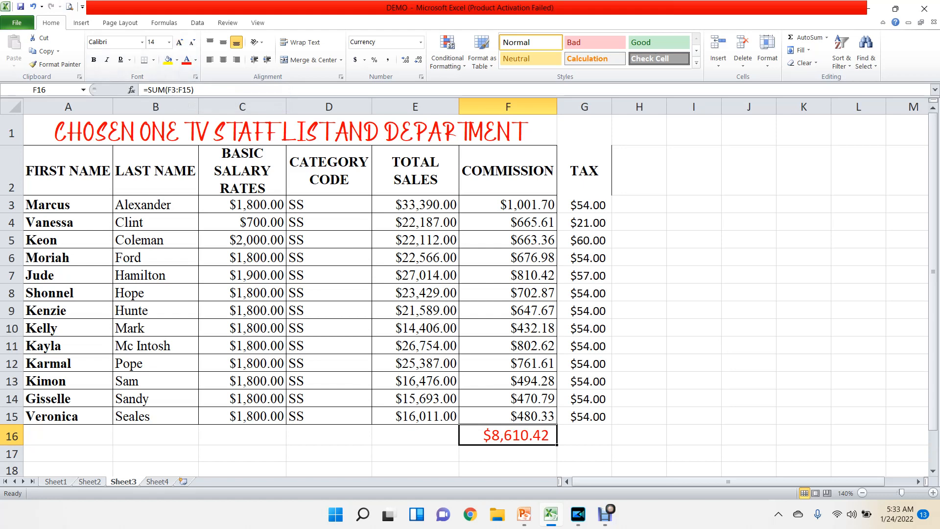
Step: Enter =SUM(G3:G15) in cell G16 to total the TAX column
{"action": "left_click", "coordinate": [584, 435]}
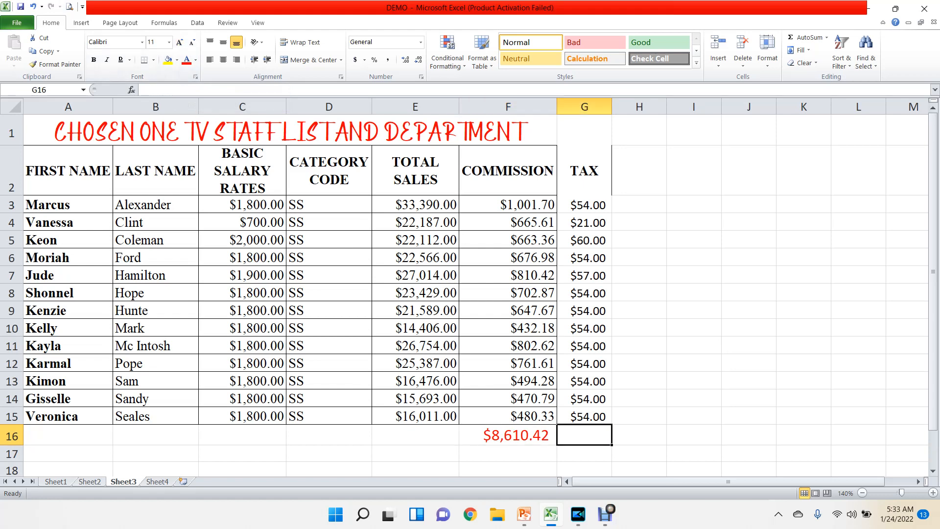
{"action": "type", "text": "="}
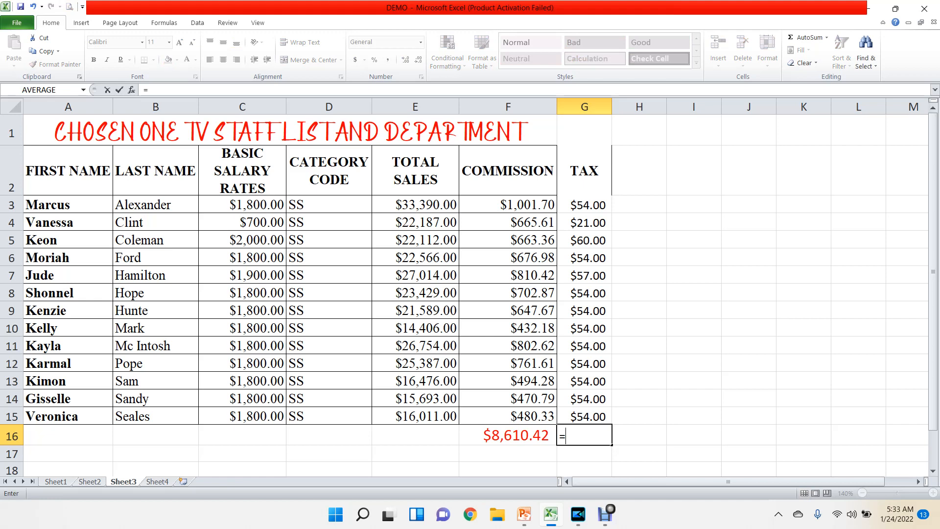
{"action": "type", "text": "SUM"}
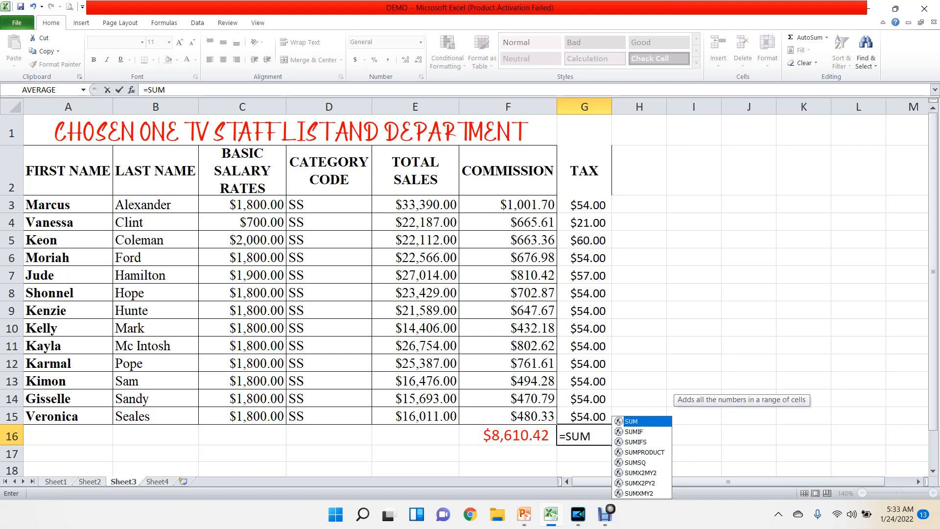
{"action": "type", "text": "*"}
{"action": "key", "text": "BackSpace"}
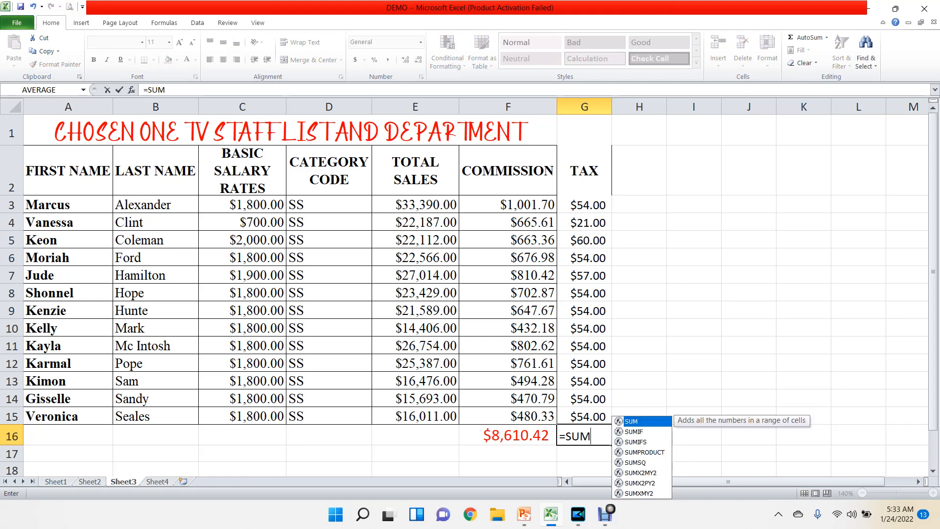
{"action": "type", "text": "("}
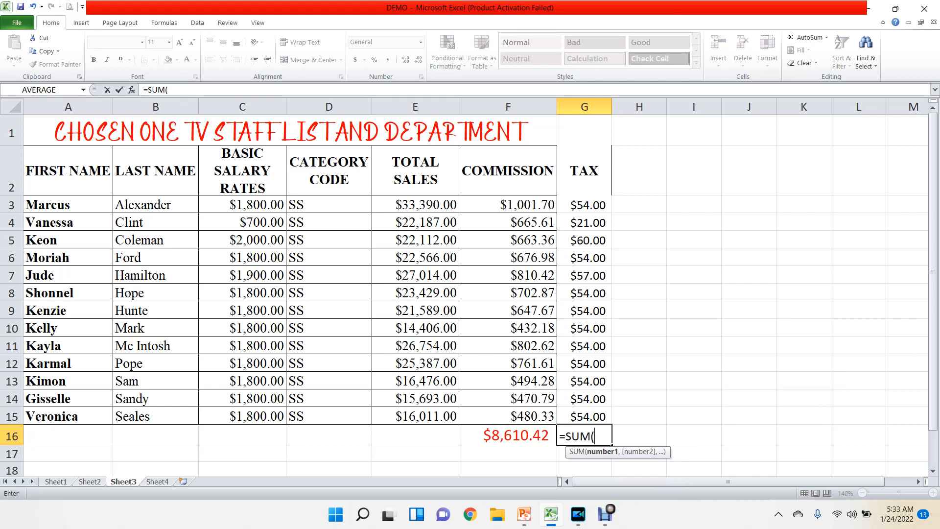
{"action": "type", "text": "G3:G15"}
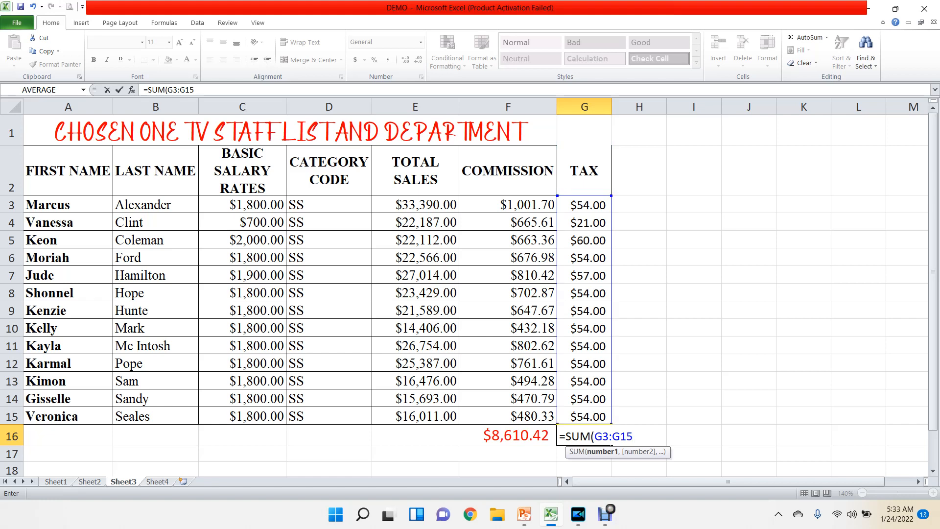
{"action": "type", "text": ")"}
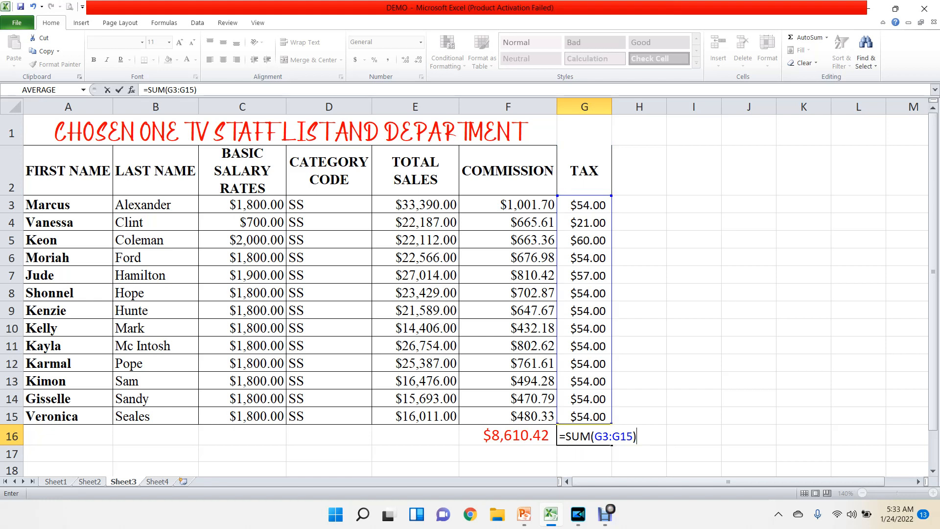
{"action": "key", "text": "Return"}
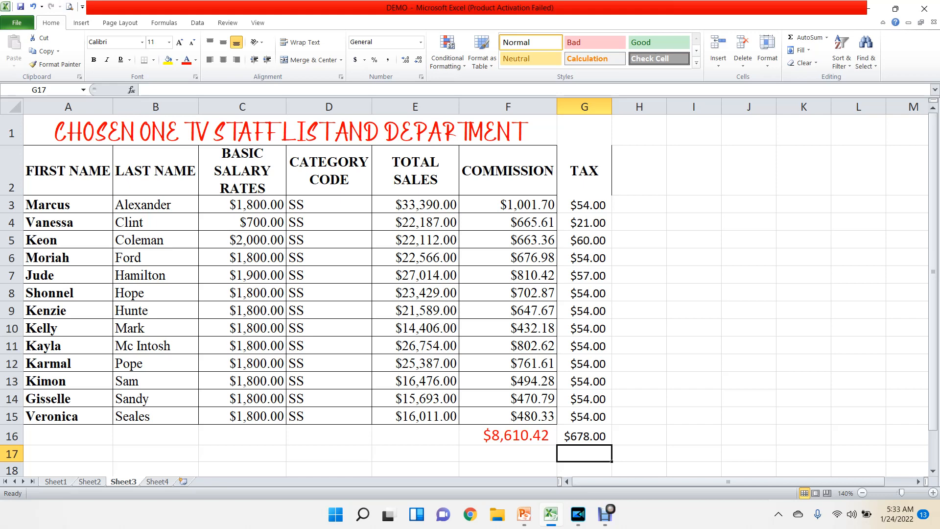
Step: Copy the formatting of cell F16 onto the tax total in G16 and widen column G to fit it
{"action": "left_click", "coordinate": [508, 435]}
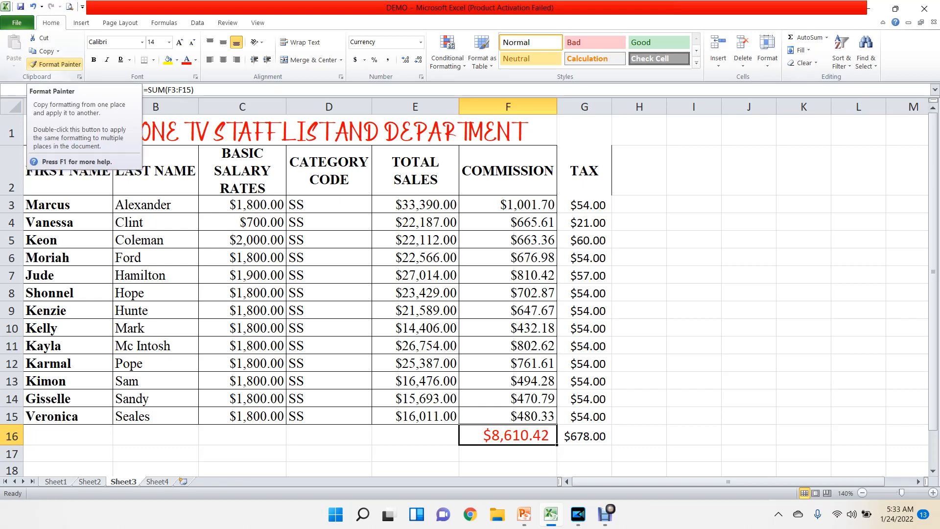
{"action": "left_click", "coordinate": [55, 64]}
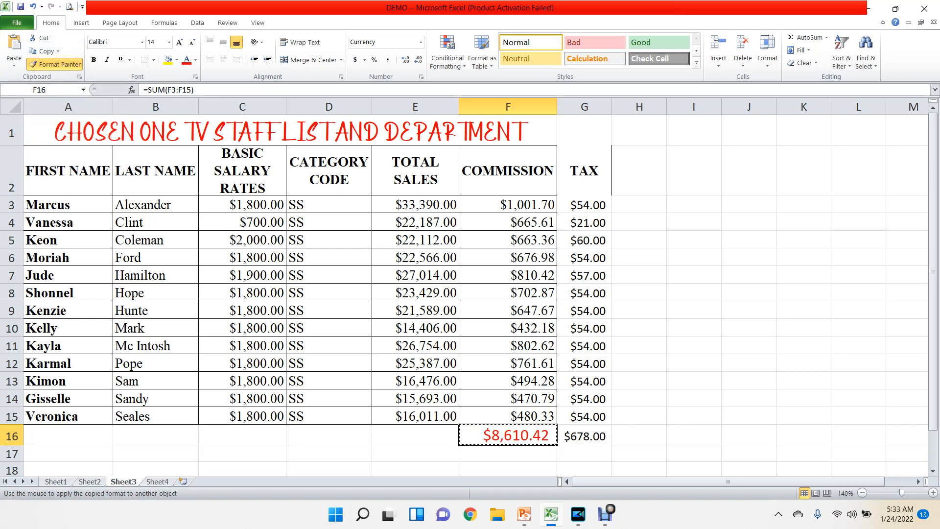
{"action": "left_click", "coordinate": [585, 435]}
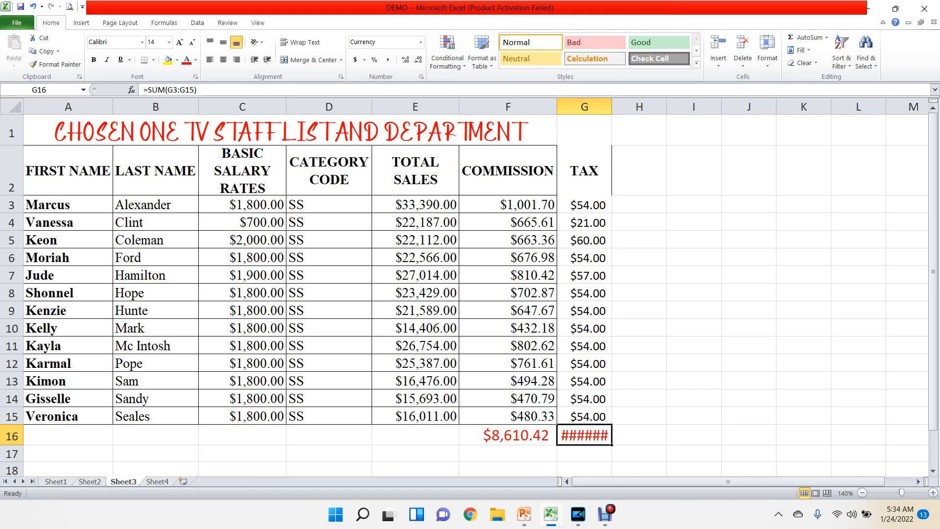
{"action": "left_click_drag", "start_coordinate": [611, 107], "coordinate": [629, 107]}
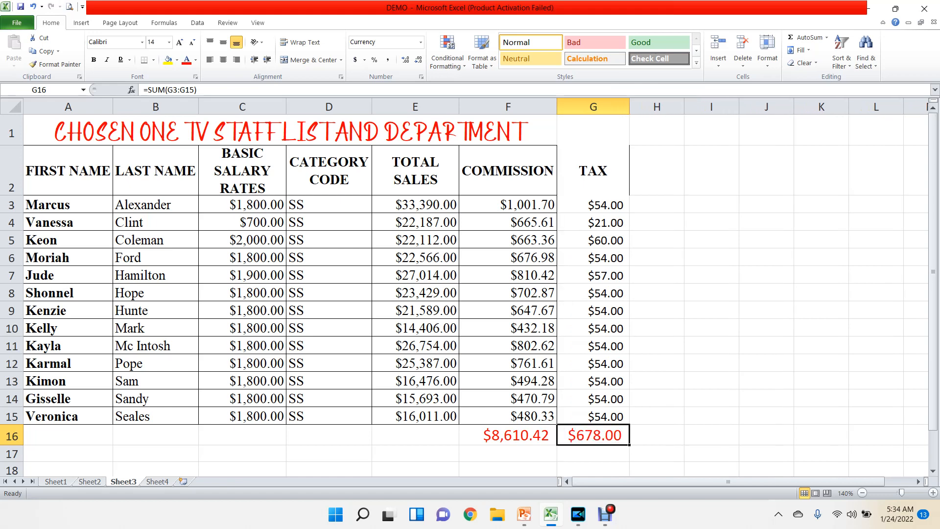
{"action": "left_click", "coordinate": [656, 434]}
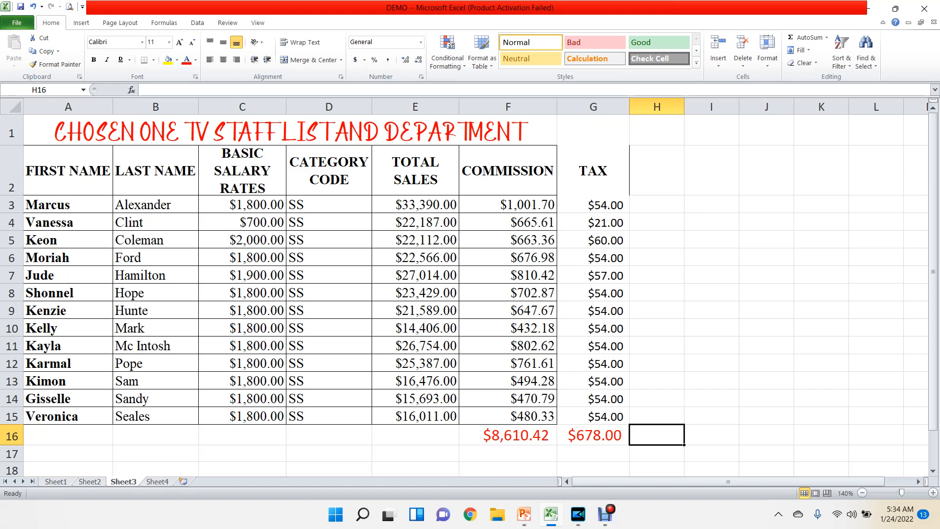
Step: Switch to the PowerPoint slide show to review the SUM, MAX and MIN definitions, and return to the Excel workbook
{"action": "mouse_move", "coordinate": [524, 514]}
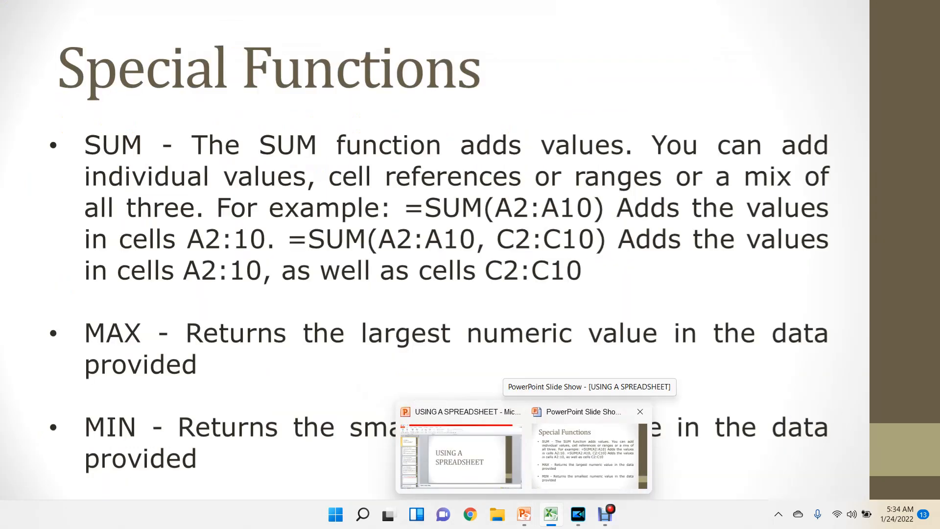
{"action": "left_click", "coordinate": [588, 450]}
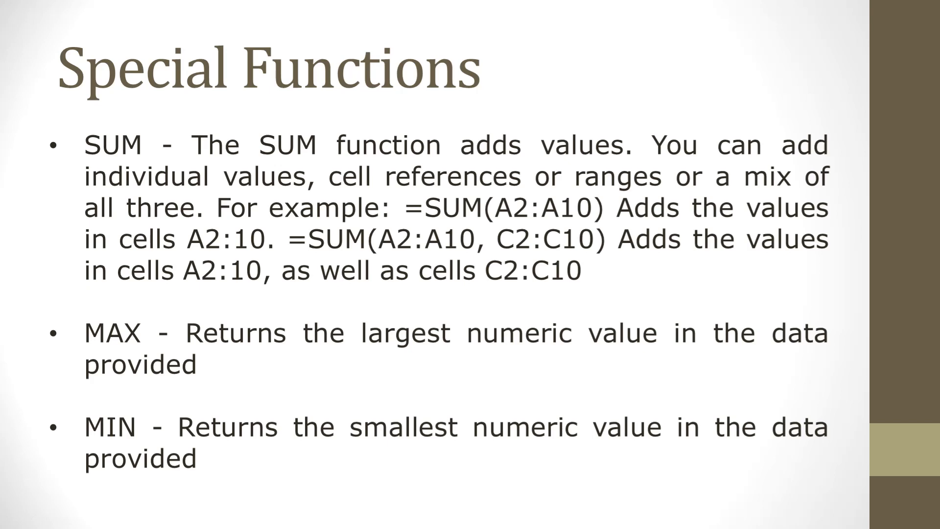
{"action": "key", "text": "alt+Tab"}
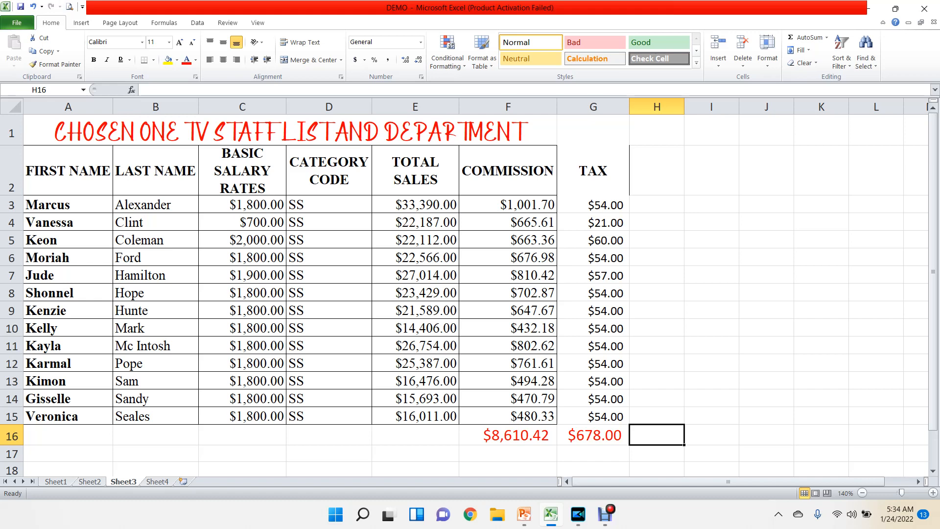
Step: Enter the label HIGHEST C PAY in cell E17, below the staff table
{"action": "left_click", "coordinate": [415, 469]}
{"action": "left_click", "coordinate": [415, 453]}
{"action": "type", "text": "HIGHEST COM"}
{"action": "key", "text": "BackSpace"}
{"action": "key", "text": "BackSpace"}
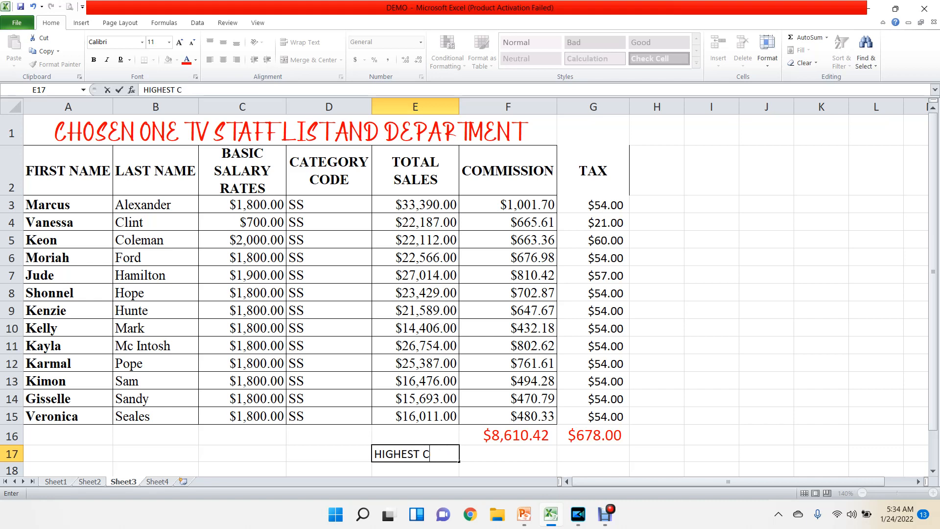
{"action": "type", "text": "PAY"}
{"action": "key", "text": "Tab"}
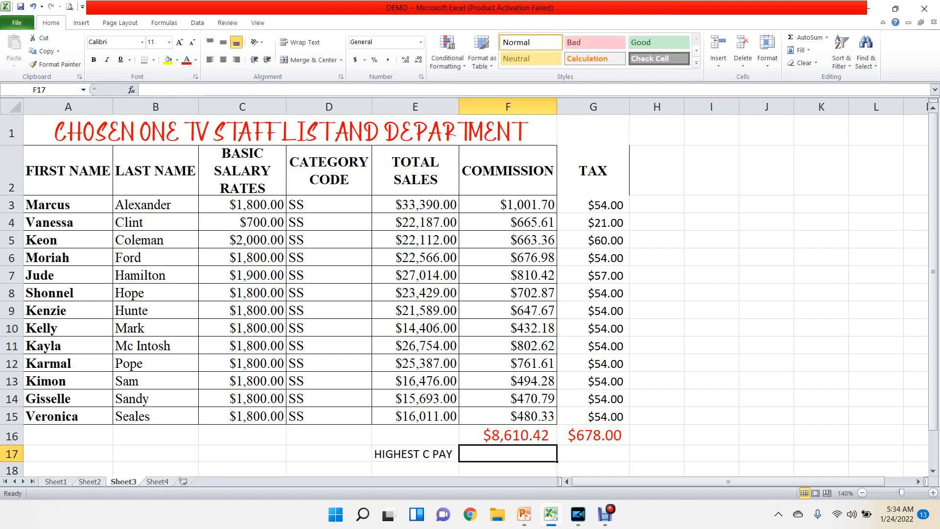
Step: Enter =MAX(F3:F15) in cell F17 to find the highest commission
{"action": "type", "text": "=M"}
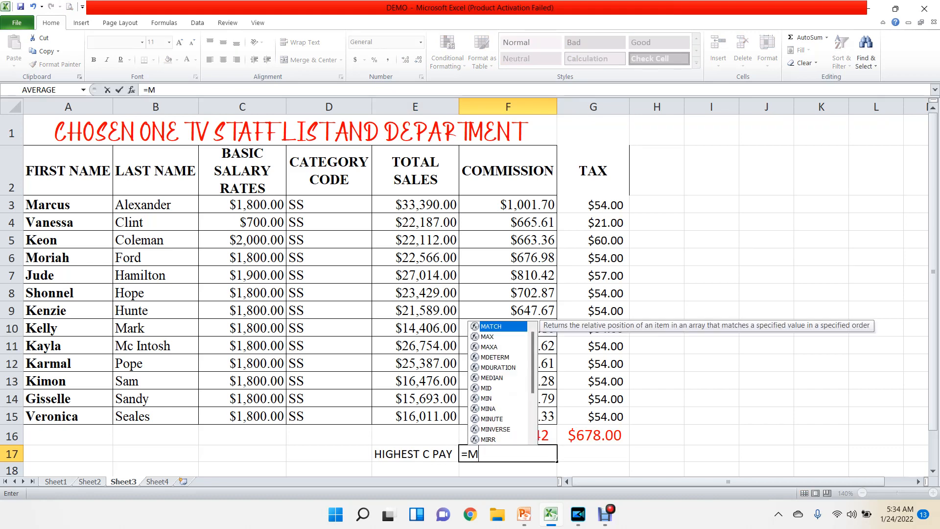
{"action": "type", "text": "AX"}
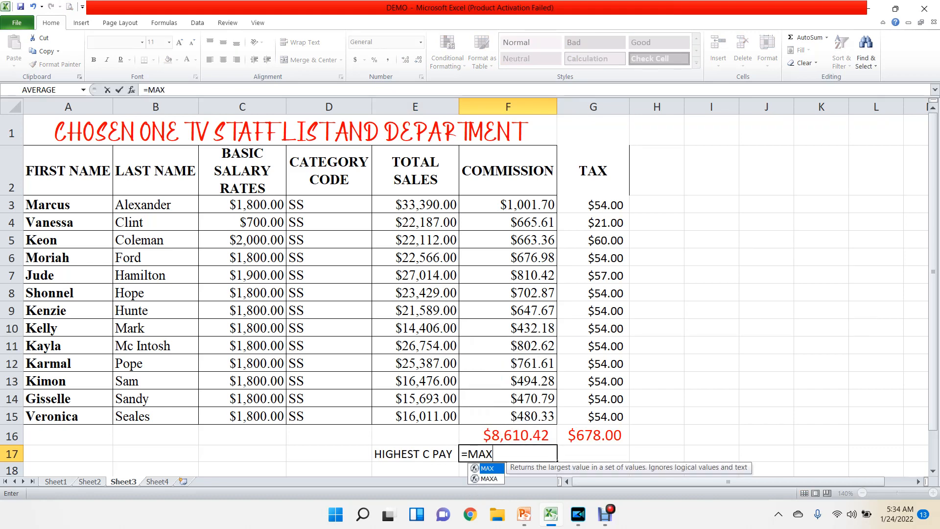
{"action": "type", "text": "("}
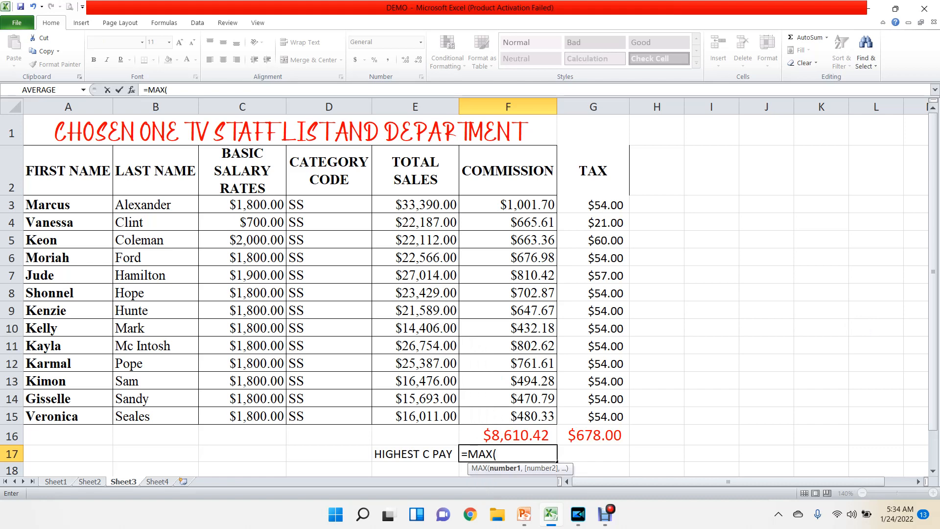
{"action": "left_click", "coordinate": [508, 205]}
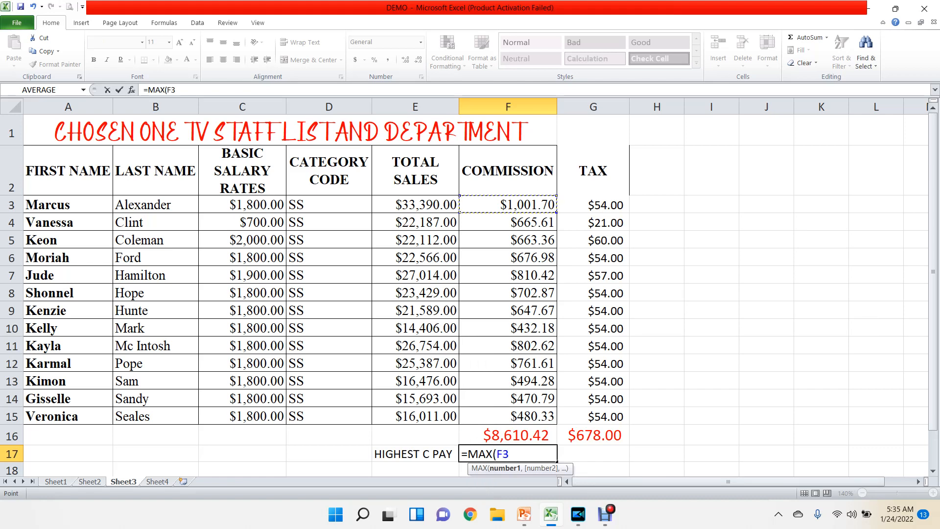
{"action": "left_click_drag", "start_coordinate": [548, 208], "coordinate": [548, 420]}
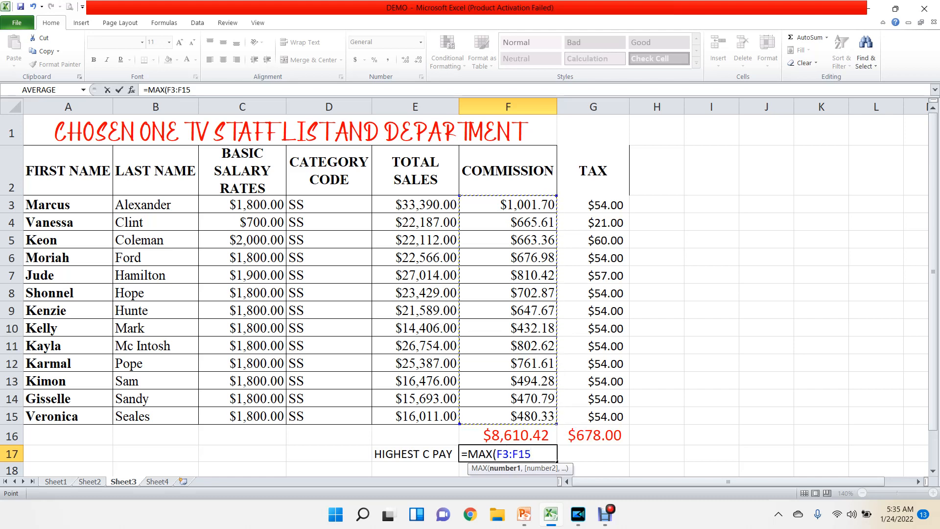
{"action": "type", "text": ")"}
{"action": "key", "text": "Return"}
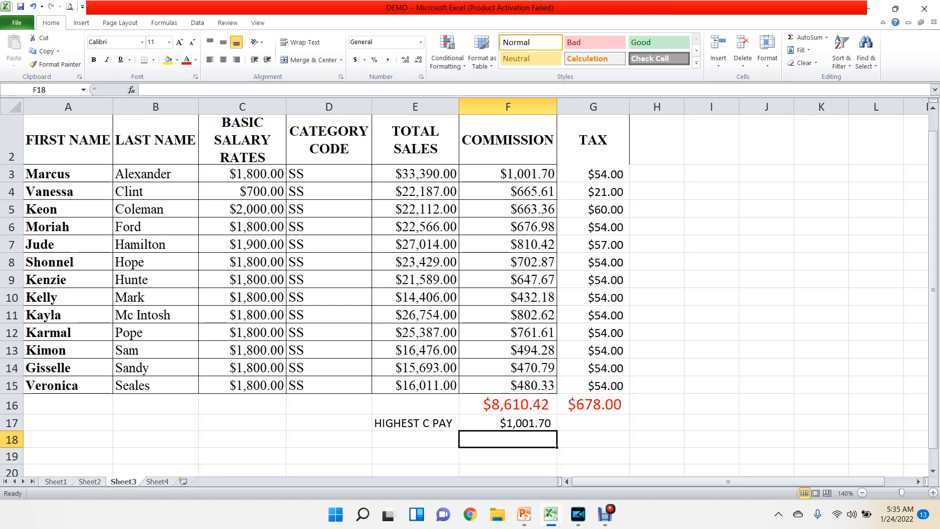
Step: Enter the label LOWEST C PAY in cell E18
{"action": "key", "text": "Left"}
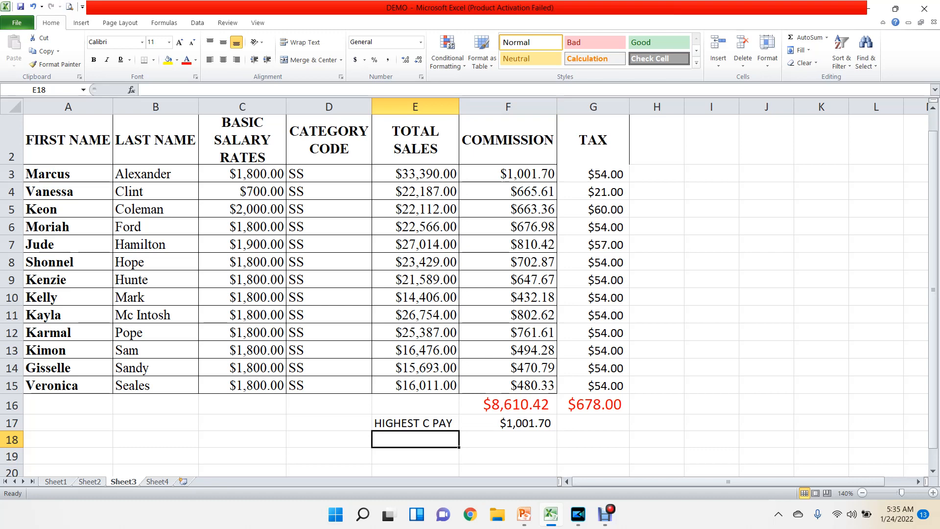
{"action": "type", "text": "LO"}
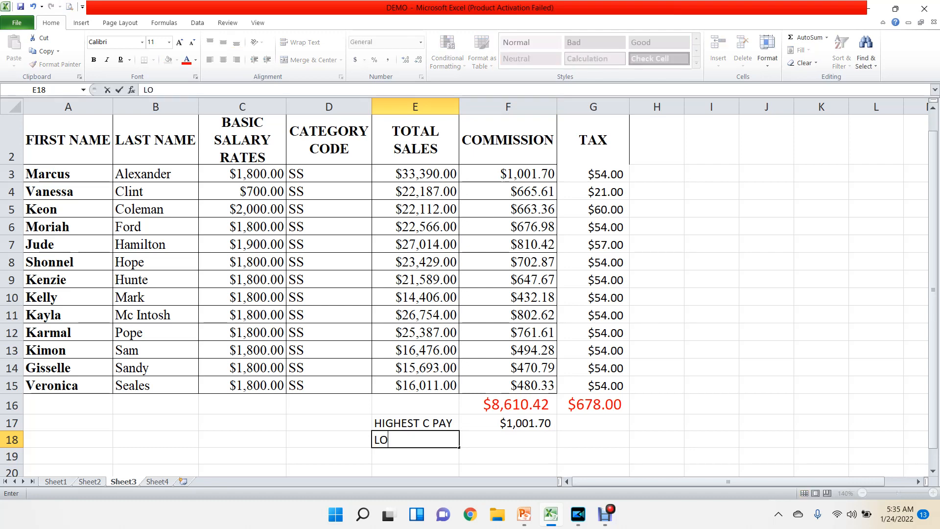
{"action": "type", "text": "WEST C PAY"}
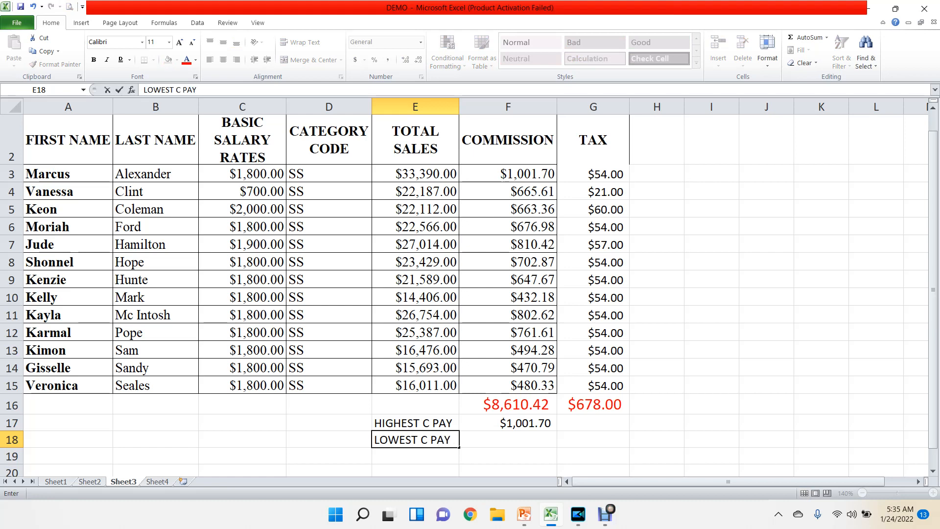
{"action": "key", "text": "Right"}
Step: Reword the labels in cells E17 and E18 to HIGHEST C PAID and LOWEST C PAID
{"action": "left_click", "coordinate": [415, 423]}
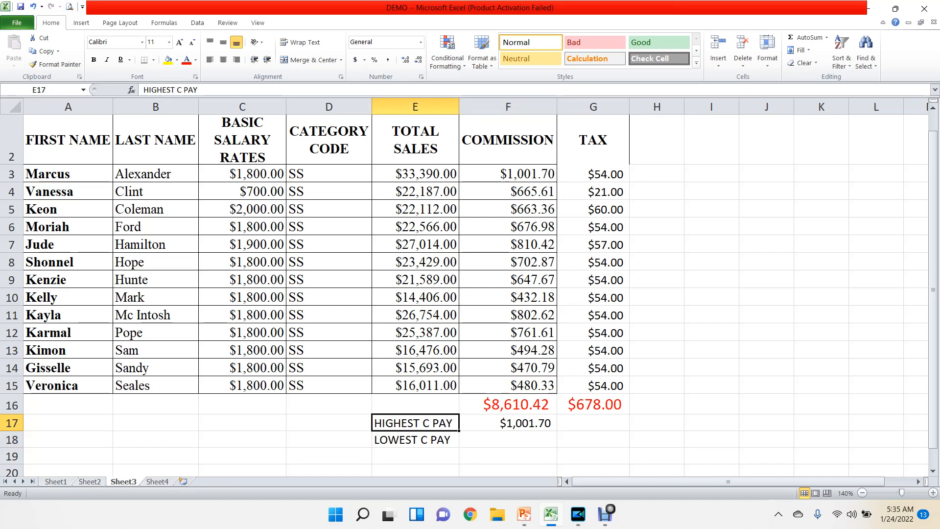
{"action": "left_click", "coordinate": [197, 89]}
{"action": "key", "text": "BackSpace"}
{"action": "type", "text": "ID"}
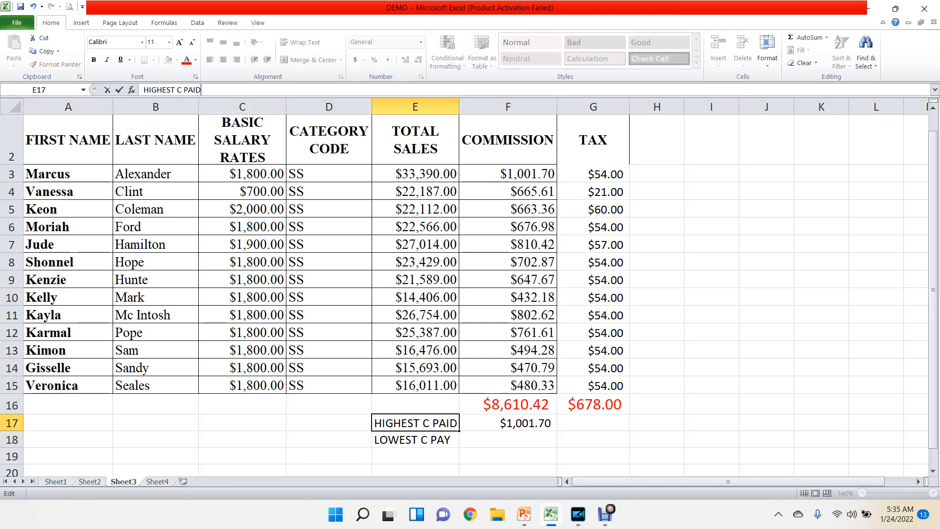
{"action": "key", "text": "Return"}
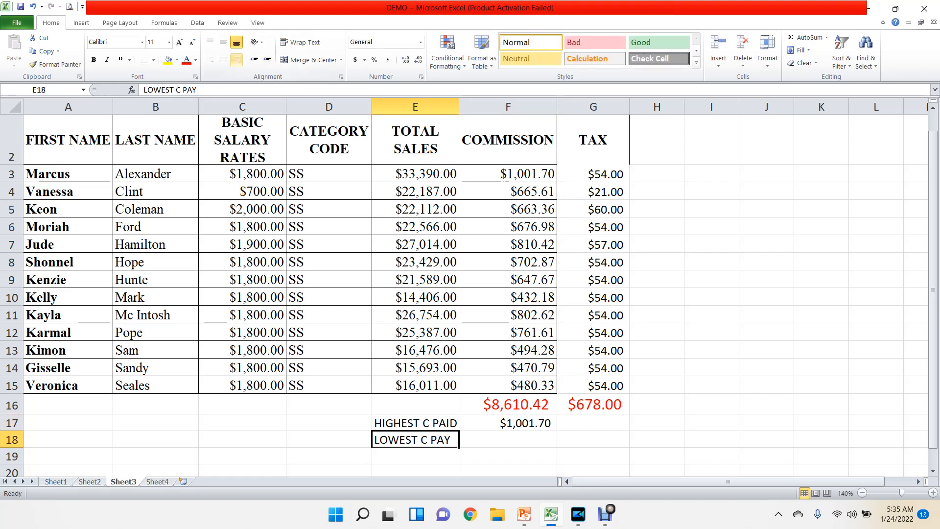
{"action": "left_click", "coordinate": [197, 90]}
{"action": "key", "text": "BackSpace"}
{"action": "type", "text": "ID"}
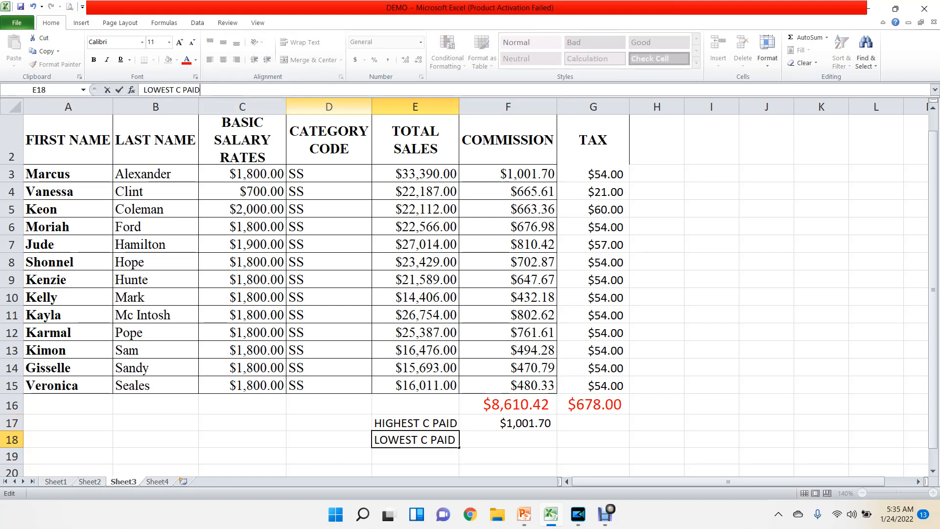
Step: Enter =MIN(F3:F15) in cell F18 to find the lowest commission paid
{"action": "left_click", "coordinate": [507, 439]}
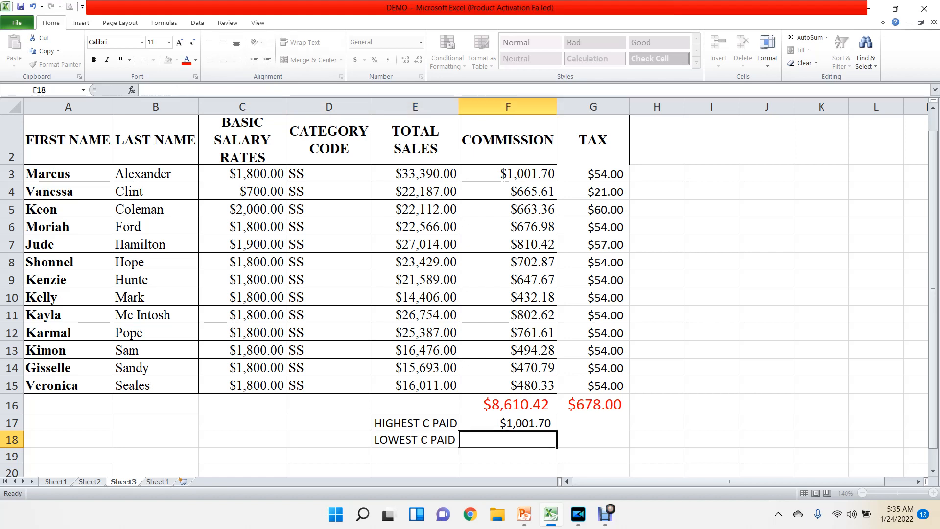
{"action": "type", "text": "="}
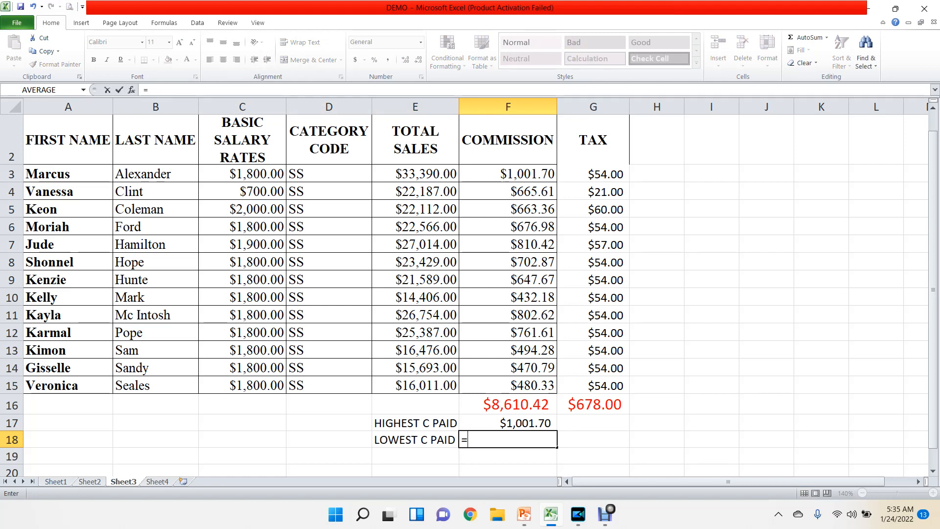
{"action": "type", "text": "MIN"}
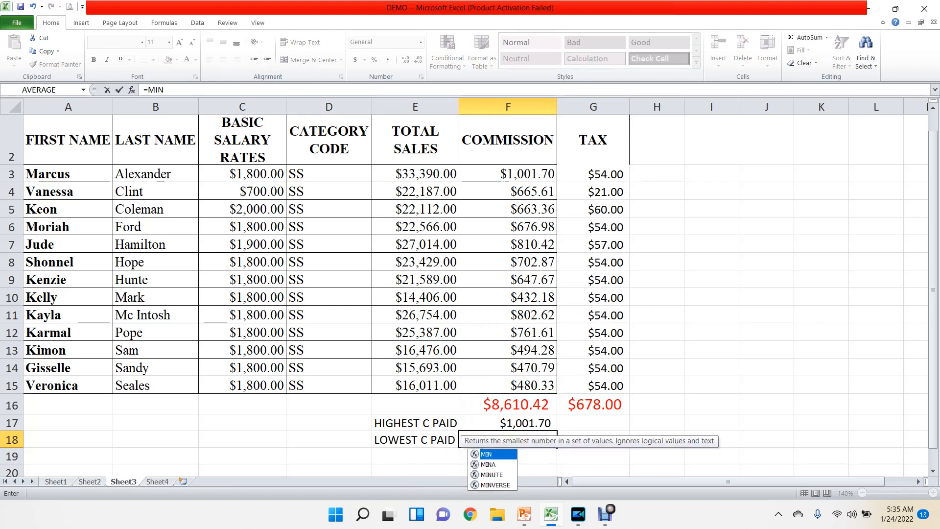
{"action": "type", "text": "("}
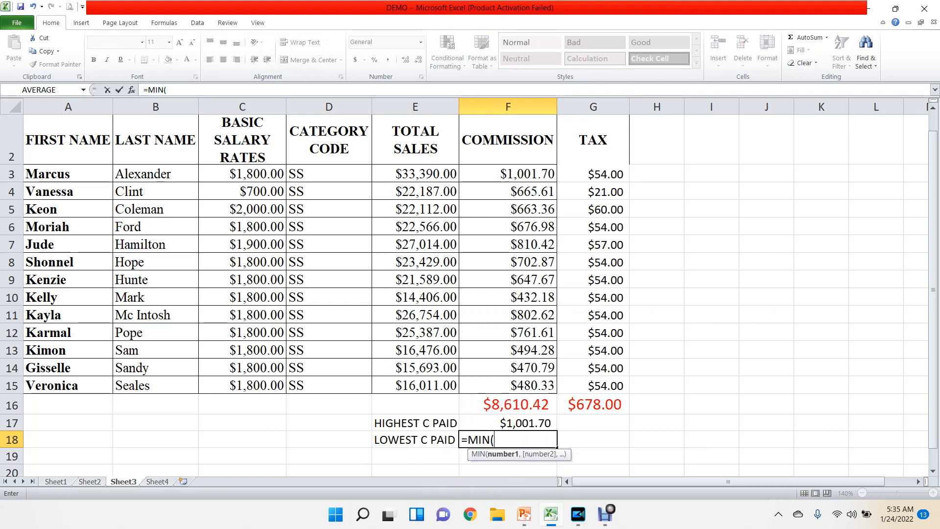
{"action": "left_click_drag", "start_coordinate": [551, 175], "coordinate": [551, 385]}
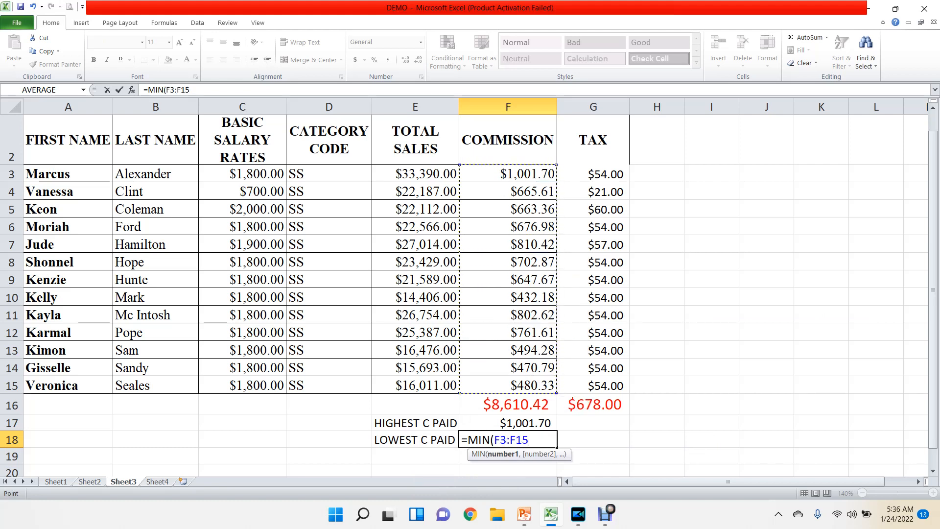
{"action": "type", "text": ")"}
{"action": "key", "text": "Return"}
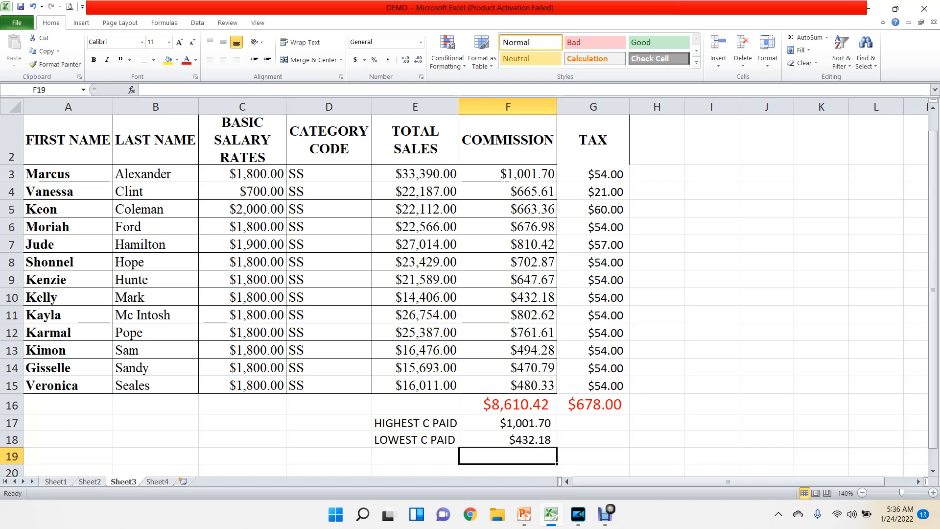
Step: Switch to the running PowerPoint slide show and advance to the Special Functions slide explaining COUNTA and COUNT
{"action": "mouse_move", "coordinate": [524, 514]}
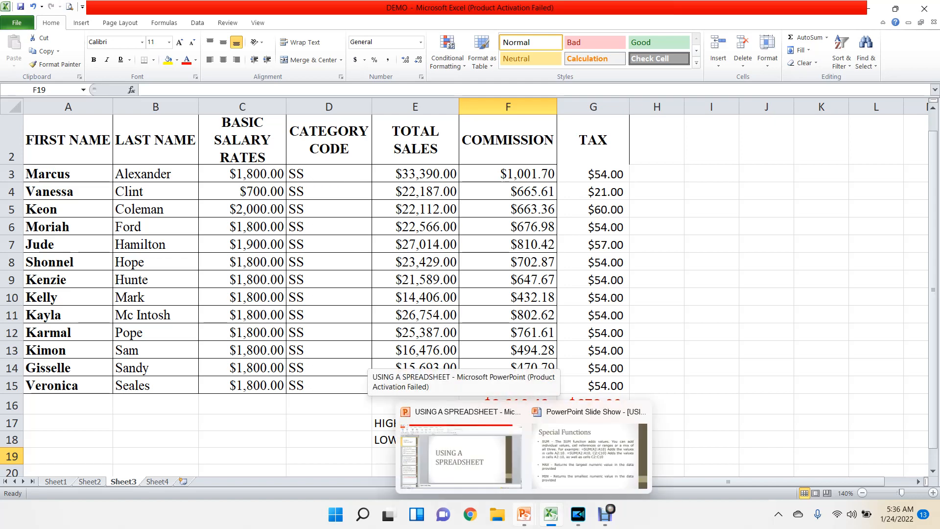
{"action": "left_click", "coordinate": [587, 455]}
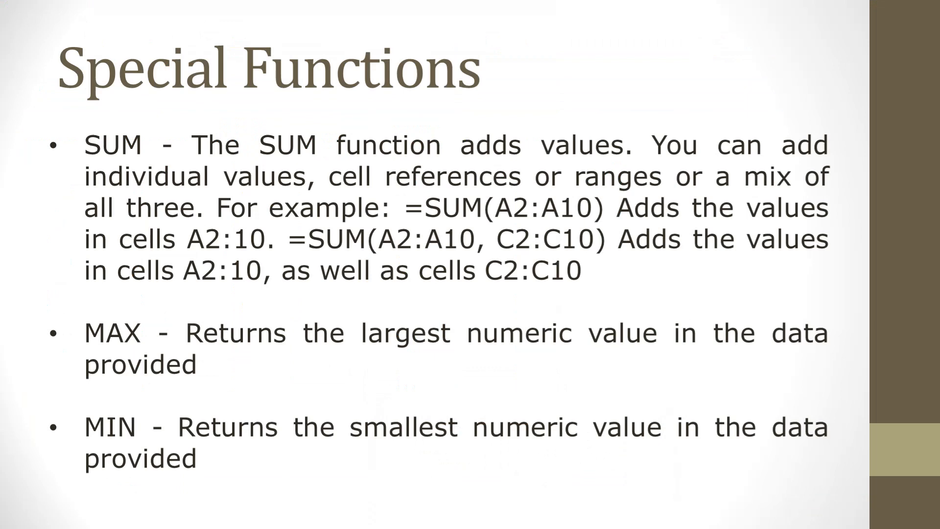
{"action": "key", "text": "Right"}
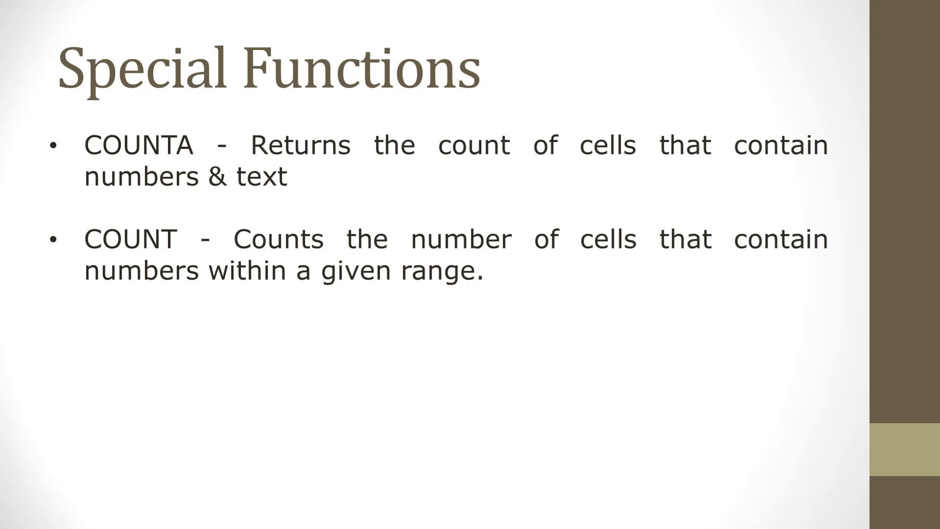
Step: Switch back to the Excel workbook and enter =COUNT(A3:A15) in cell A19, below the first names
{"action": "key", "text": "alt+Tab"}
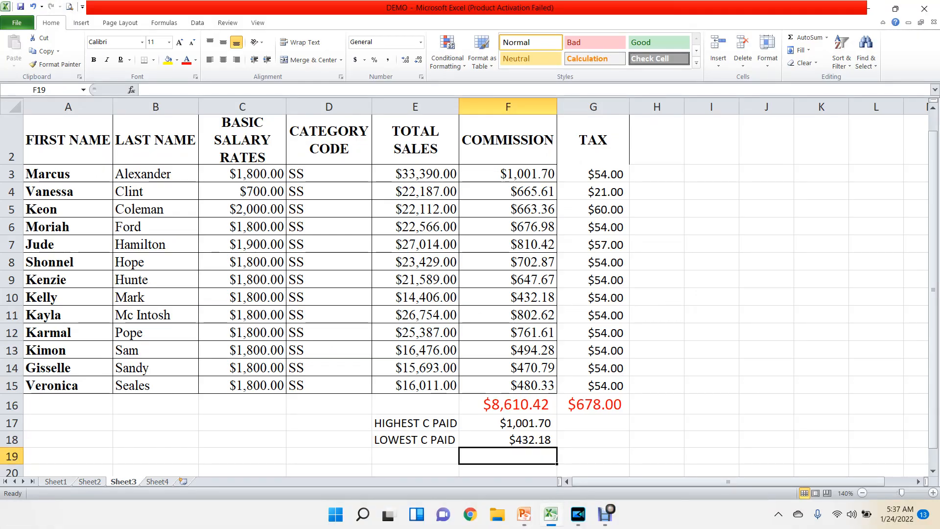
{"action": "key", "text": "Home"}
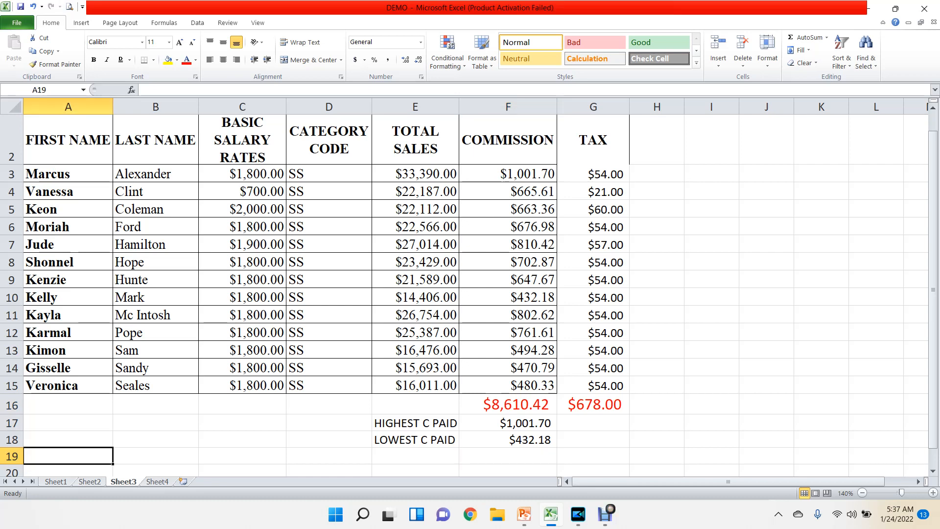
{"action": "type", "text": "=C"}
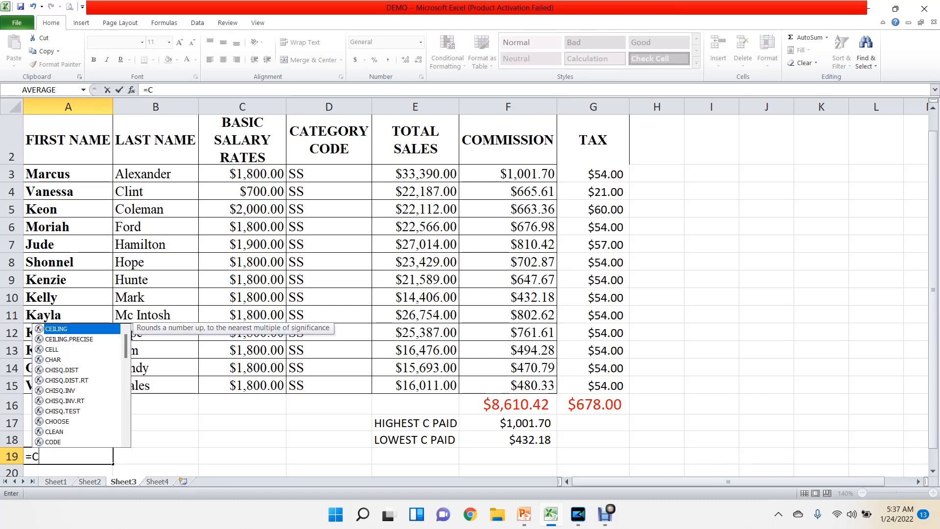
{"action": "type", "text": "OUNT"}
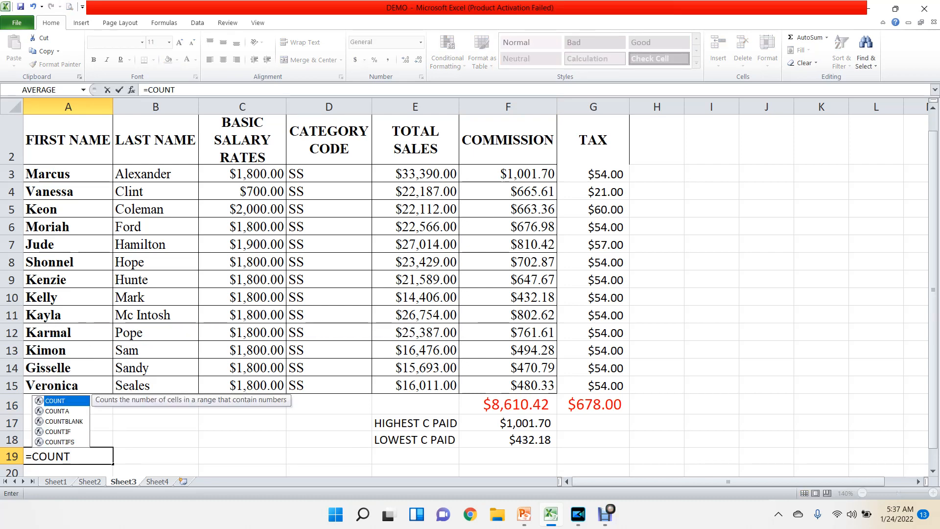
{"action": "type", "text": "("}
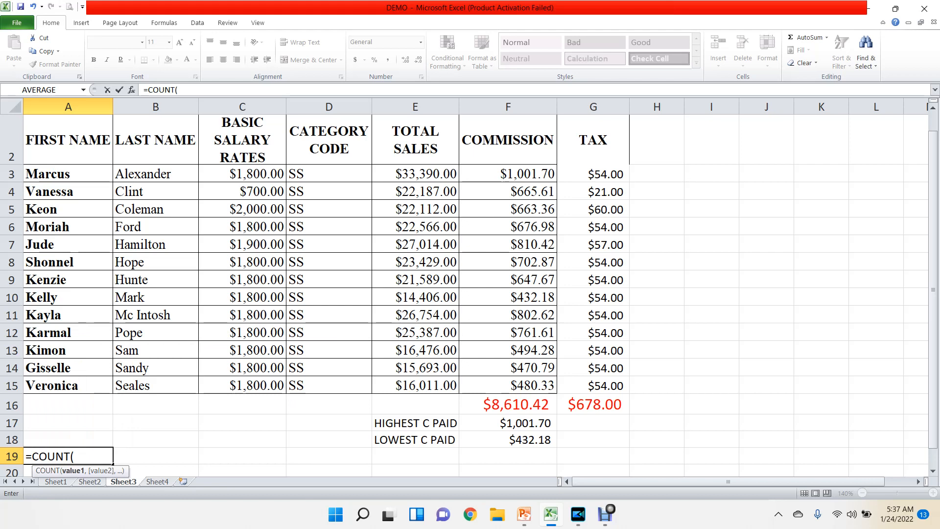
{"action": "left_click_drag", "start_coordinate": [98, 173], "coordinate": [98, 385]}
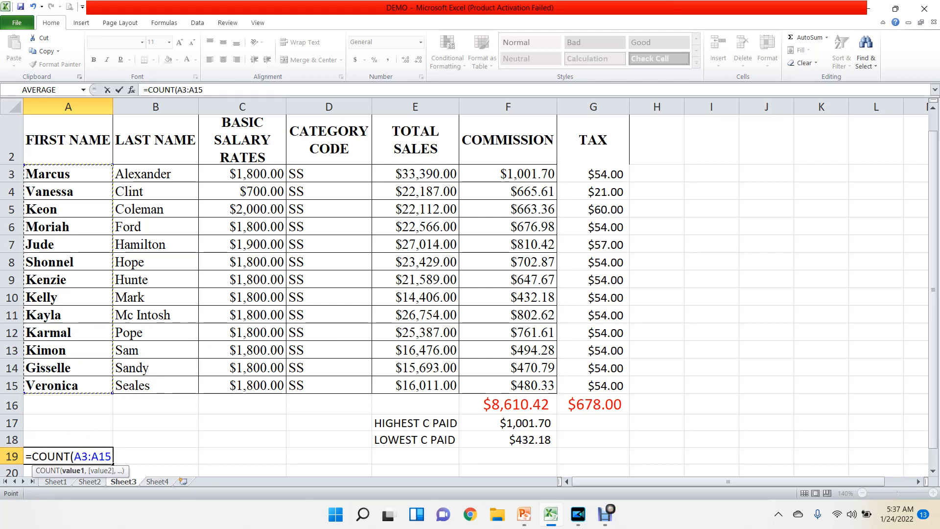
{"action": "type", "text": ")"}
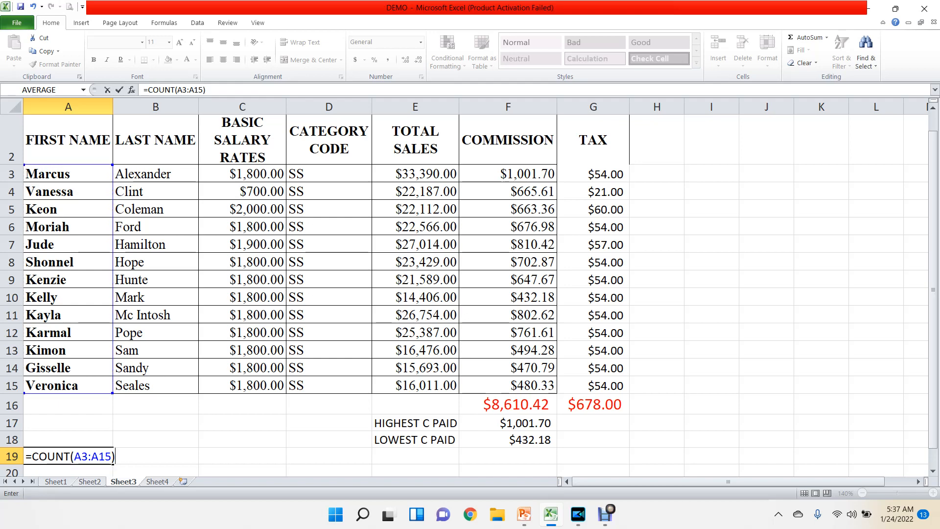
{"action": "key", "text": "Return"}
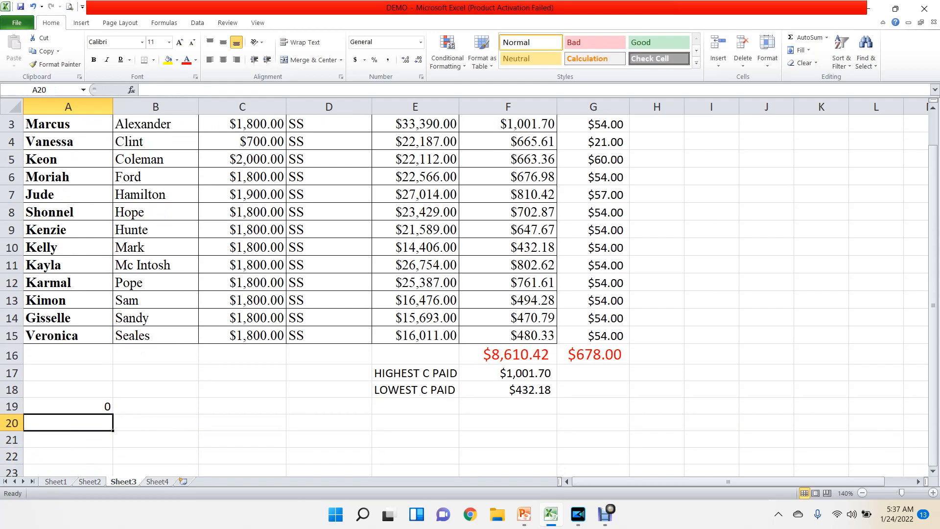
Step: Enter a COUNT formula in cell C19 for the basic salary rates in C3:C15
{"action": "scroll", "coordinate": [464, 294], "scroll_direction": "up", "scroll_amount": 1}
{"action": "scroll", "coordinate": [464, 294], "scroll_direction": "down", "scroll_amount": 1}
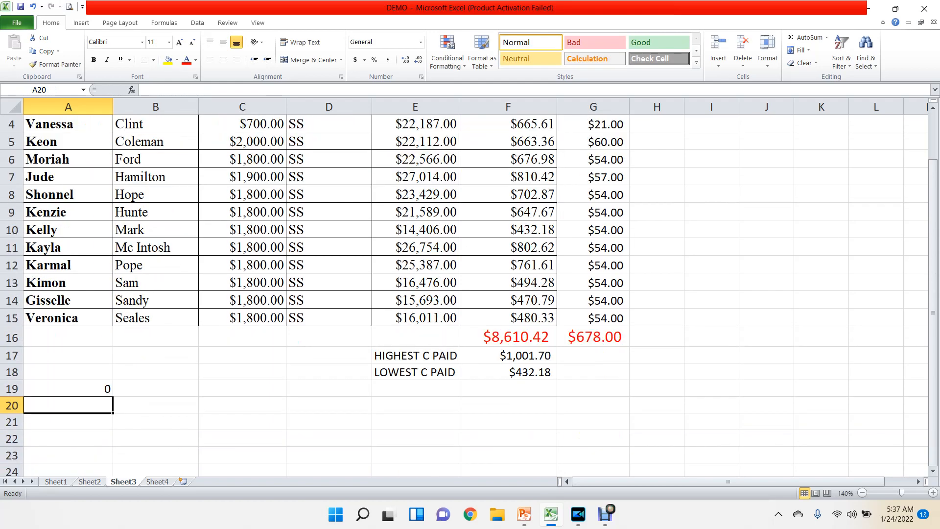
{"action": "scroll", "coordinate": [464, 294], "scroll_direction": "down", "scroll_amount": 1}
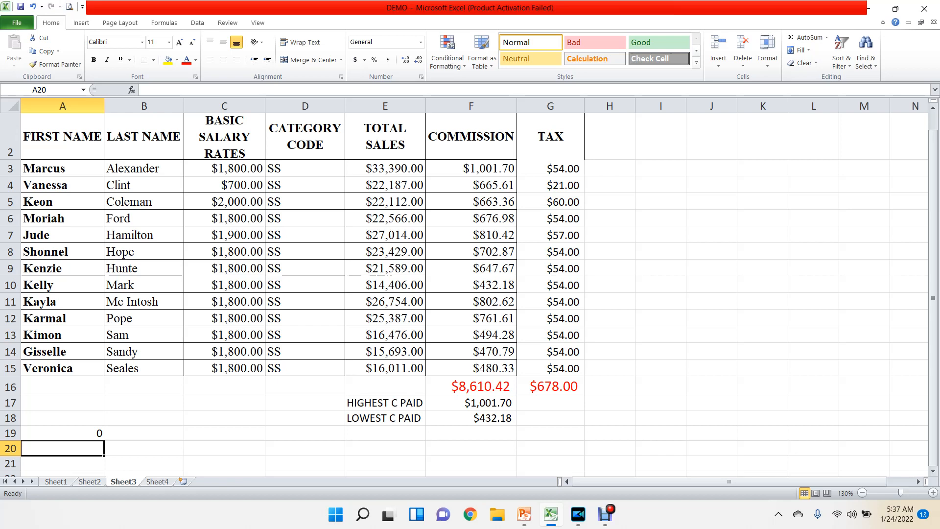
{"action": "left_click", "coordinate": [224, 433]}
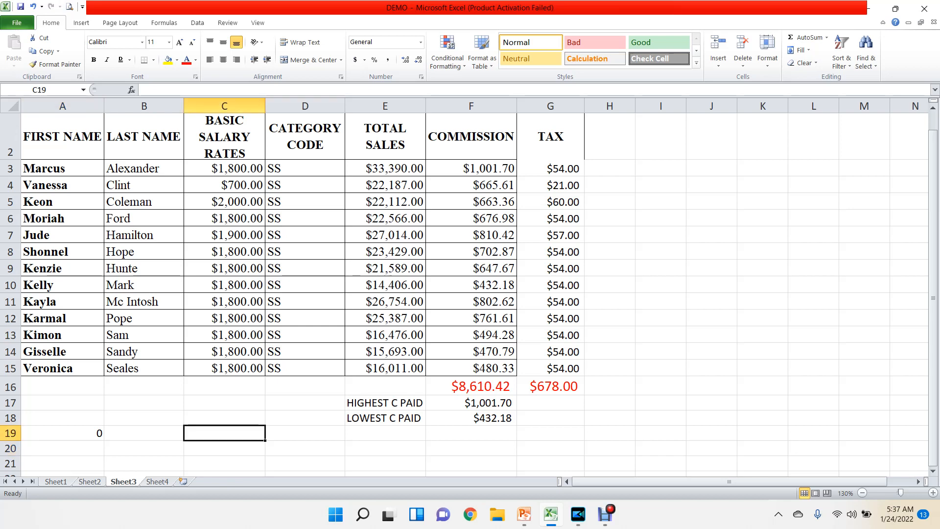
{"action": "type", "text": "=COY"}
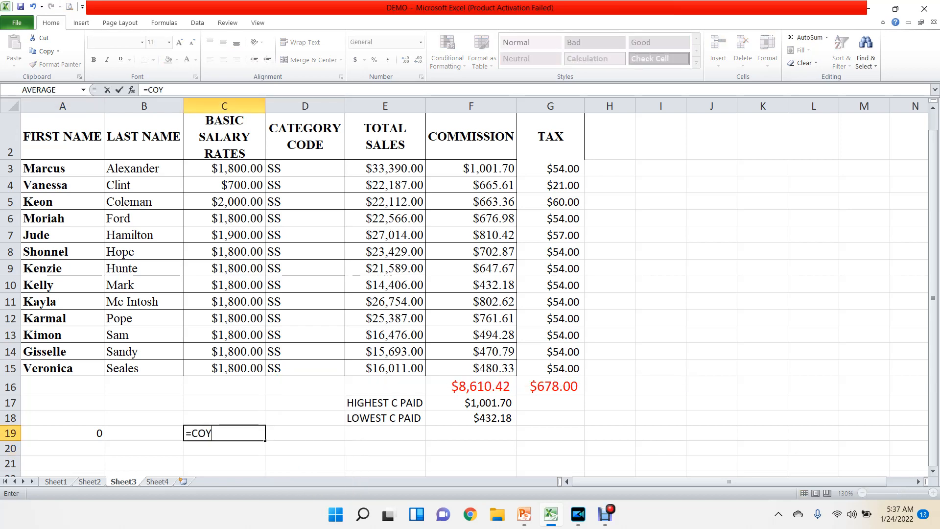
{"action": "key", "text": "BackSpace"}
{"action": "type", "text": "UNT"}
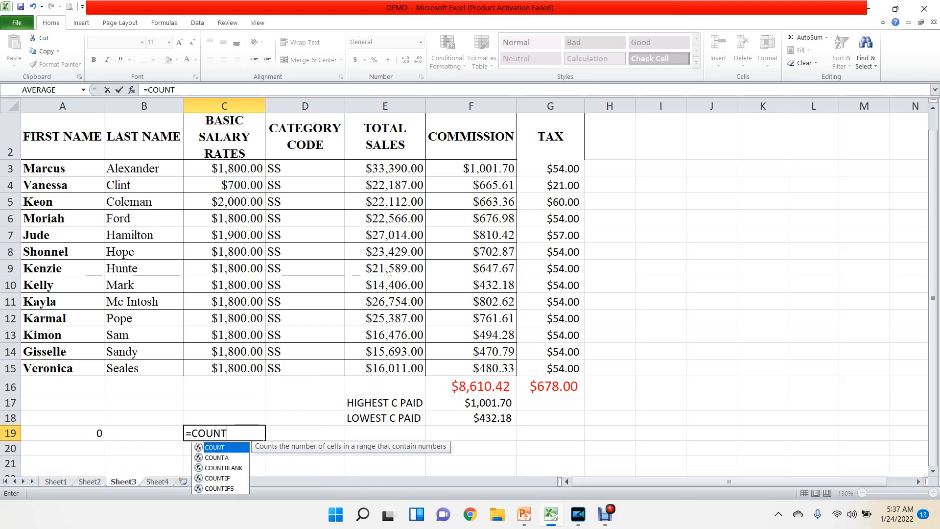
{"action": "type", "text": "("}
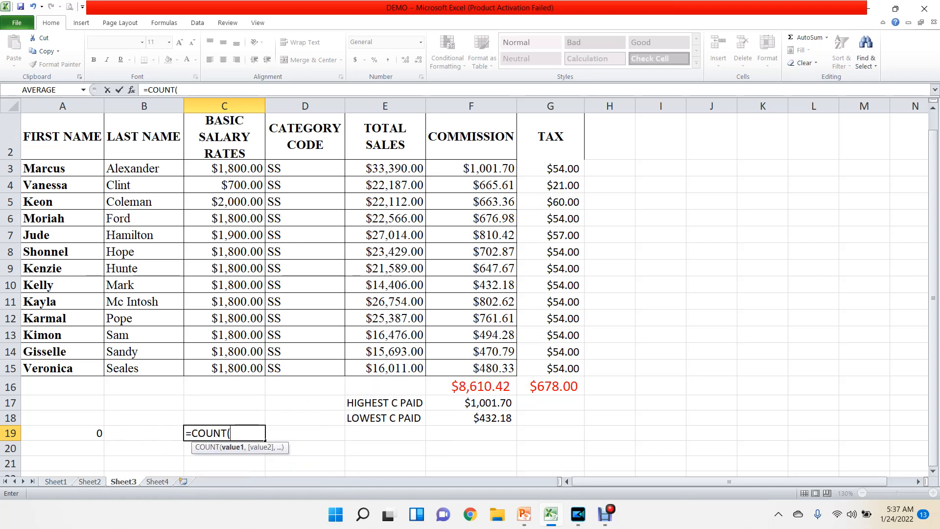
{"action": "left_click_drag", "start_coordinate": [225, 168], "coordinate": [254, 370]}
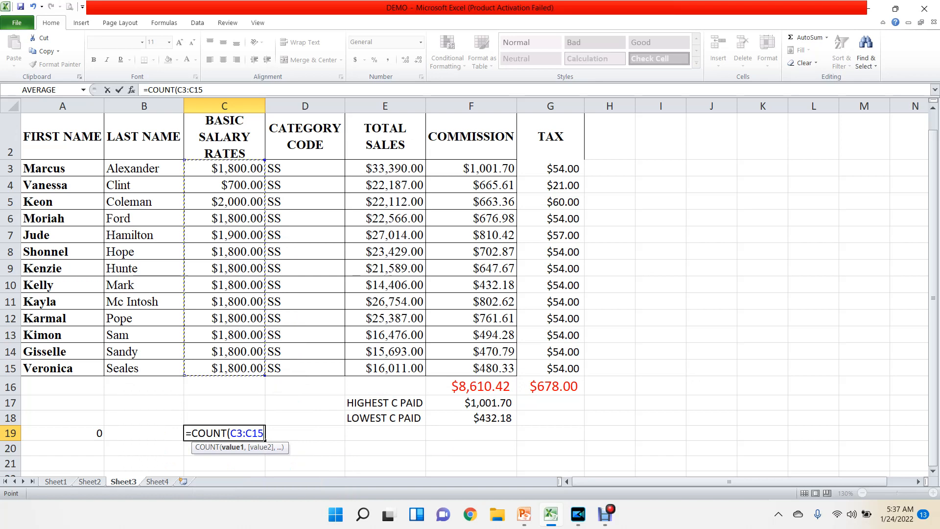
{"action": "key", "text": "Return"}
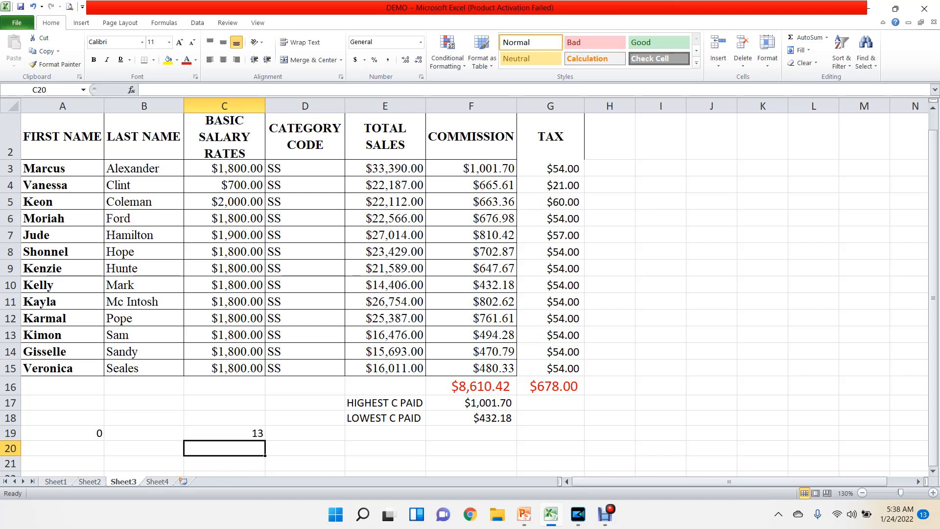
Step: Change the formula in cell A19 to use COUNTA on the range A3:A15 so that text entries are counted
{"action": "left_click", "coordinate": [63, 433]}
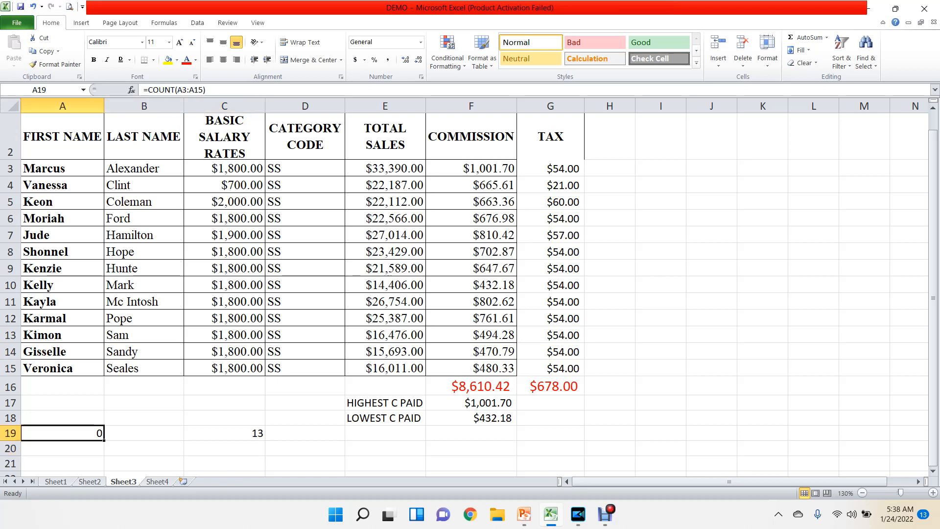
{"action": "left_click", "coordinate": [182, 90]}
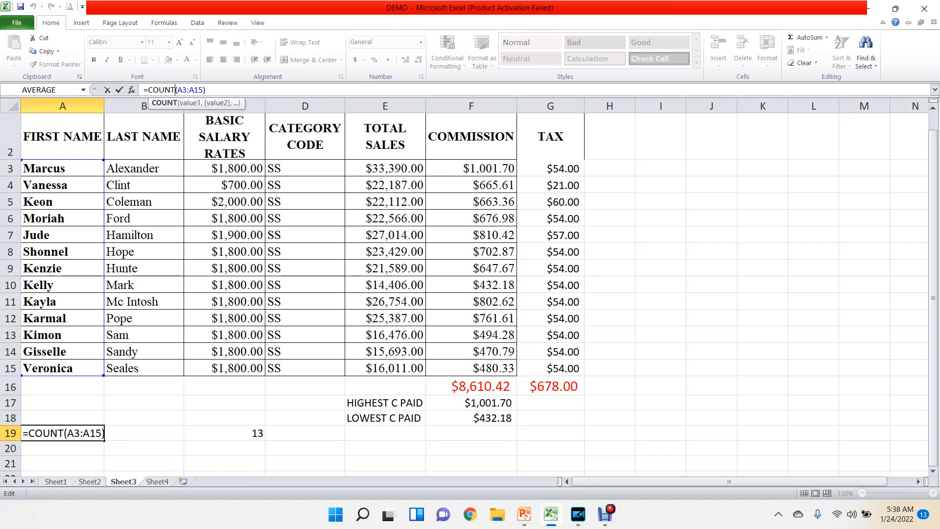
{"action": "key", "text": "Return"}
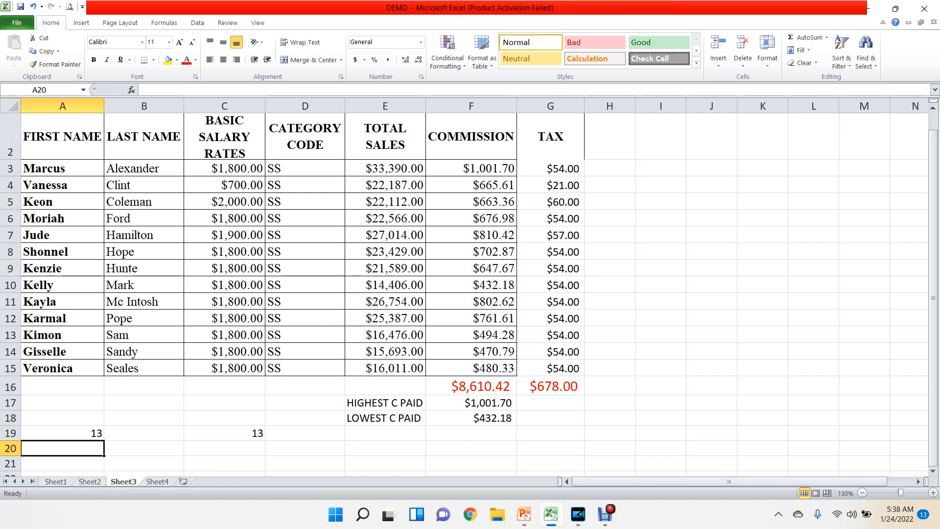
Step: Sort the staff table A2:G15 by COMMISSION values from Smallest to Largest, keeping the header row
{"action": "left_click_drag", "start_coordinate": [62, 136], "coordinate": [550, 368]}
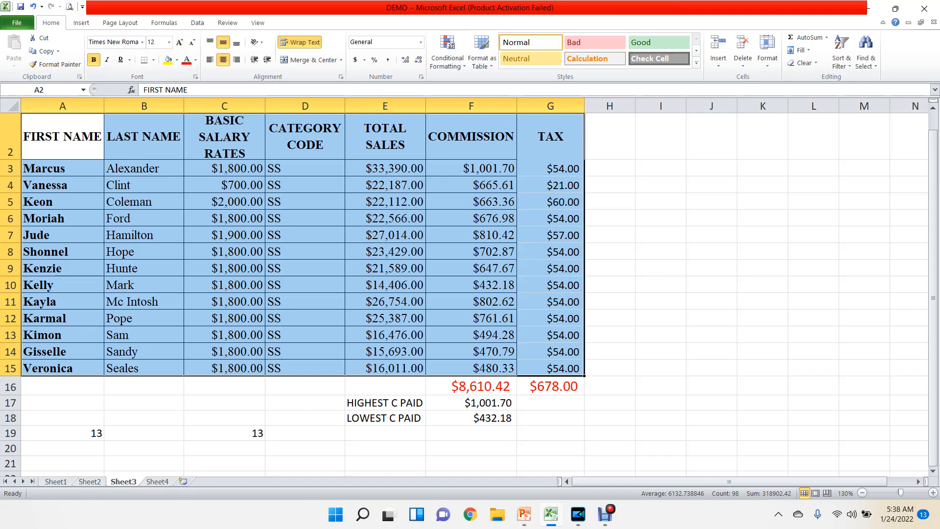
{"action": "left_click", "coordinate": [197, 22]}
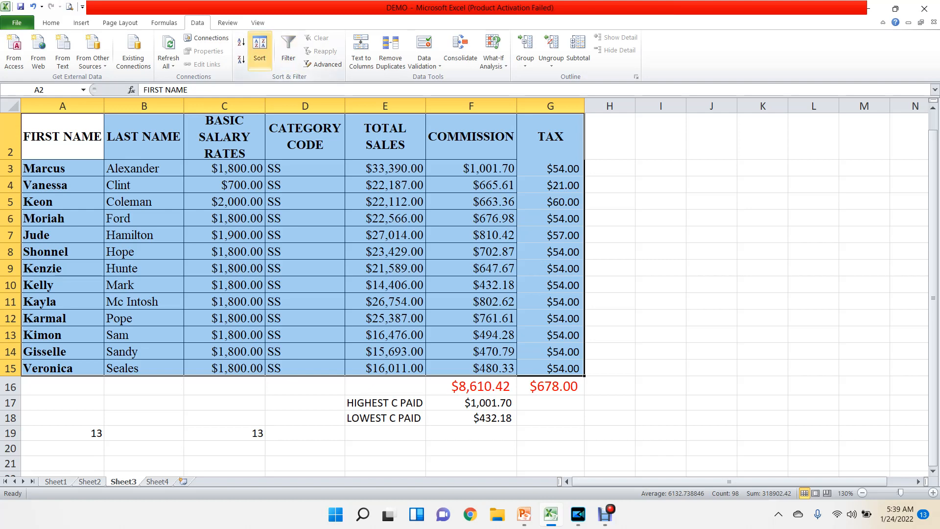
{"action": "left_click", "coordinate": [260, 49]}
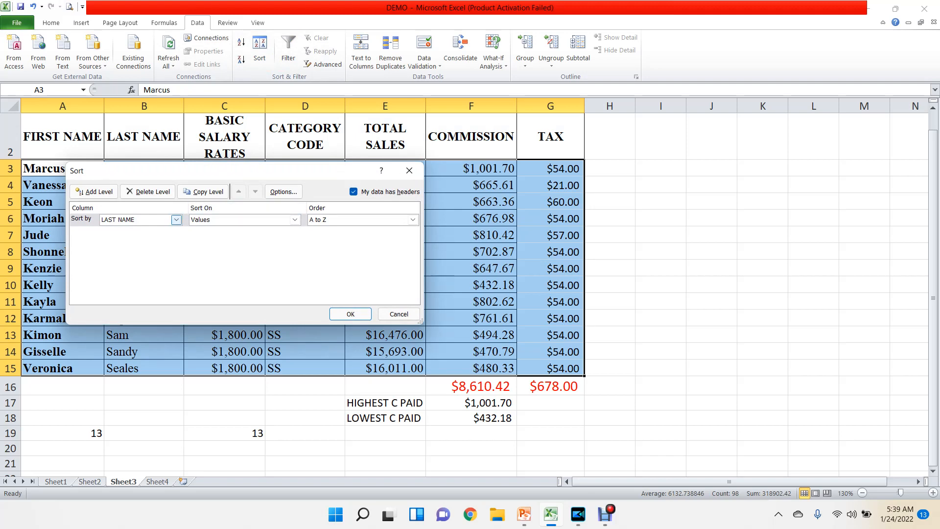
{"action": "left_click", "coordinate": [176, 219]}
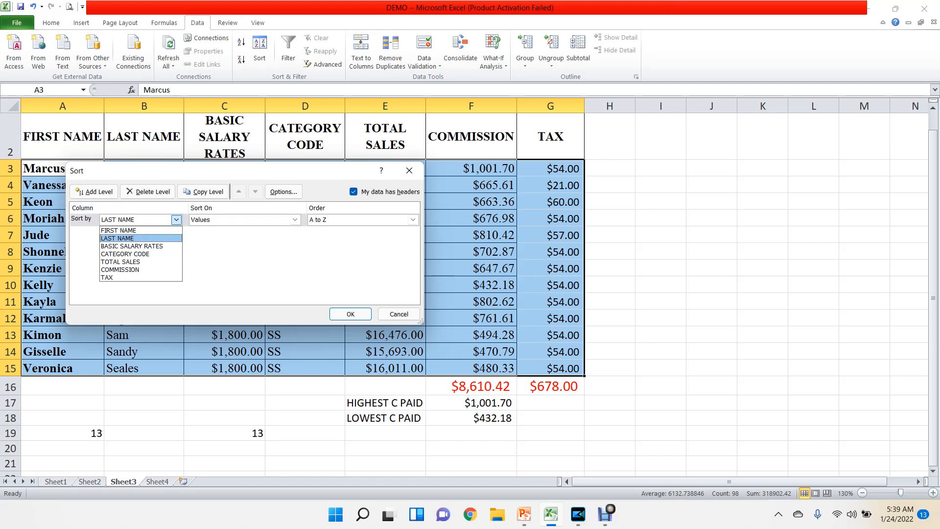
{"action": "key", "text": "Down"}
{"action": "key", "text": "Down"}
{"action": "key", "text": "Down"}
{"action": "key", "text": "Down"}
{"action": "key", "text": "Return"}
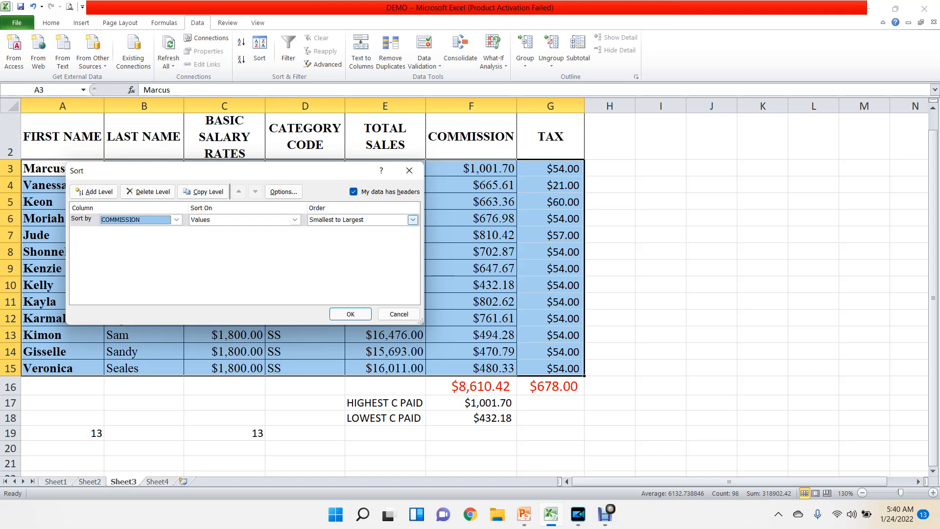
{"action": "left_click", "coordinate": [413, 220]}
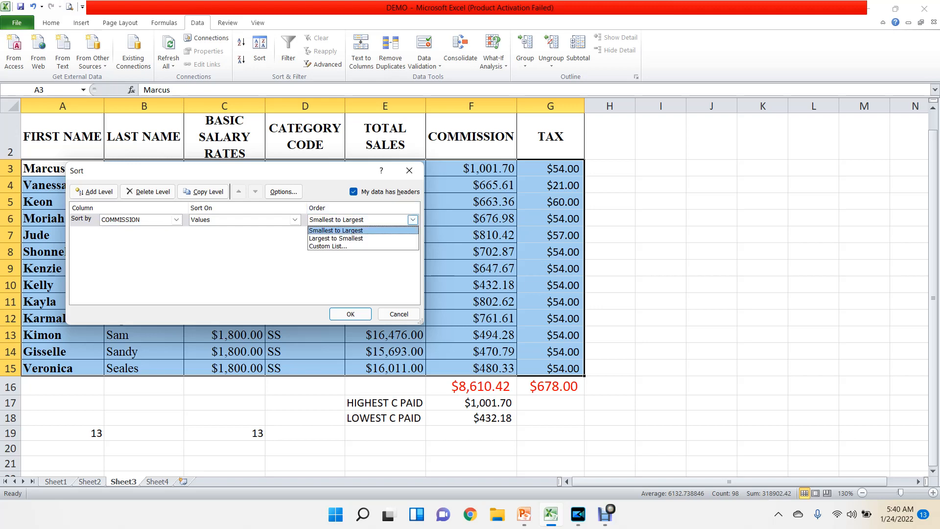
{"action": "key", "text": "Return"}
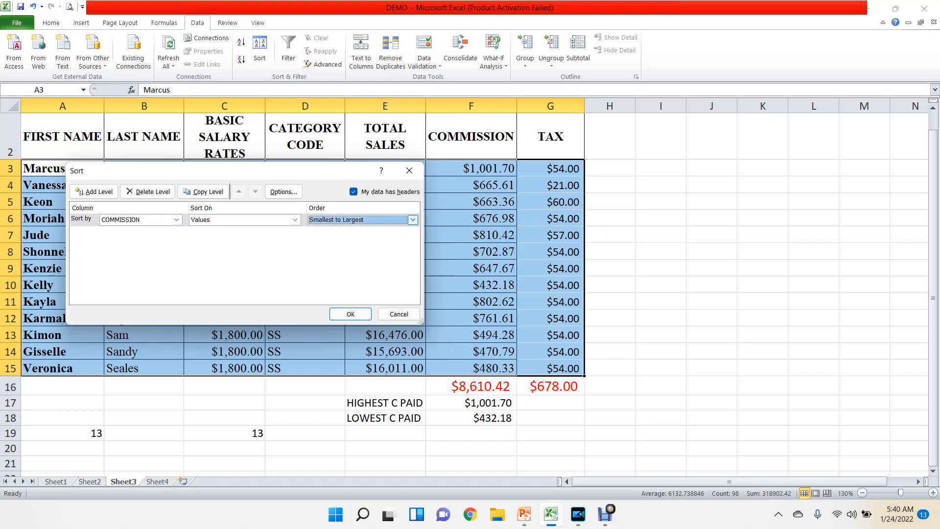
{"action": "left_click", "coordinate": [350, 314]}
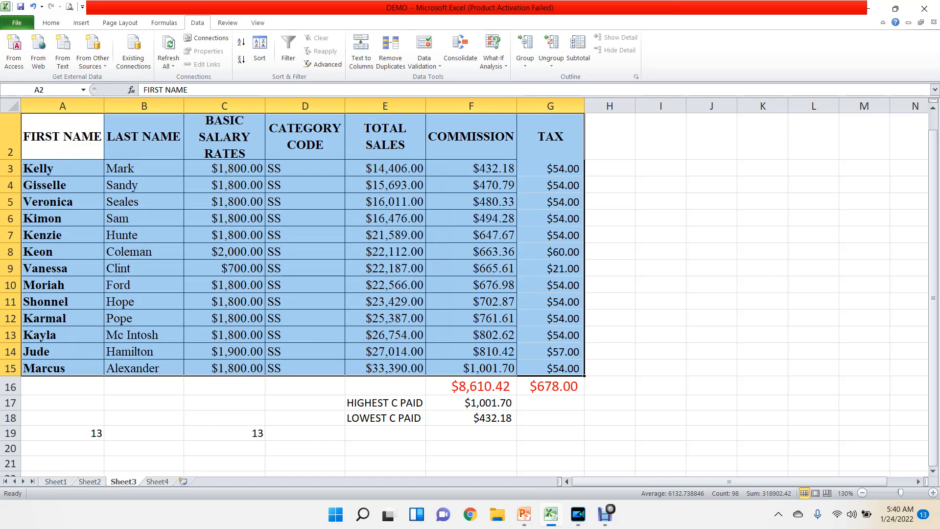